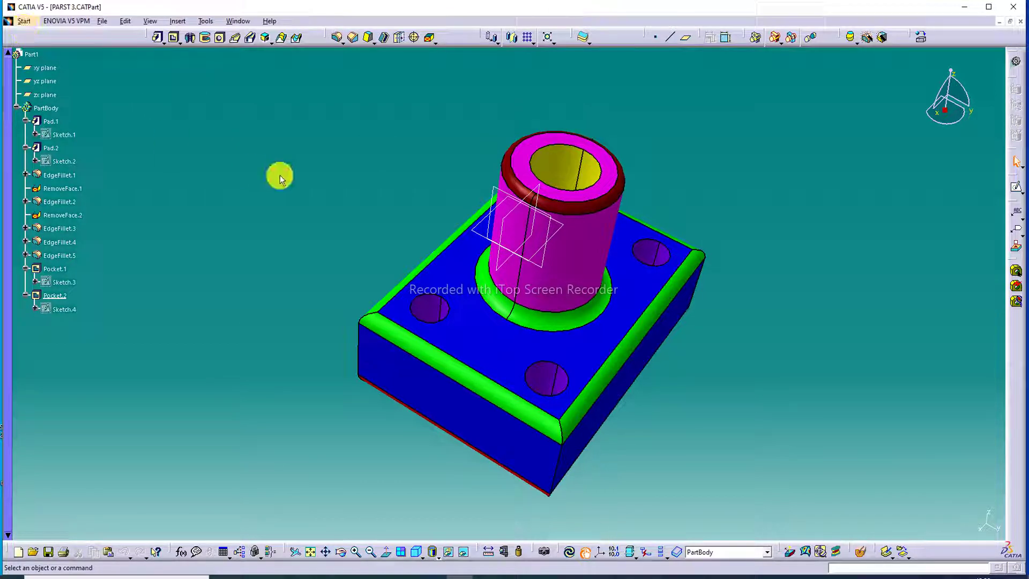
# Create a new Drafting drawing of the part on an A3 ISO sheet at 1:1 with the Front, Top and Left layout
pyautogui.click(25, 24)
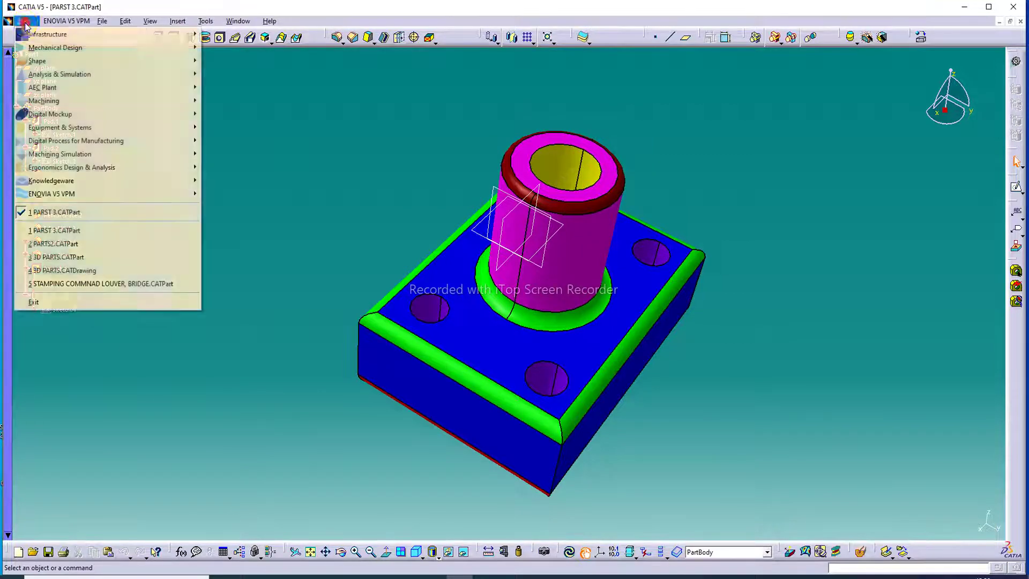
pyautogui.moveTo(55, 51)
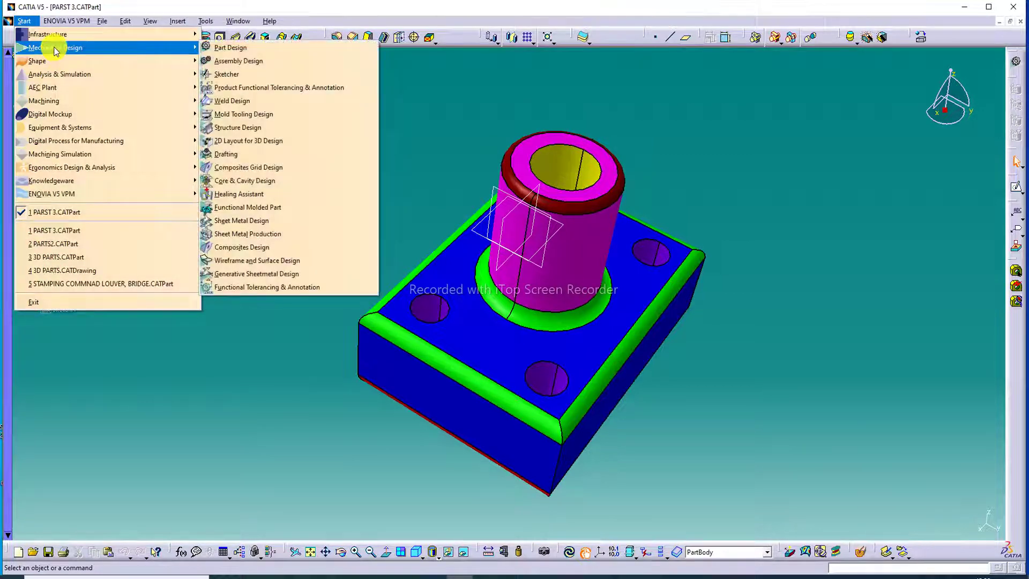
pyautogui.click(246, 154)
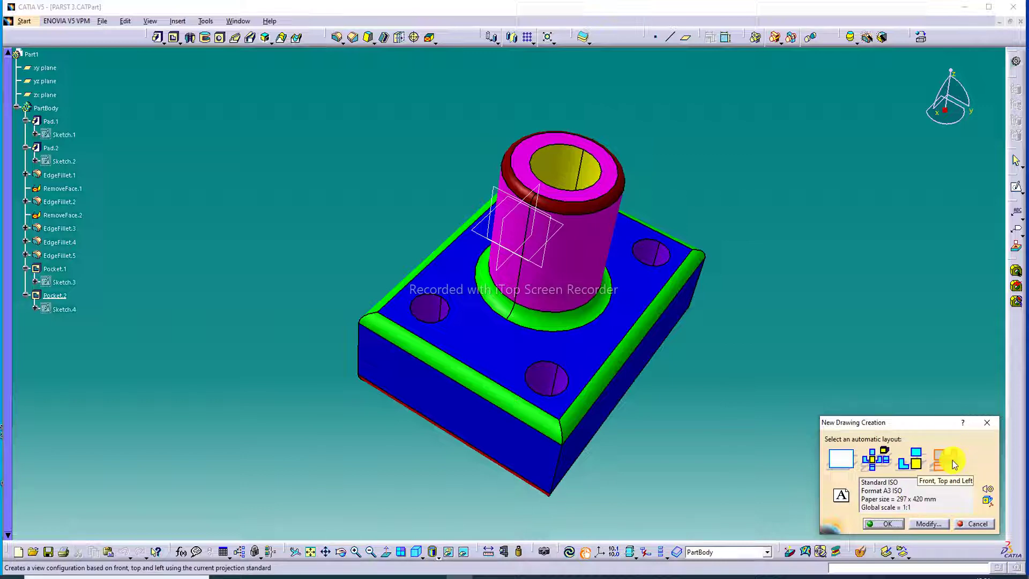
pyautogui.click(893, 525)
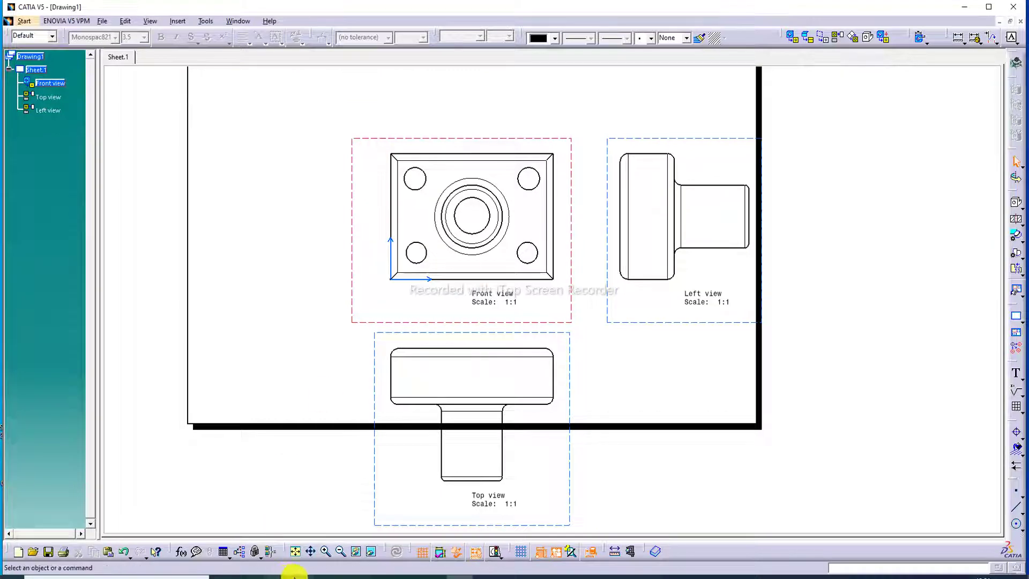
# Move the front view toward the sheet's upper-left corner to bring all three views onto the sheet, and shift the left view closer to it
pyautogui.click(296, 551)
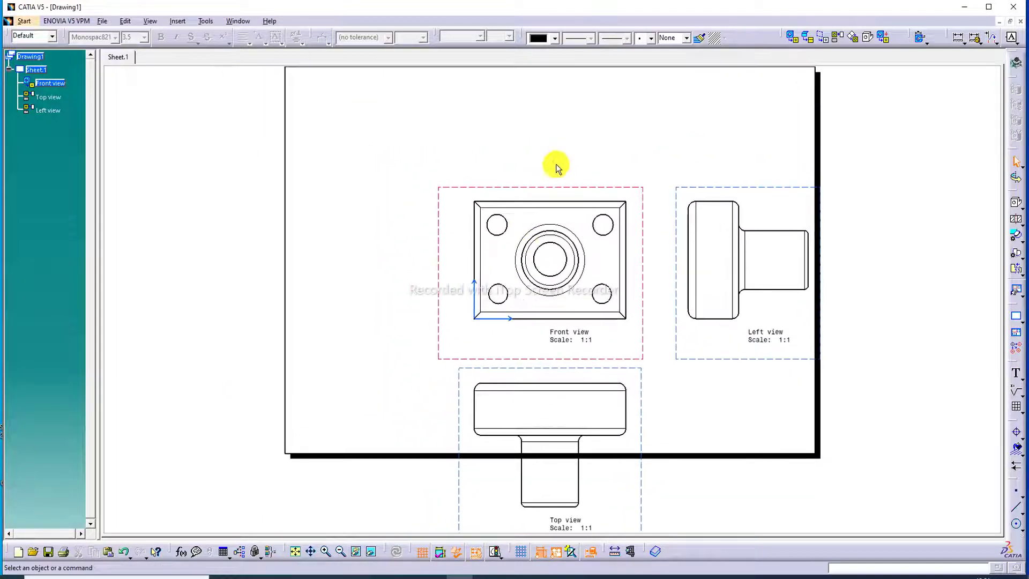
pyautogui.moveTo(524, 188); pyautogui.dragTo(379, 71)
pyautogui.moveTo(544, 242); pyautogui.dragTo(535, 244)
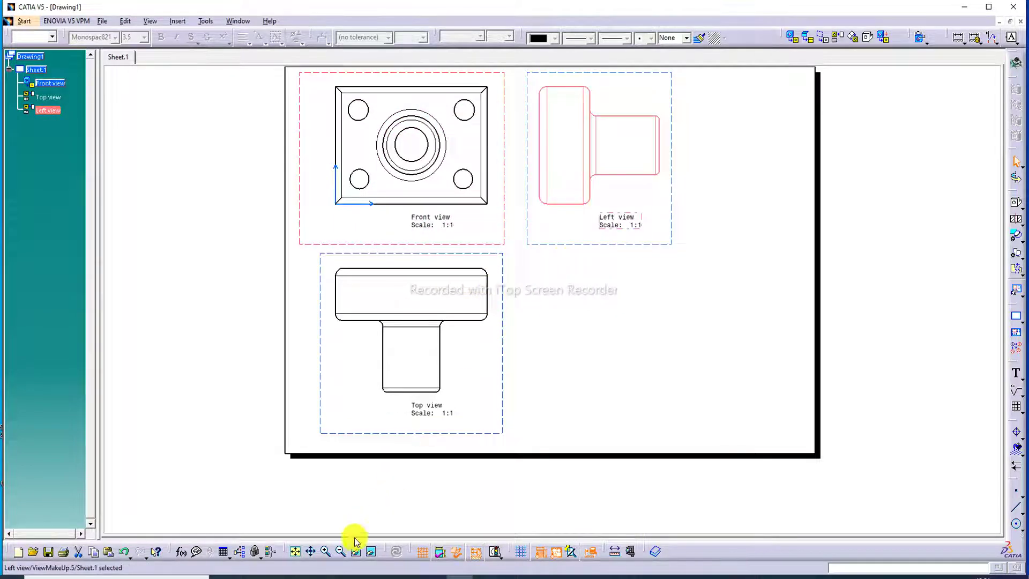
pyautogui.click(296, 551)
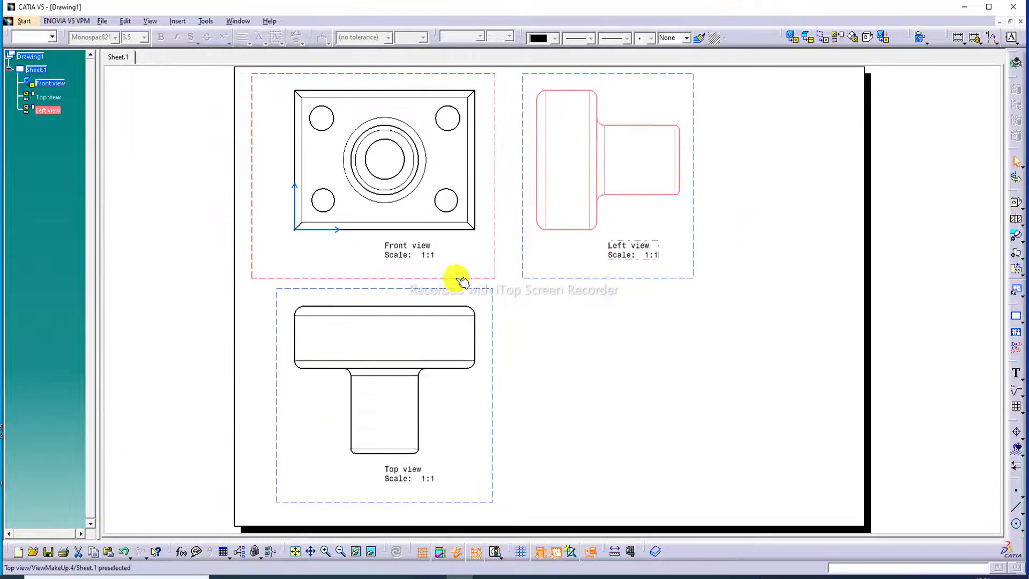
# Set the scale of the front, top and left views together to 3:4
pyautogui.click(502, 267)
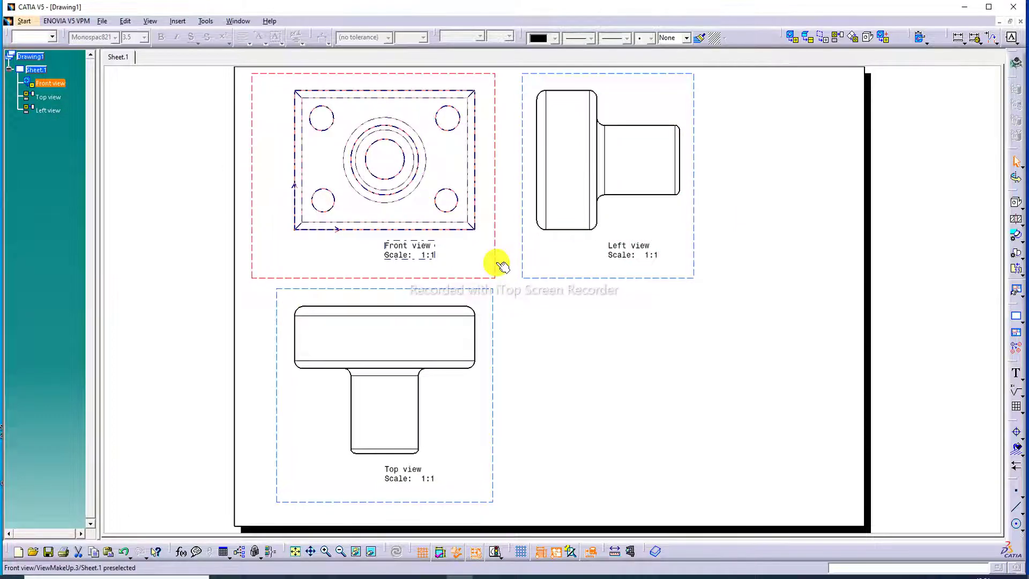
pyautogui.keyDown('ctrl'); pyautogui.click(495, 300); pyautogui.keyUp('ctrl')
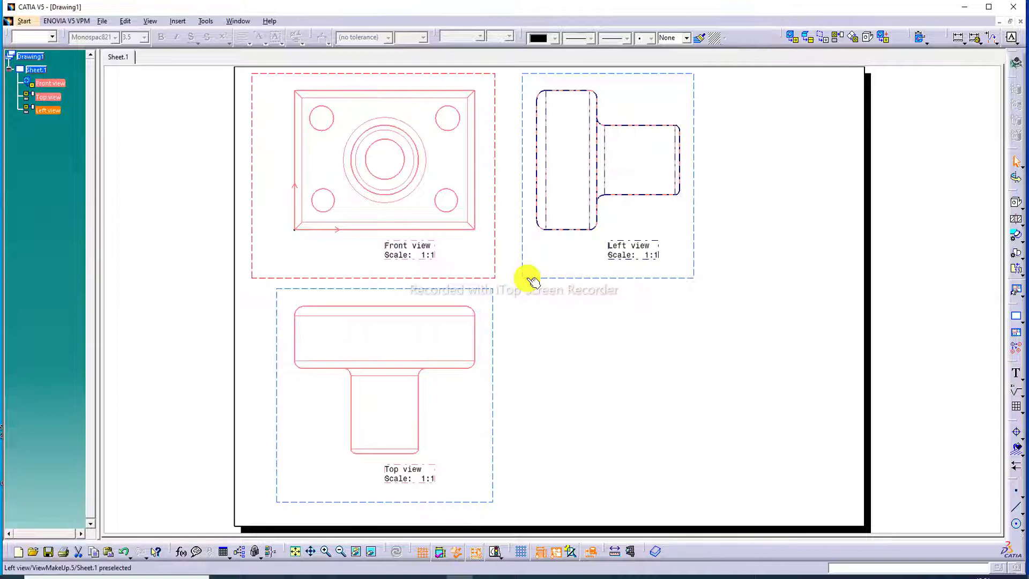
pyautogui.rightClick(532, 279)
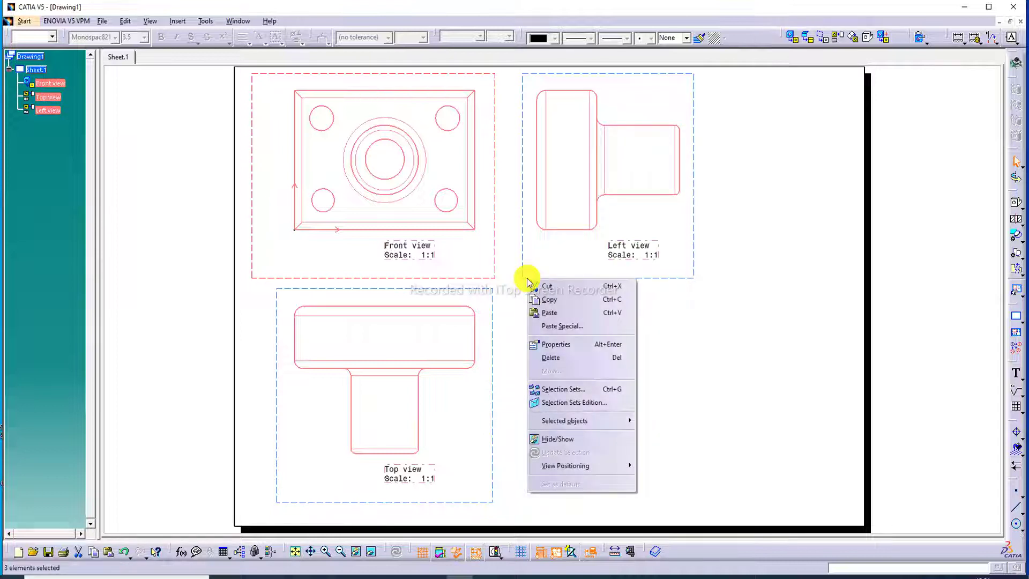
pyautogui.click(552, 346)
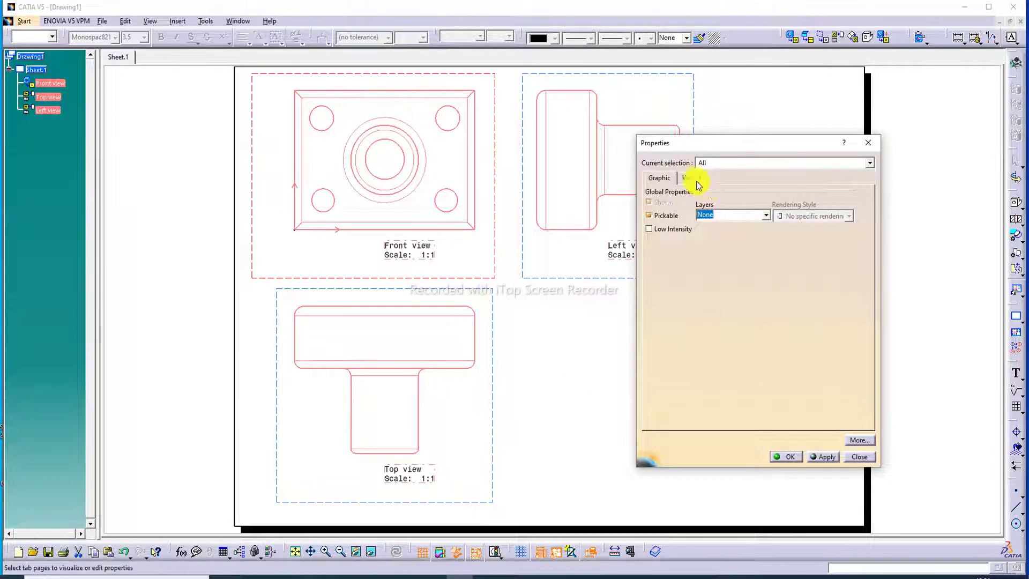
pyautogui.click(694, 181)
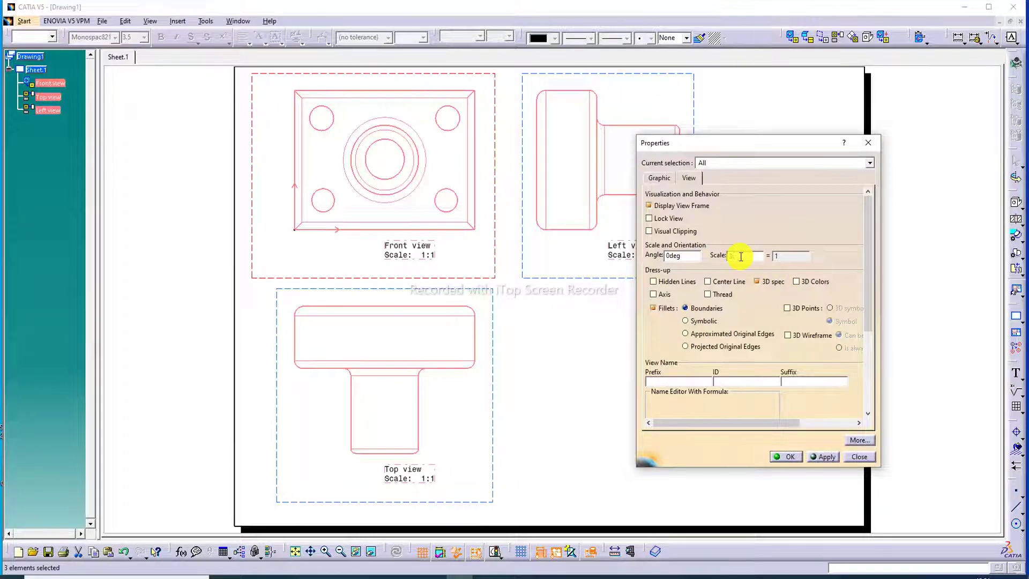
pyautogui.click(823, 458)
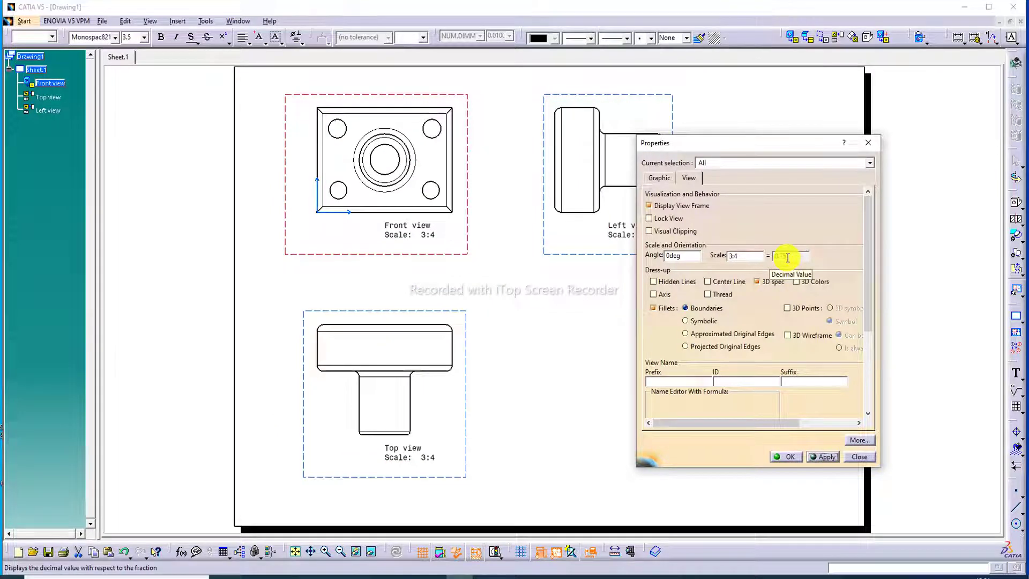
# Enable hidden lines, axis, center line, thread and 3D colors for the front, top and left views
pyautogui.click(670, 282)
pyautogui.click(662, 295)
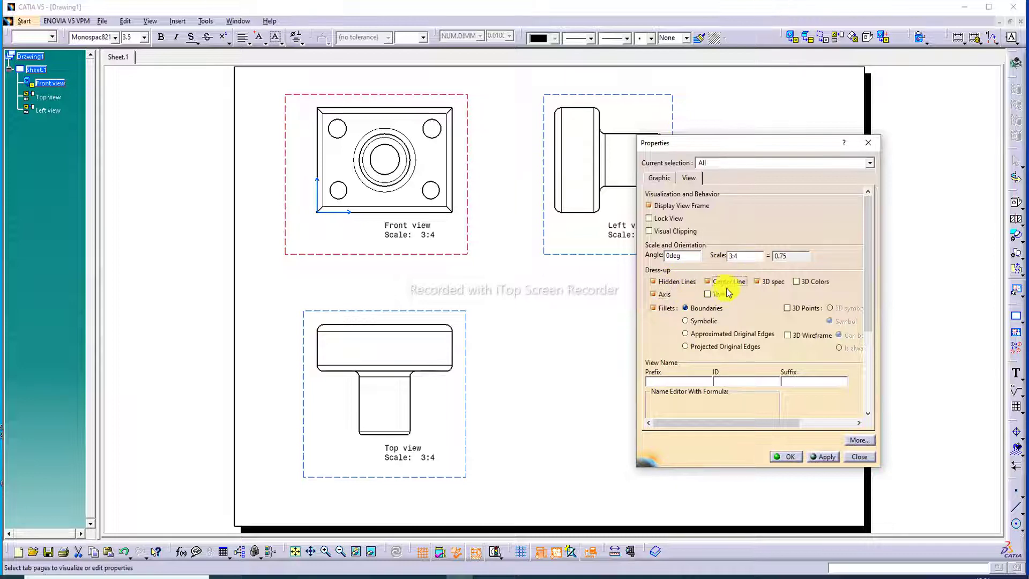
pyautogui.click(813, 282)
pyautogui.click(822, 456)
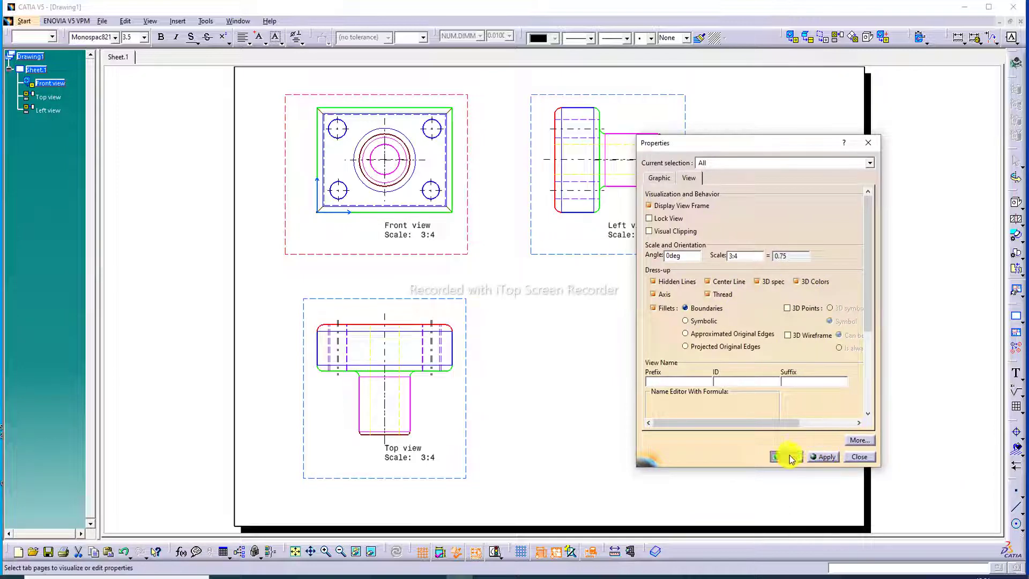
pyautogui.click(787, 457)
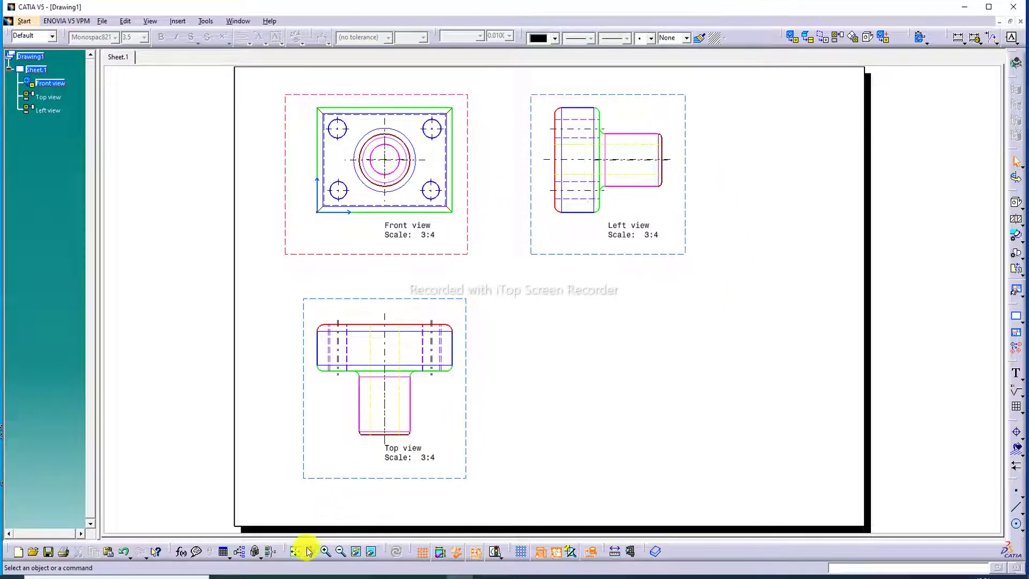
# Move the front view further toward the sheet's upper-left corner, and bring the left and top views closer to it
pyautogui.moveTo(357, 104); pyautogui.dragTo(340, 87)
pyautogui.click(773, 191)
pyautogui.moveTo(603, 251); pyautogui.dragTo(568, 184)
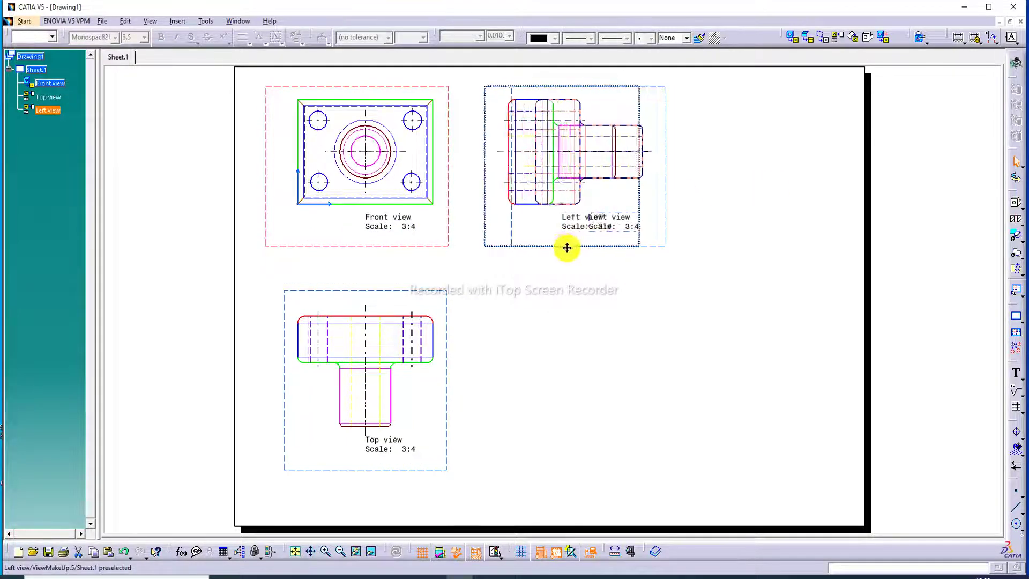
pyautogui.moveTo(438, 292); pyautogui.dragTo(435, 277)
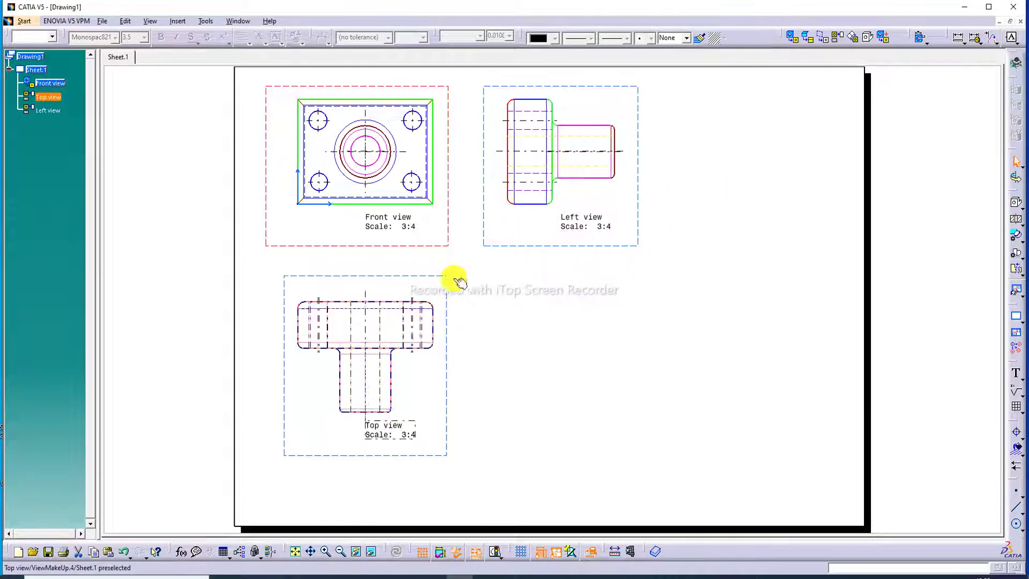
pyautogui.click(713, 278)
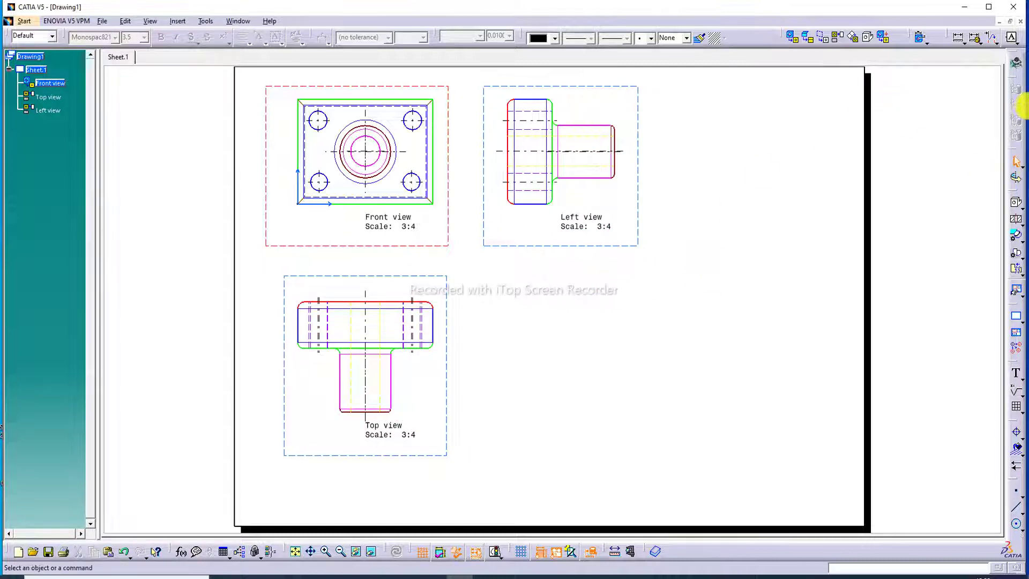
# Insert an isometric view from the PARST 3 part, using the ring face atop its cylinder as reference, on the right side of the sheet
pyautogui.click(1023, 207)
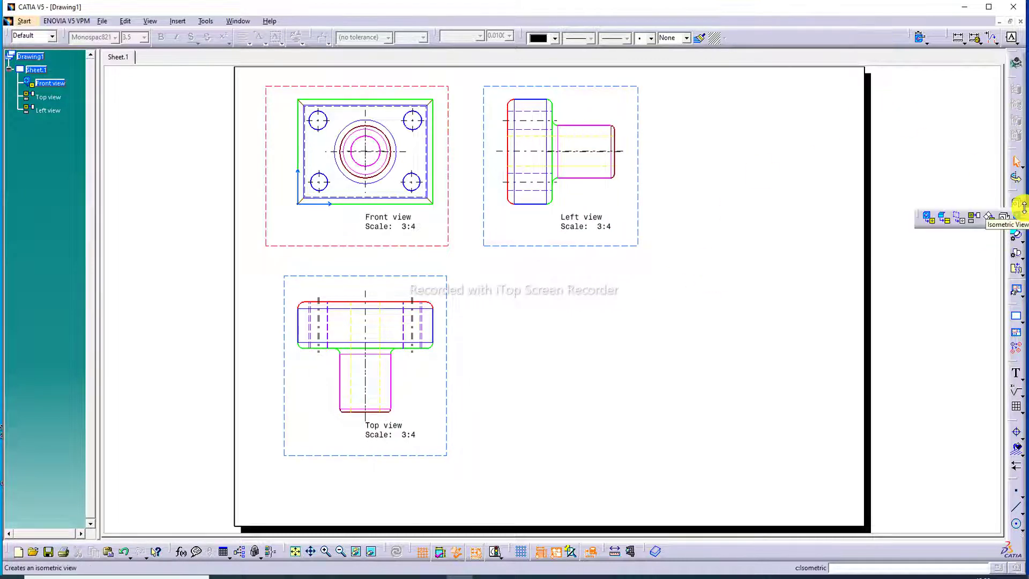
pyautogui.click(1006, 218)
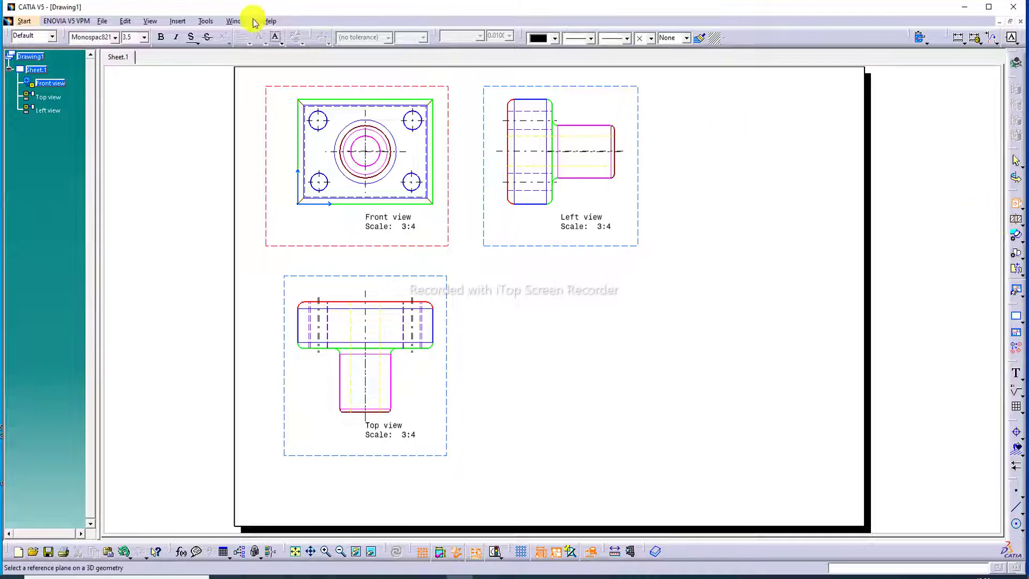
pyautogui.click(236, 21)
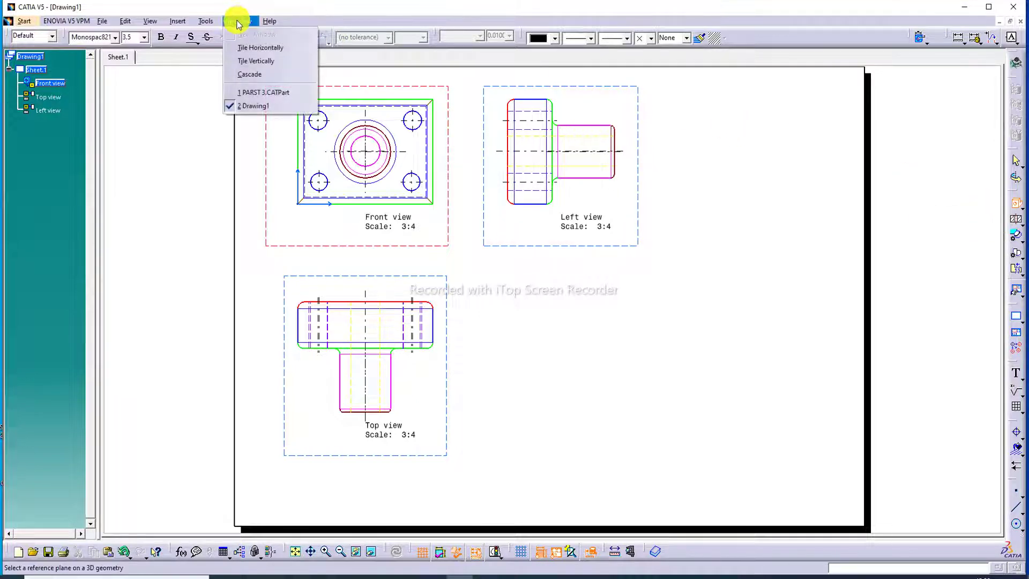
pyautogui.click(269, 93)
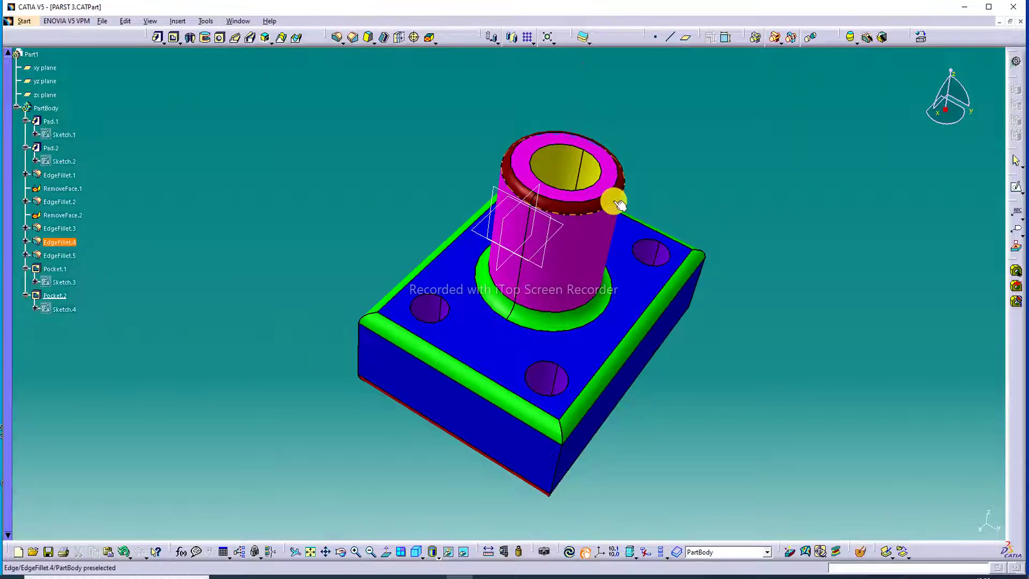
pyautogui.click(615, 190)
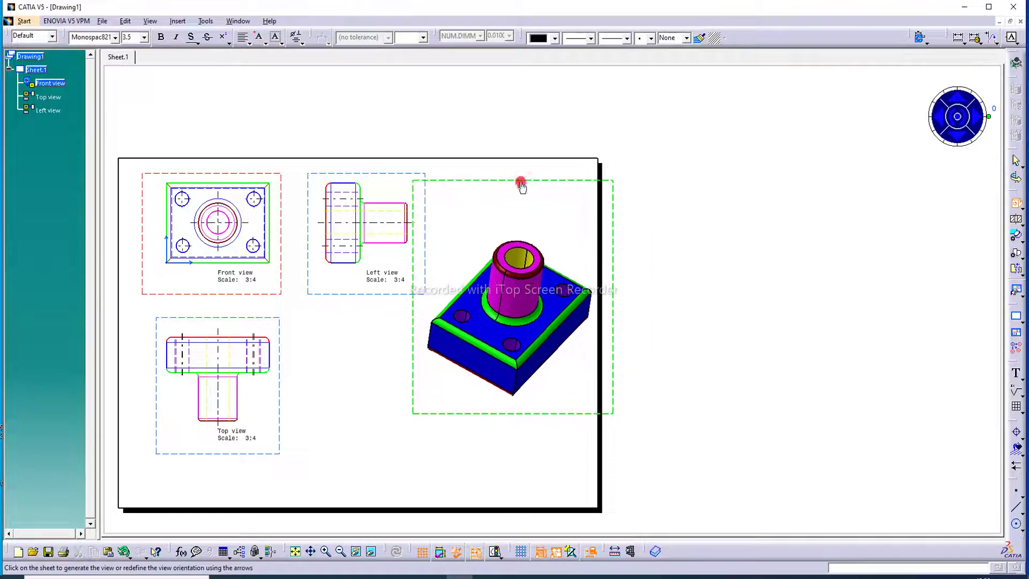
pyautogui.click(803, 198)
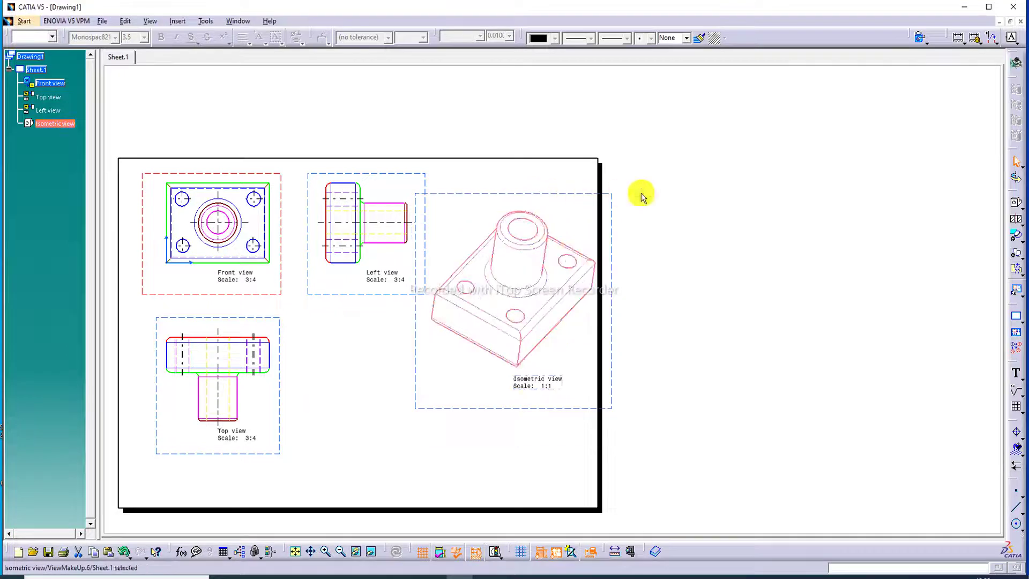
# Shift the left view slightly toward the front view and move the isometric view slightly up and left
pyautogui.moveTo(313, 226); pyautogui.dragTo(302, 222)
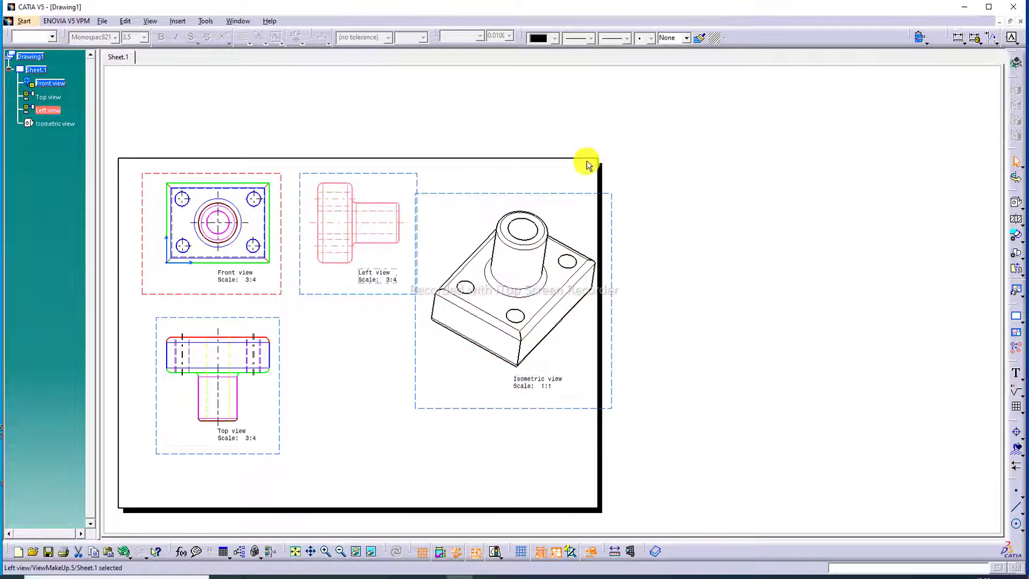
pyautogui.moveTo(559, 198); pyautogui.dragTo(555, 185)
pyautogui.click(675, 167)
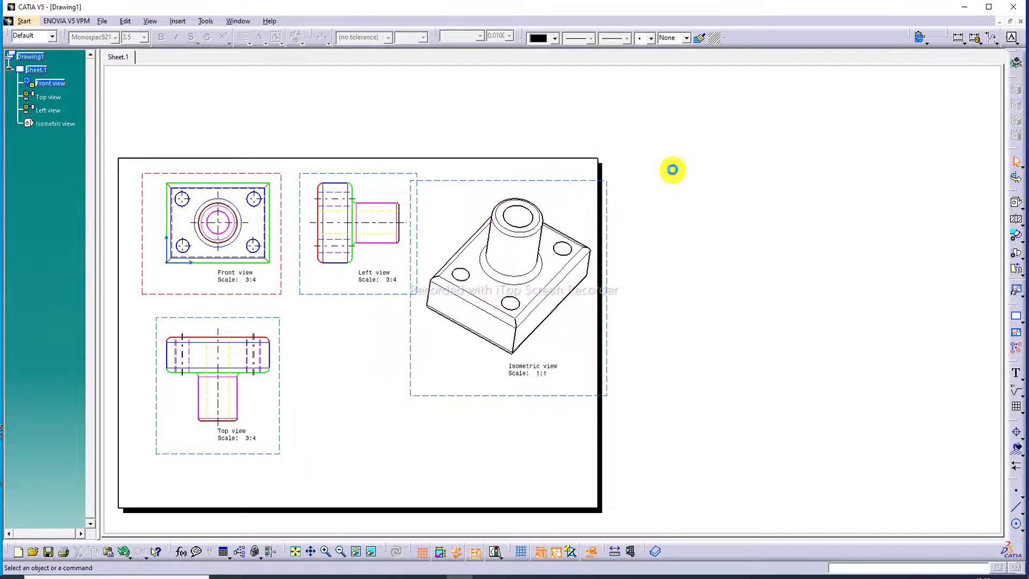
# Turn on 3D colors for the isometric view and set its view generation mode to Raster
pyautogui.rightClick(545, 397)
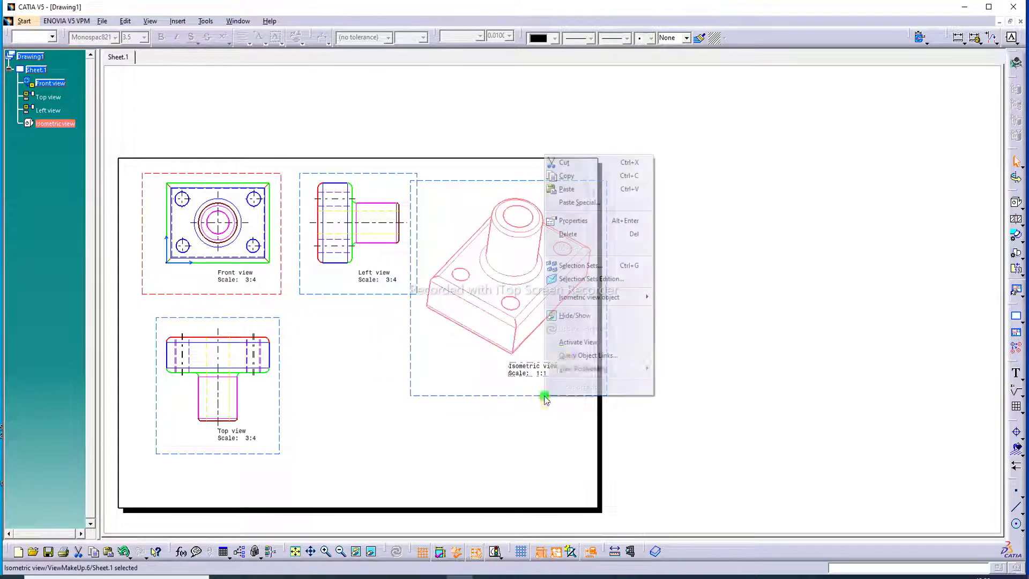
pyautogui.click(586, 220)
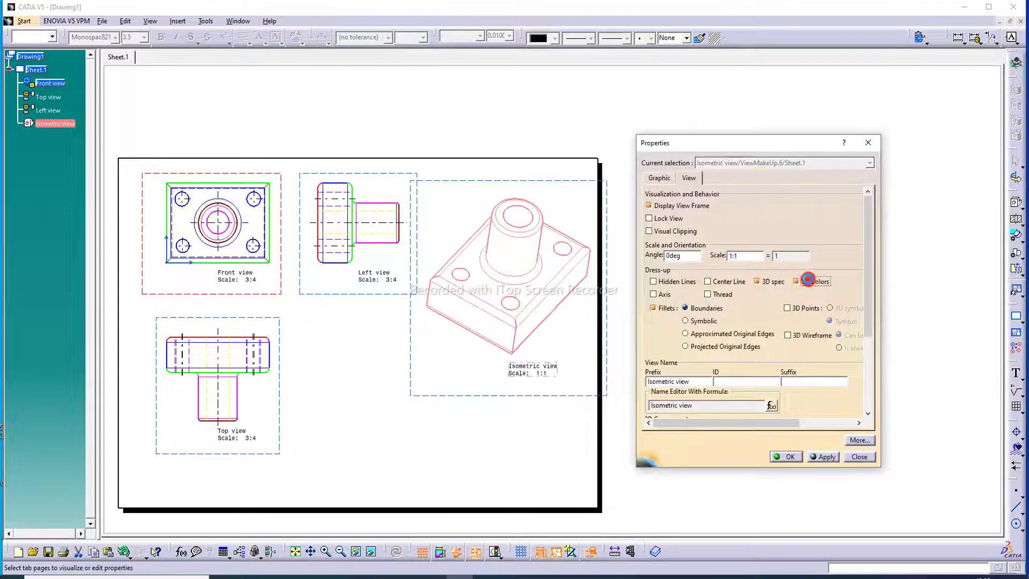
pyautogui.moveTo(862, 338)
pyautogui.mouseDown()
pyautogui.moveTo(864, 325)
pyautogui.moveTo(879, 402)
pyautogui.mouseUp()
pyautogui.click(808, 364)
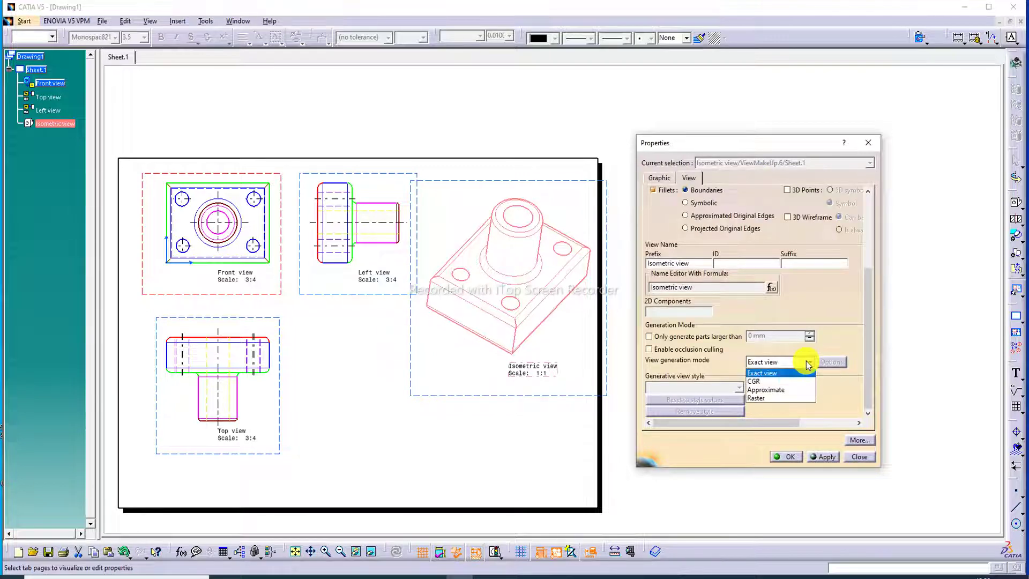
pyautogui.click(782, 397)
# Set the isometric view's raster mode to Shading with edges and apply its properties
pyautogui.click(833, 363)
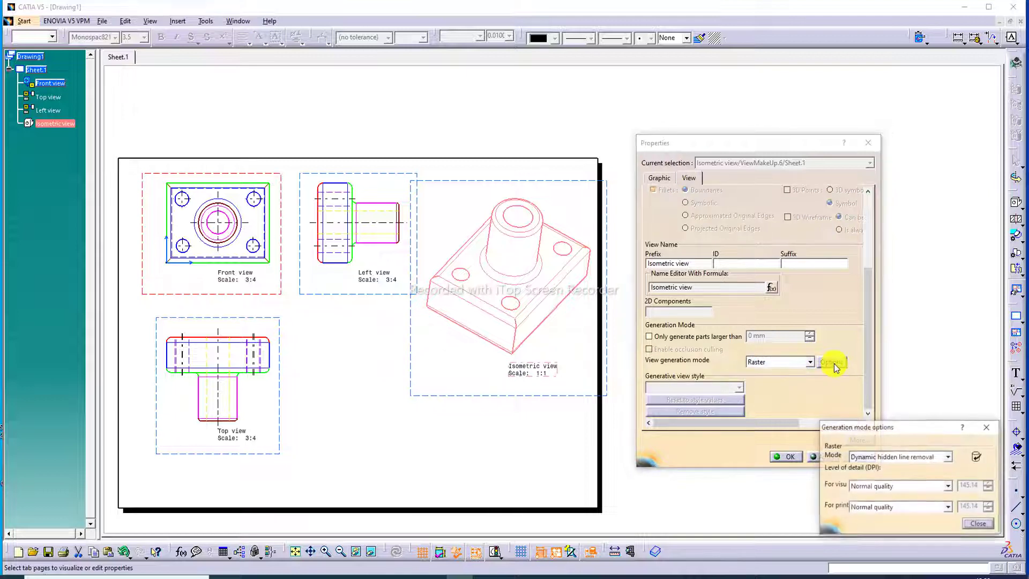
pyautogui.click(898, 457)
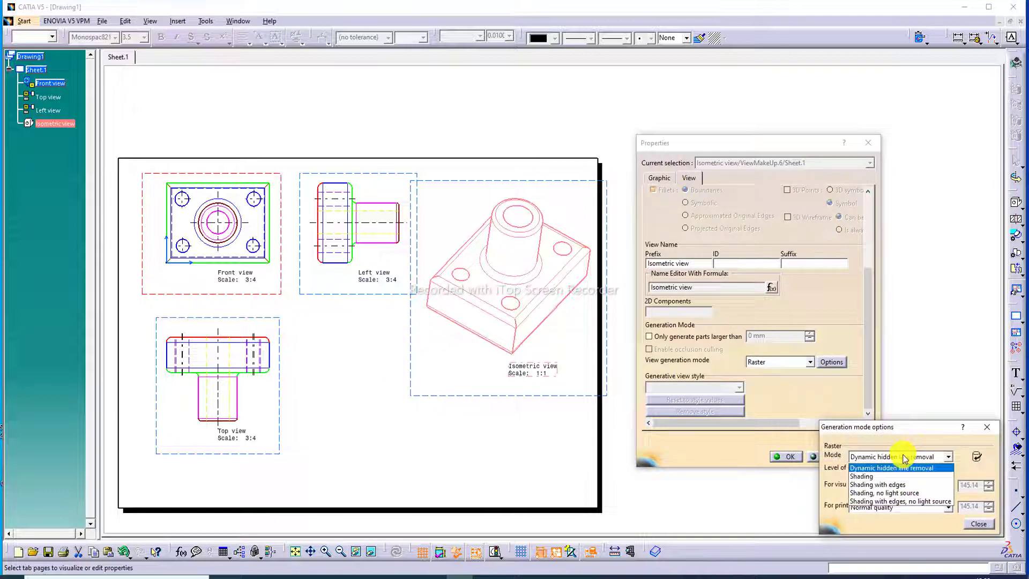
pyautogui.click(891, 484)
pyautogui.click(973, 523)
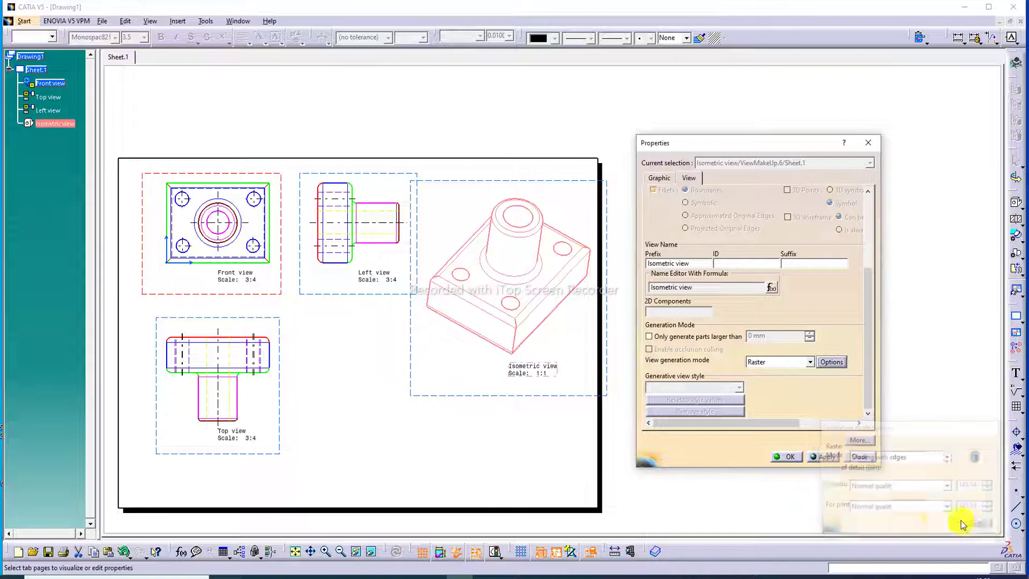
pyautogui.click(821, 457)
pyautogui.click(788, 457)
# Move the shaded isometric view slightly down and left on the sheet
pyautogui.click(761, 409)
pyautogui.moveTo(542, 182)
pyautogui.mouseDown(button='middle')
pyautogui.moveTo(533, 175)
pyautogui.moveTo(647, 156)
pyautogui.mouseUp(button='middle')
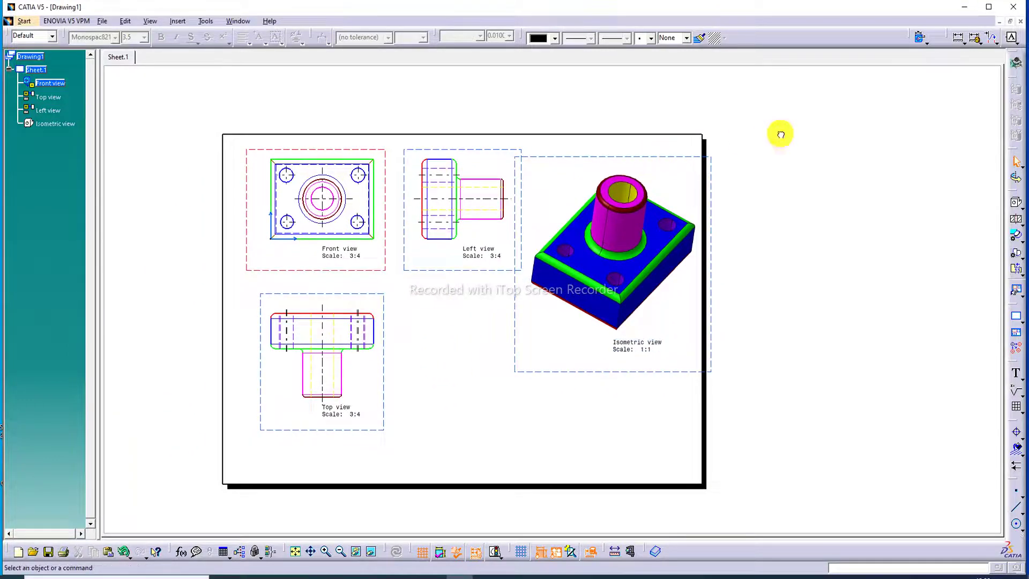
pyautogui.moveTo(586, 372); pyautogui.dragTo(583, 380)
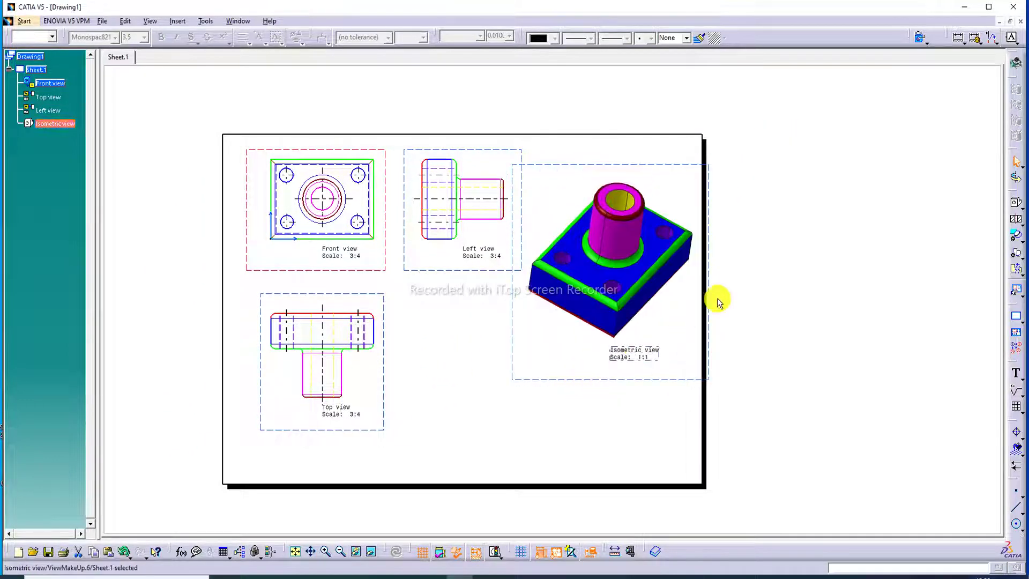
# Generate dimensions automatically on the drawing views and accept the dimension analysis with all analysis options off
pyautogui.click(920, 38)
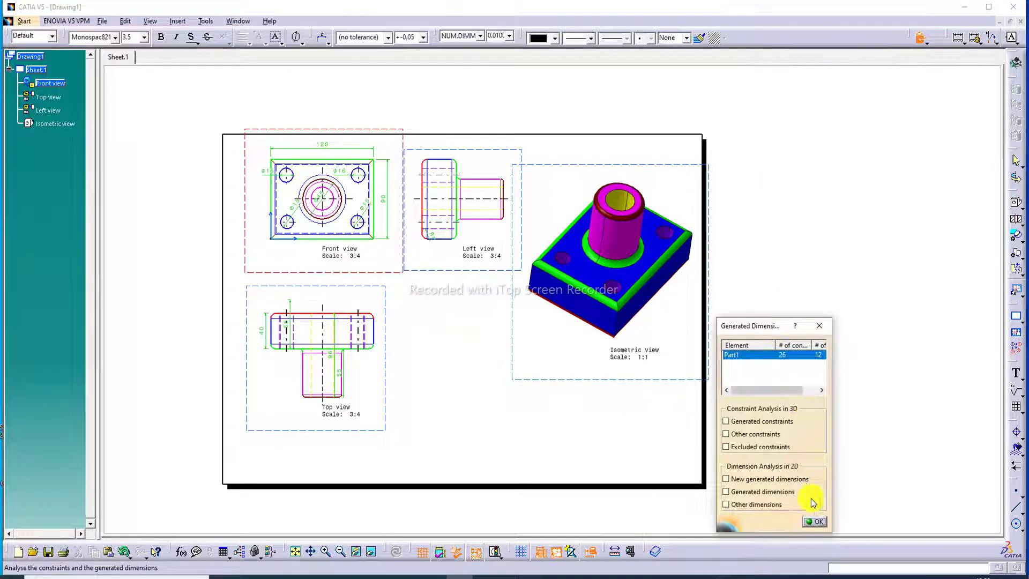
pyautogui.click(815, 523)
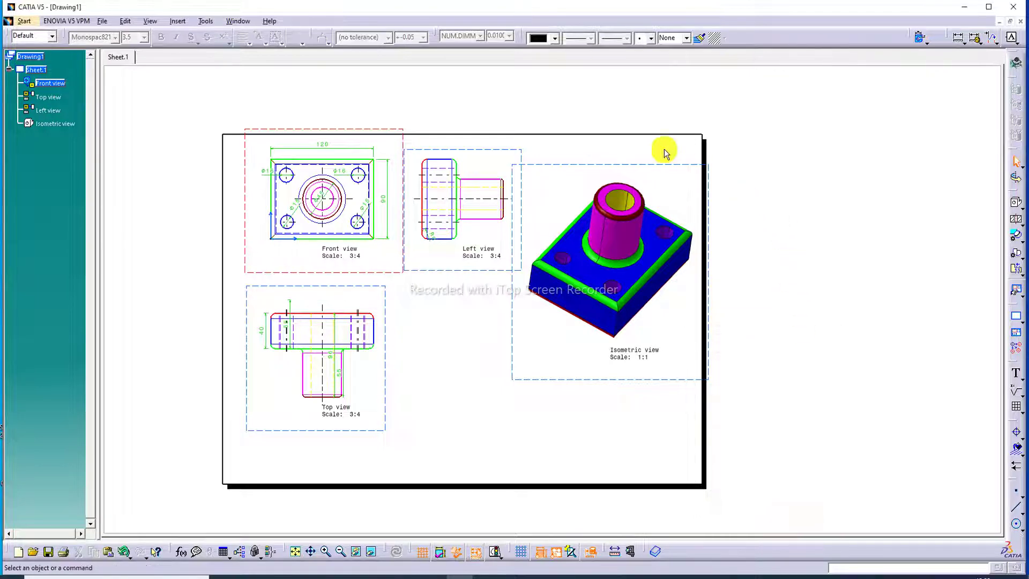
# Move the shaded isometric view slightly up and right on the sheet
pyautogui.moveTo(641, 166); pyautogui.dragTo(646, 154)
pyautogui.click(766, 152)
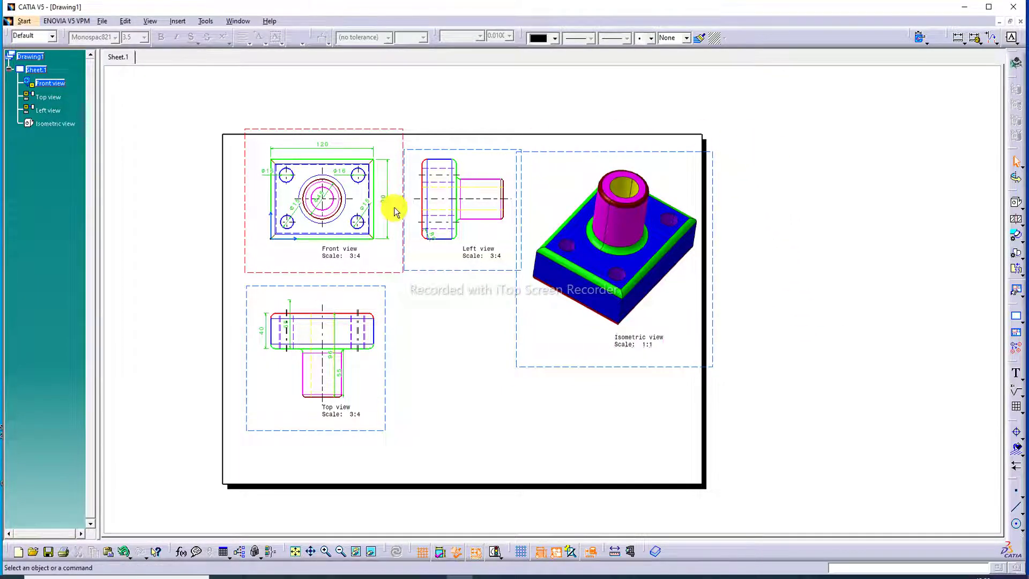
pyautogui.click(295, 551)
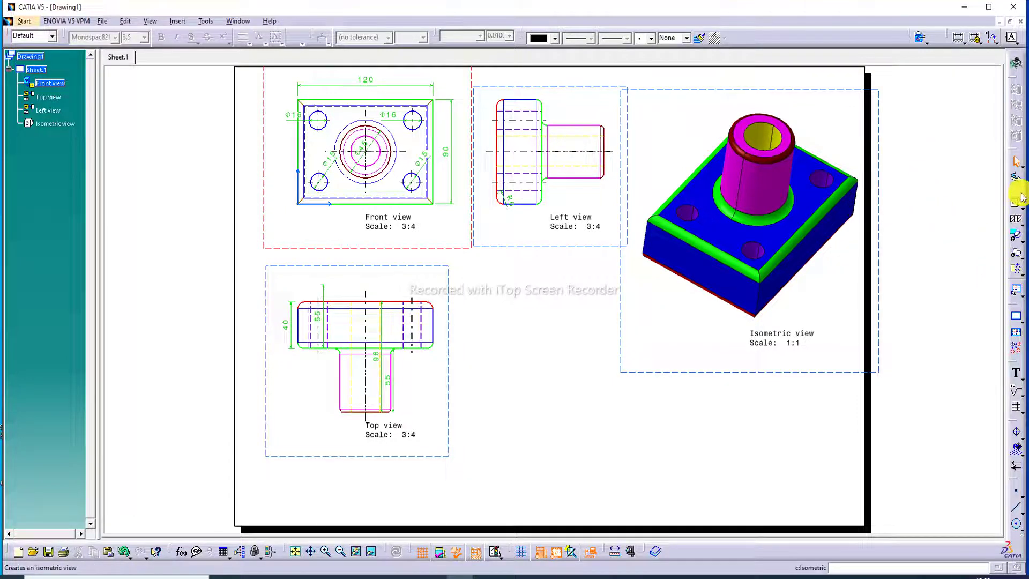
pyautogui.click(1023, 299)
pyautogui.click(1023, 320)
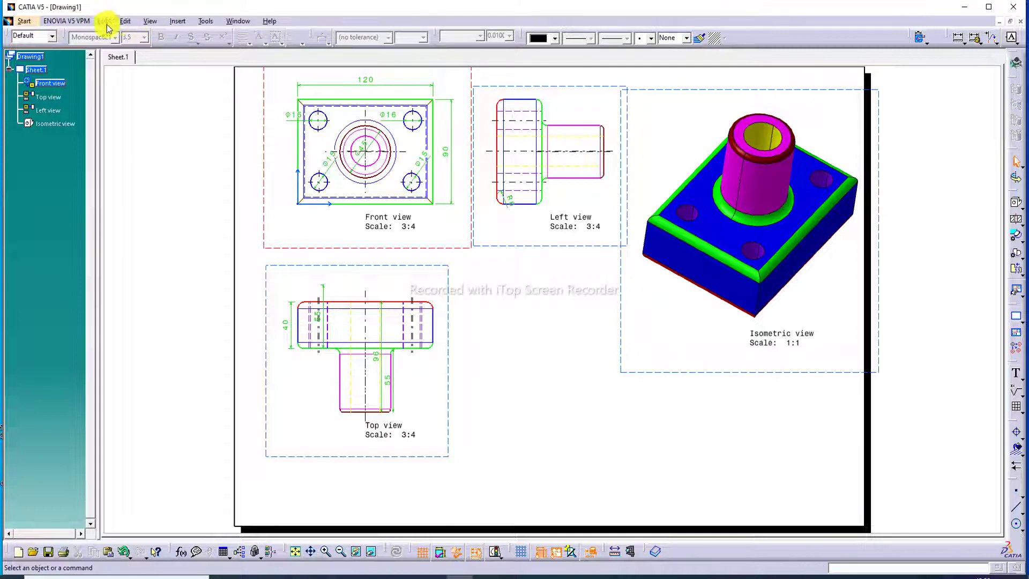
# Switch to the sheet background and start the Frame and Title Block command
pyautogui.click(128, 21)
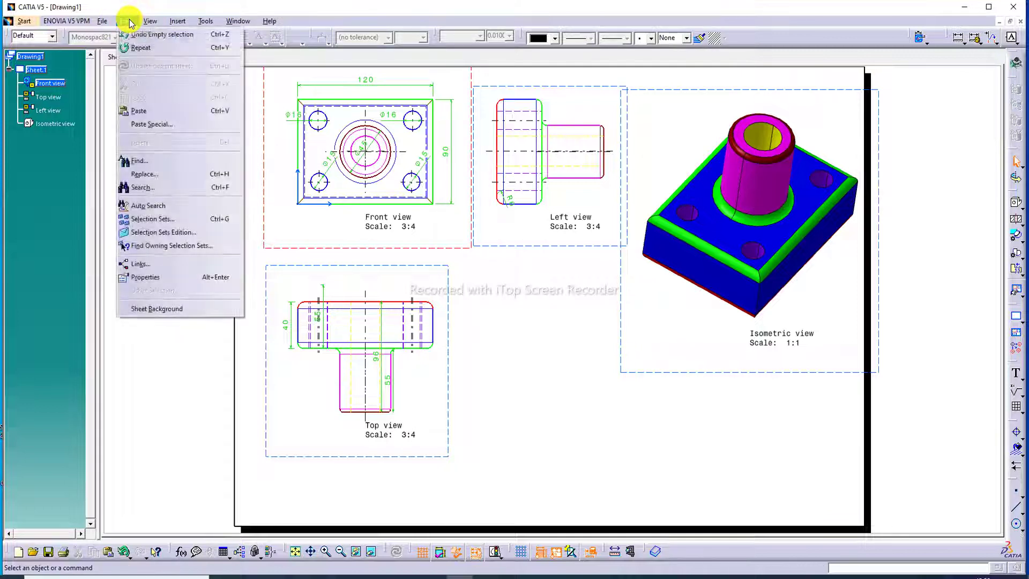
pyautogui.click(177, 311)
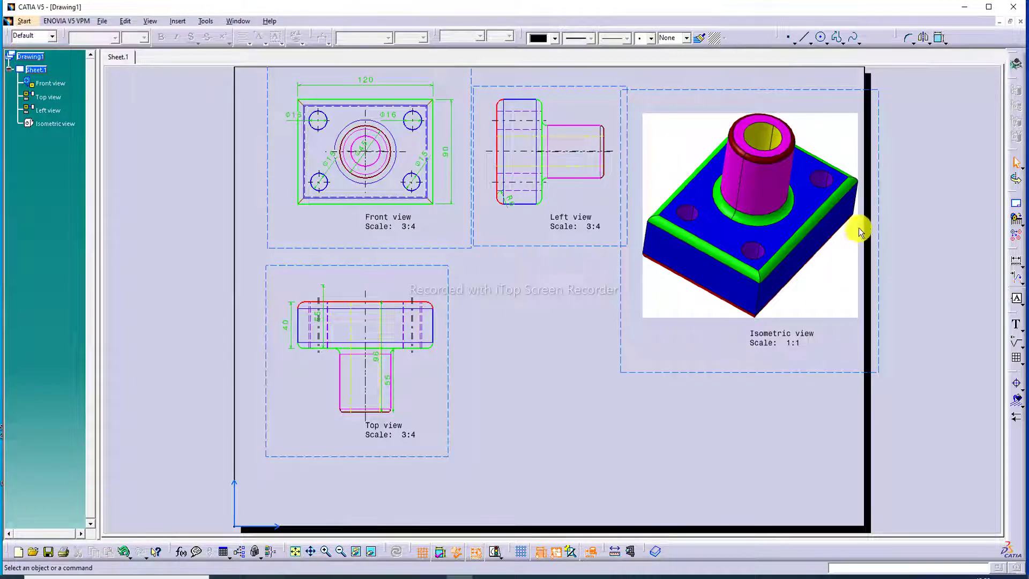
pyautogui.click(1019, 206)
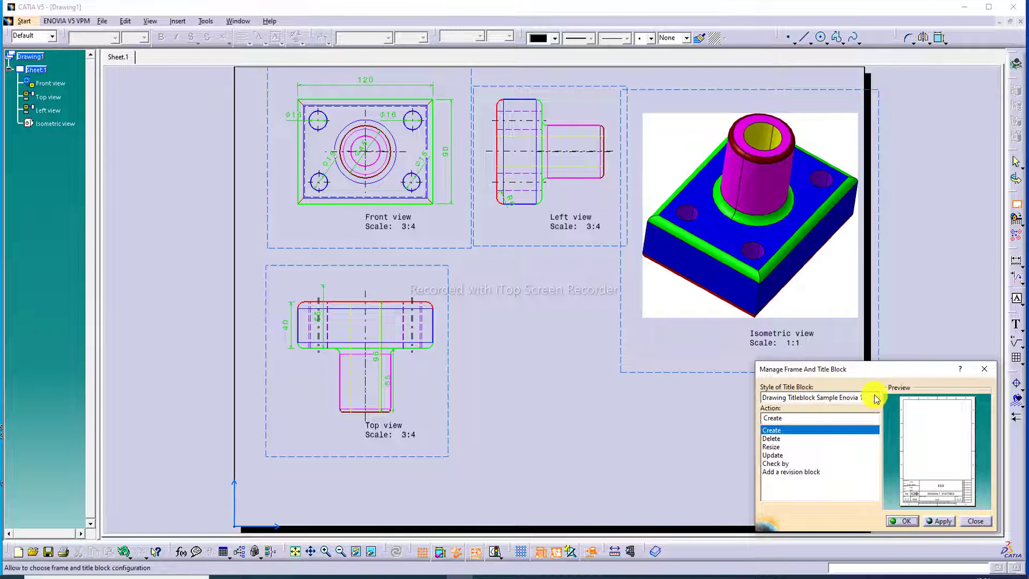
# Preview the title block styles PlyBook, Sample 1, Sample 2 and Sample Enovia 1 to compare their layouts
pyautogui.click(876, 397)
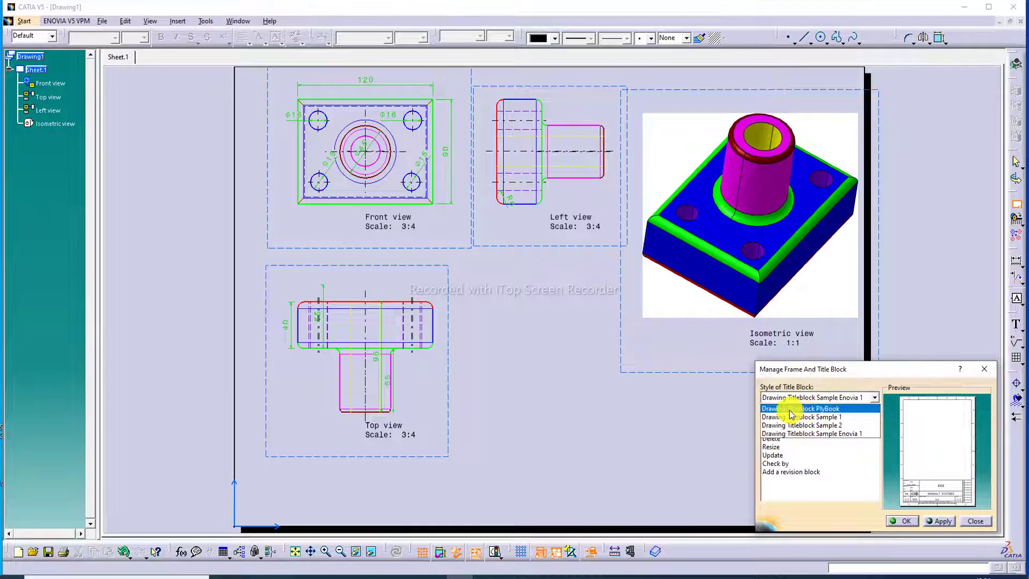
pyautogui.click(831, 409)
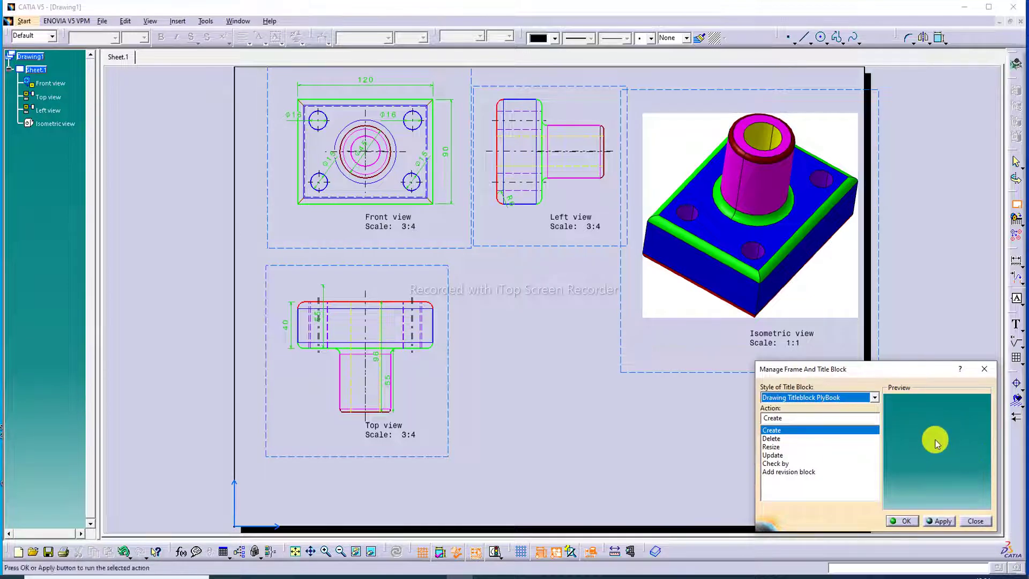
pyautogui.click(869, 403)
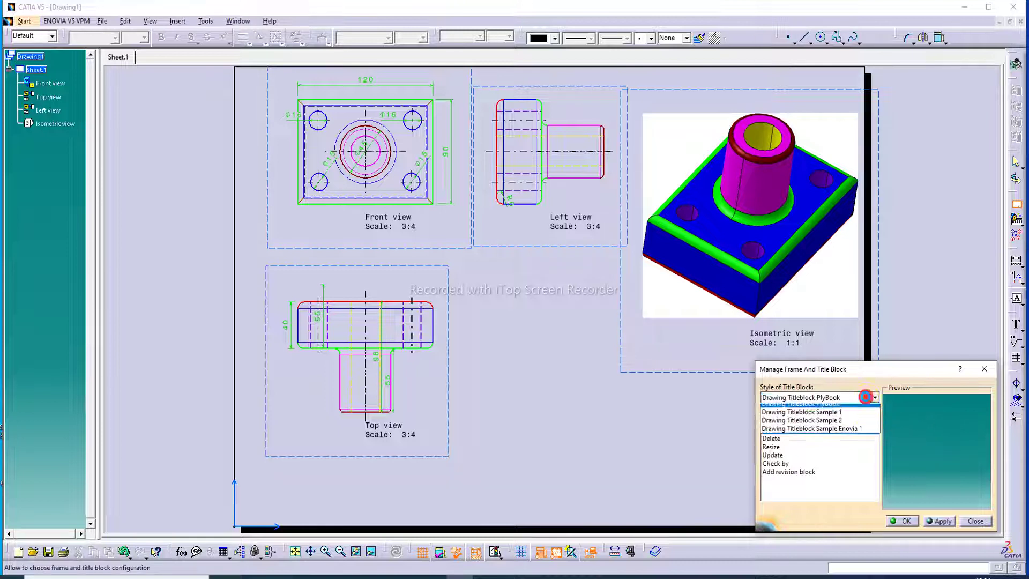
pyautogui.click(836, 418)
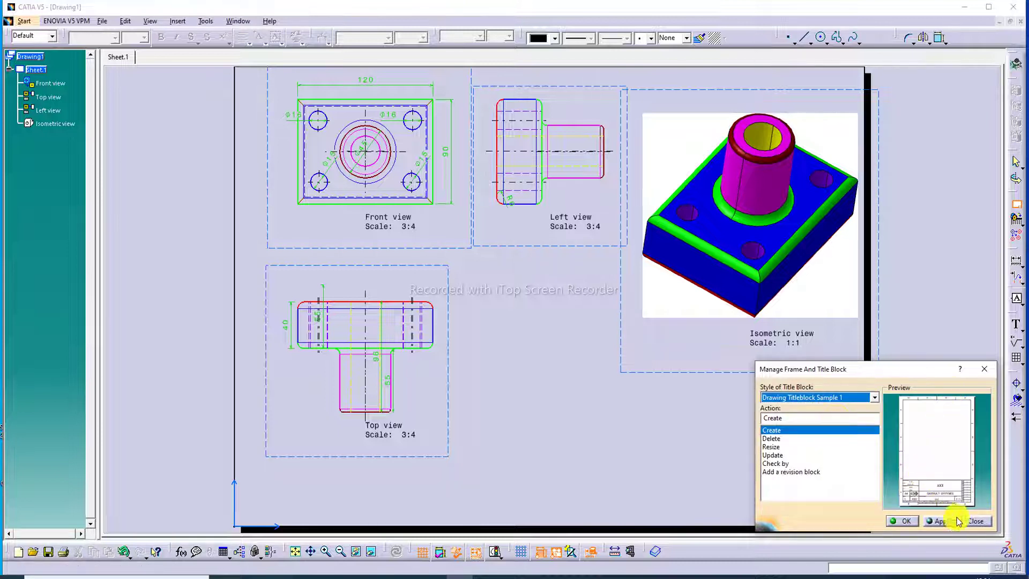
pyautogui.click(858, 398)
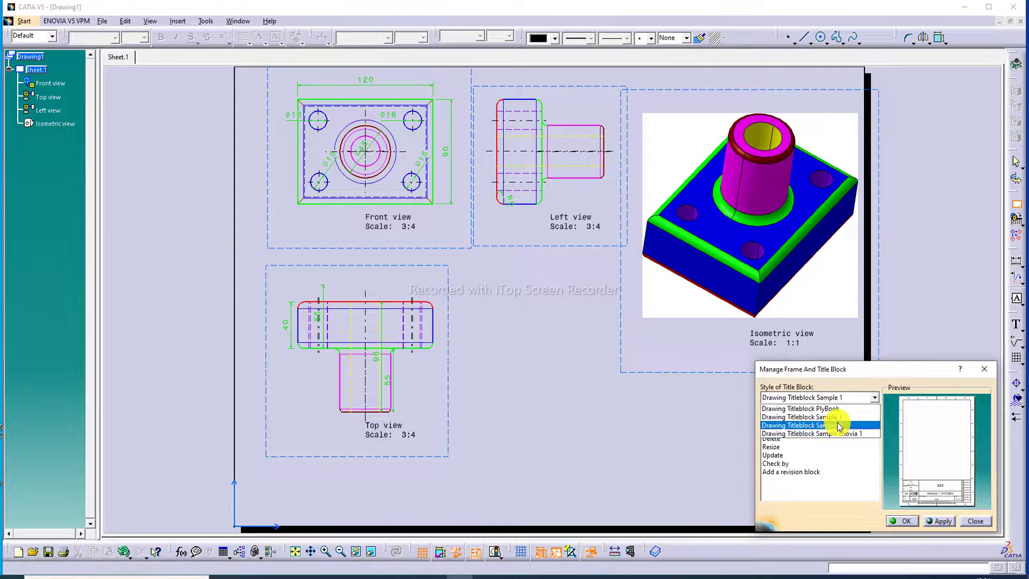
pyautogui.click(839, 422)
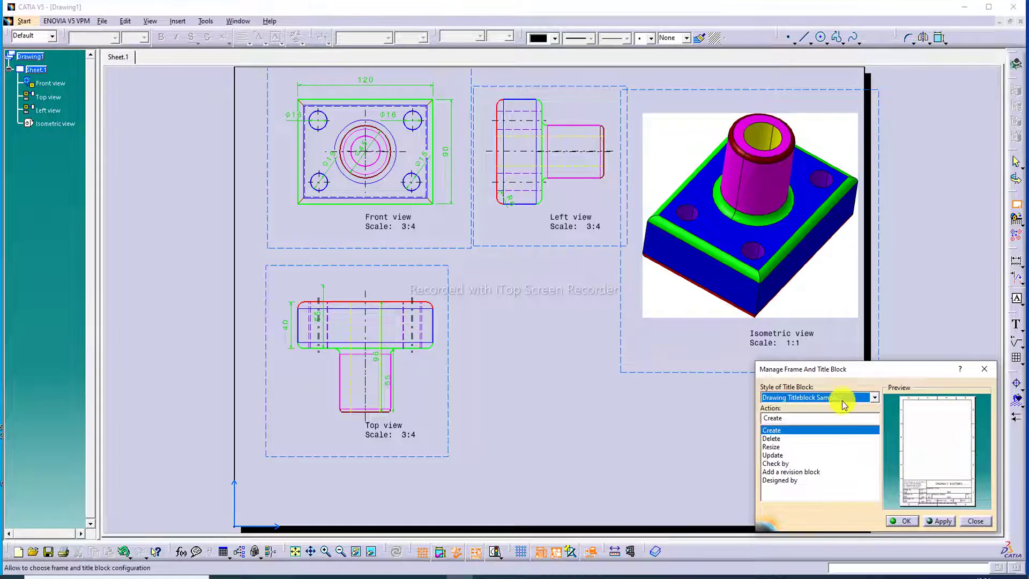
pyautogui.click(842, 399)
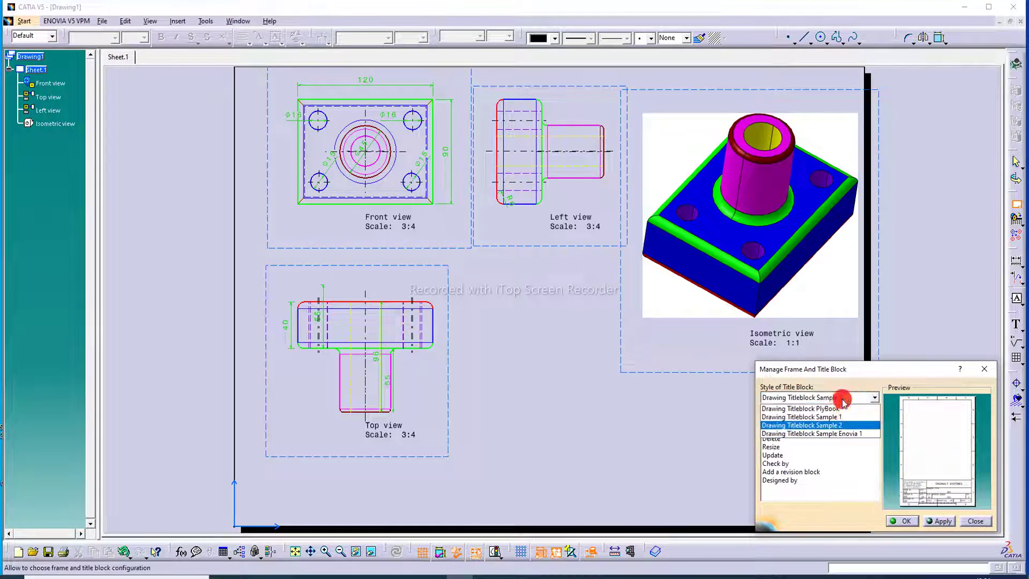
pyautogui.click(852, 433)
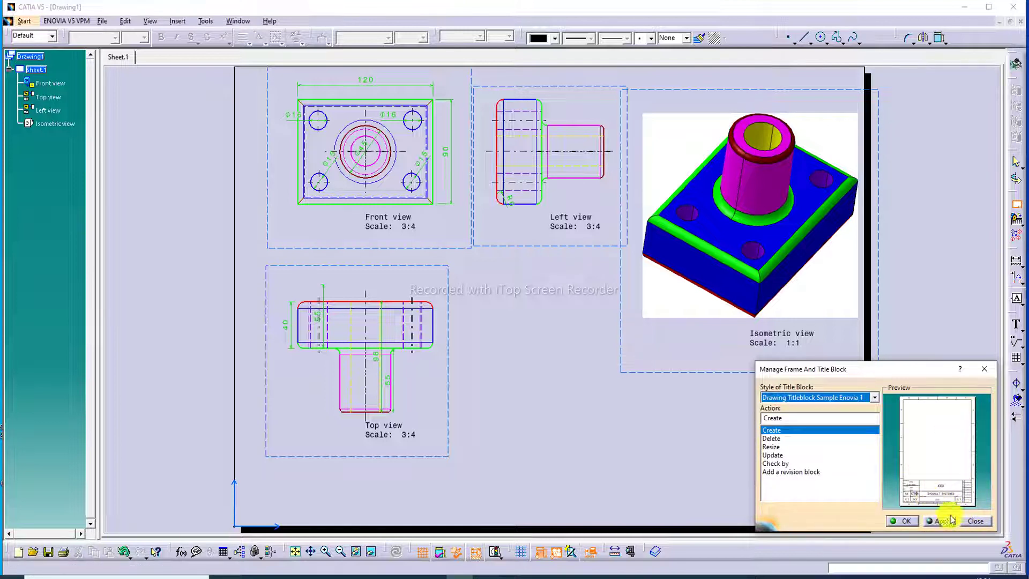
pyautogui.click(856, 403)
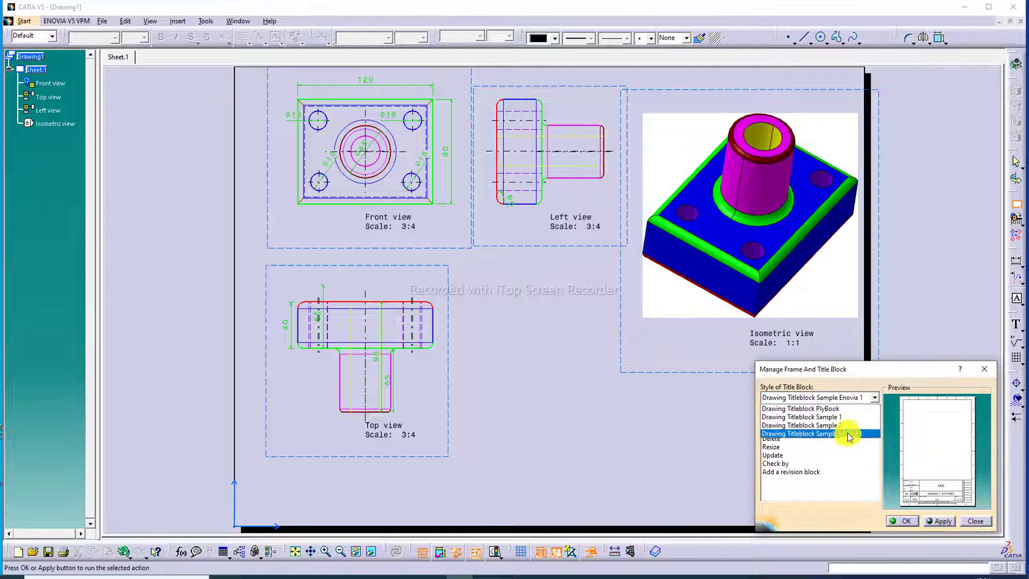
pyautogui.click(847, 427)
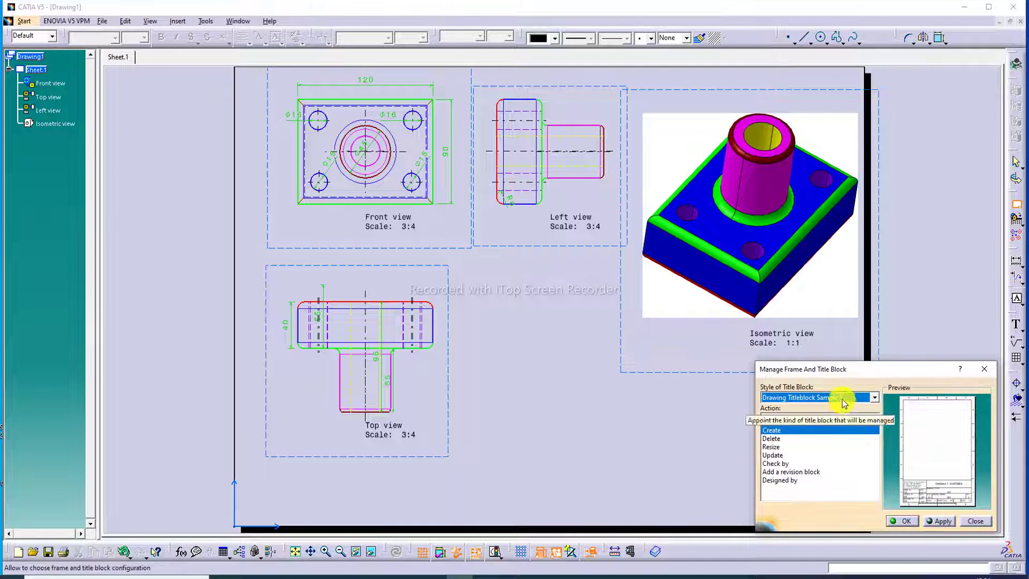
pyautogui.click(846, 397)
pyautogui.click(848, 418)
# Create the sheet frame and title block in the Drawing Titleblock Sample Enovia 1 style
pyautogui.click(847, 397)
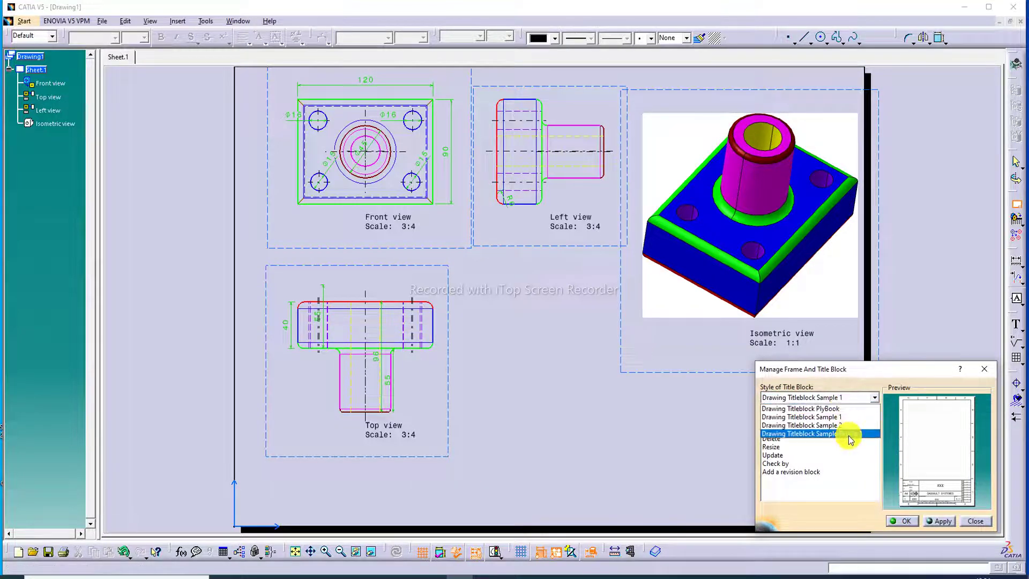
pyautogui.click(849, 434)
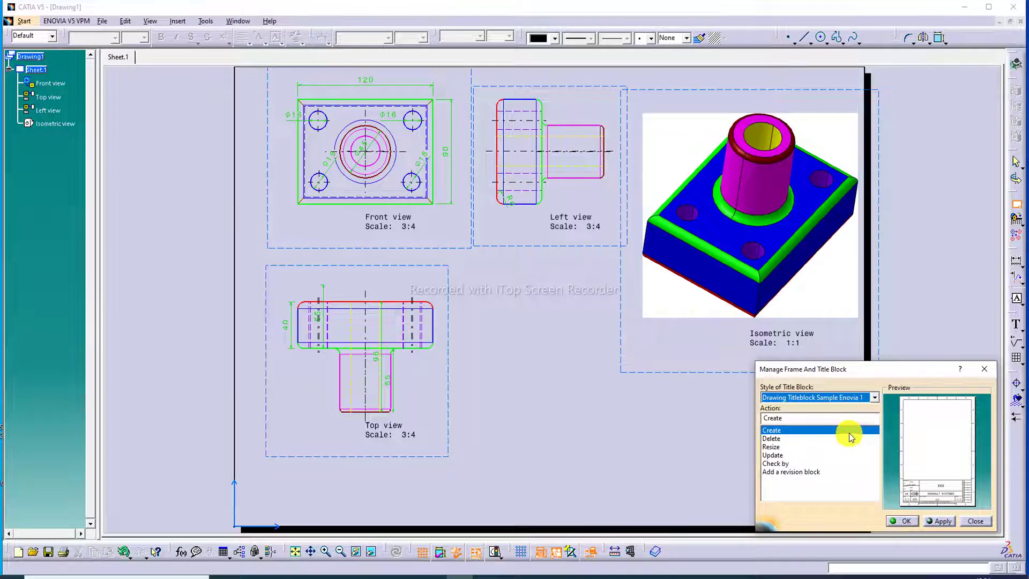
pyautogui.click(905, 517)
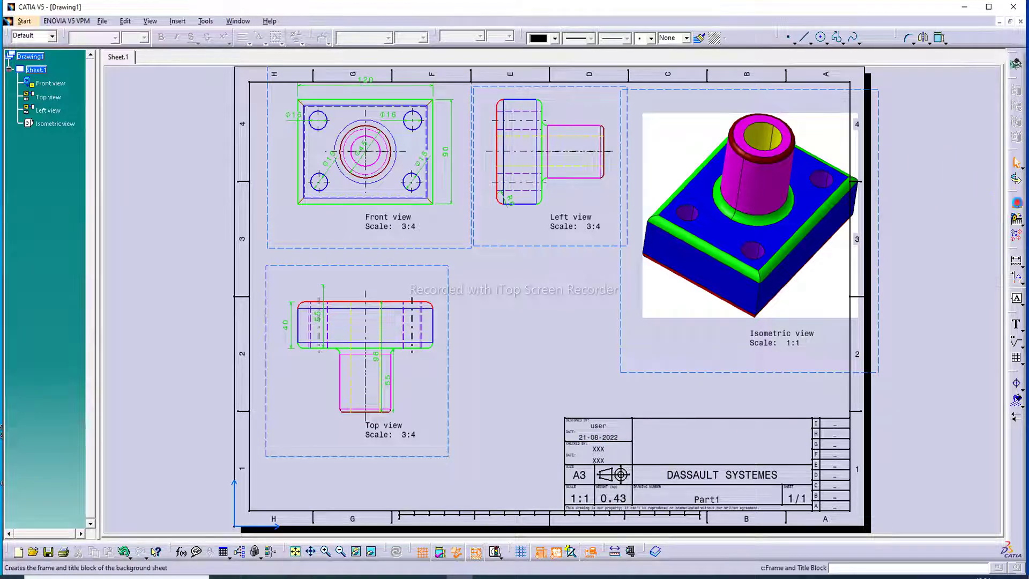
# Try to create the frame and title block in the Drawing Titleblock Sample 1 style
pyautogui.click(1015, 203)
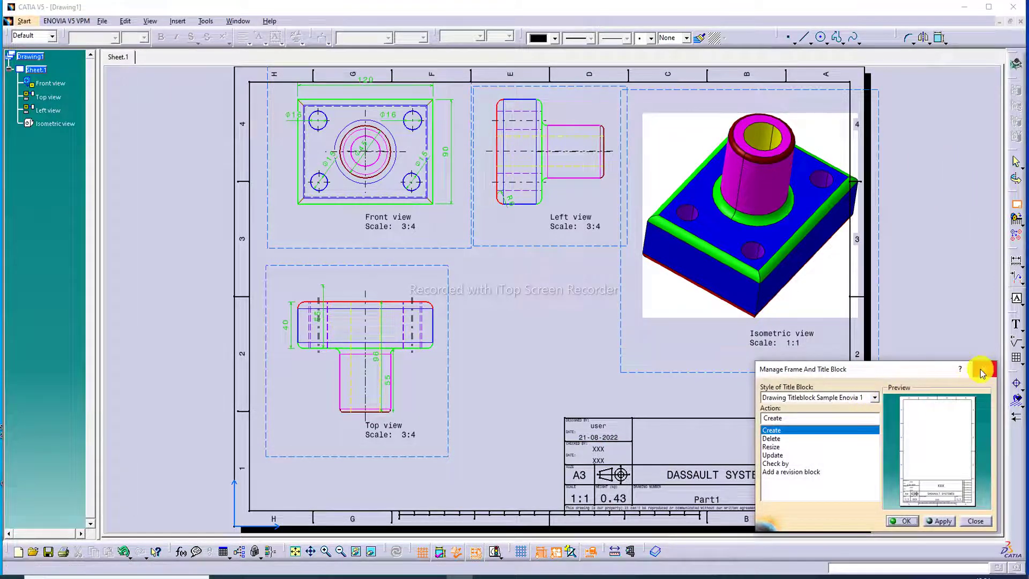
pyautogui.click(874, 397)
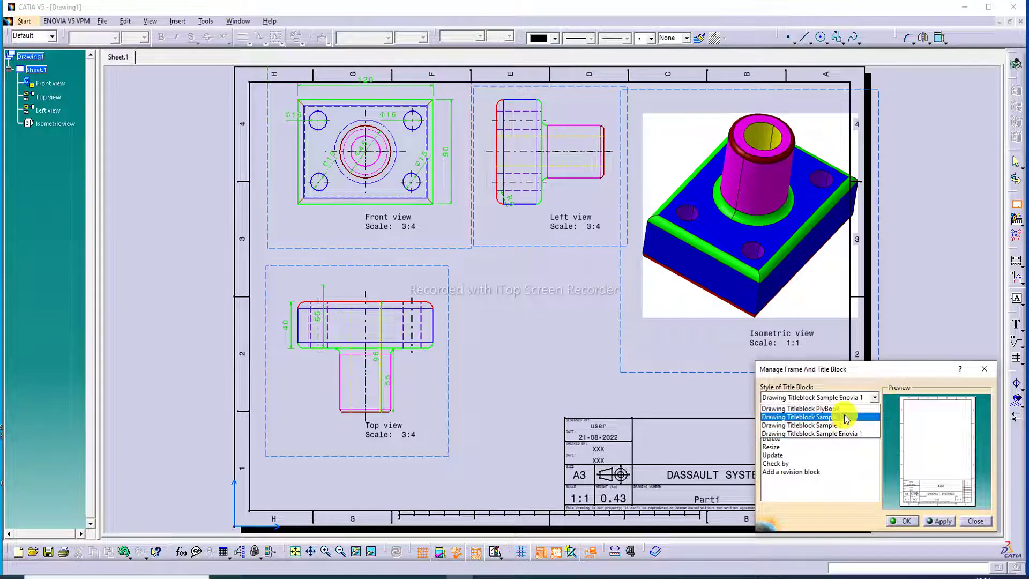
pyautogui.click(846, 418)
pyautogui.click(906, 521)
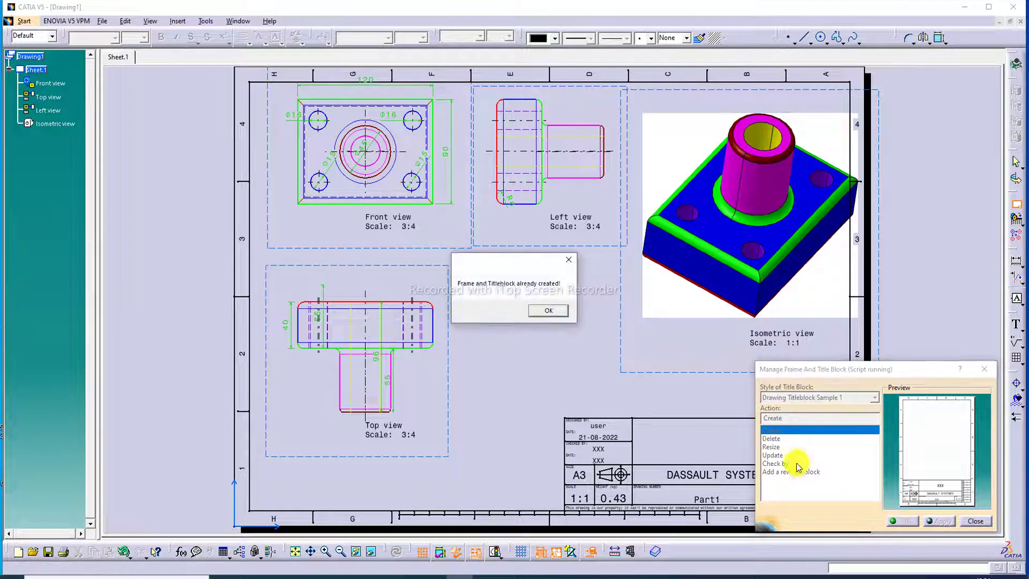
pyautogui.press('Return')
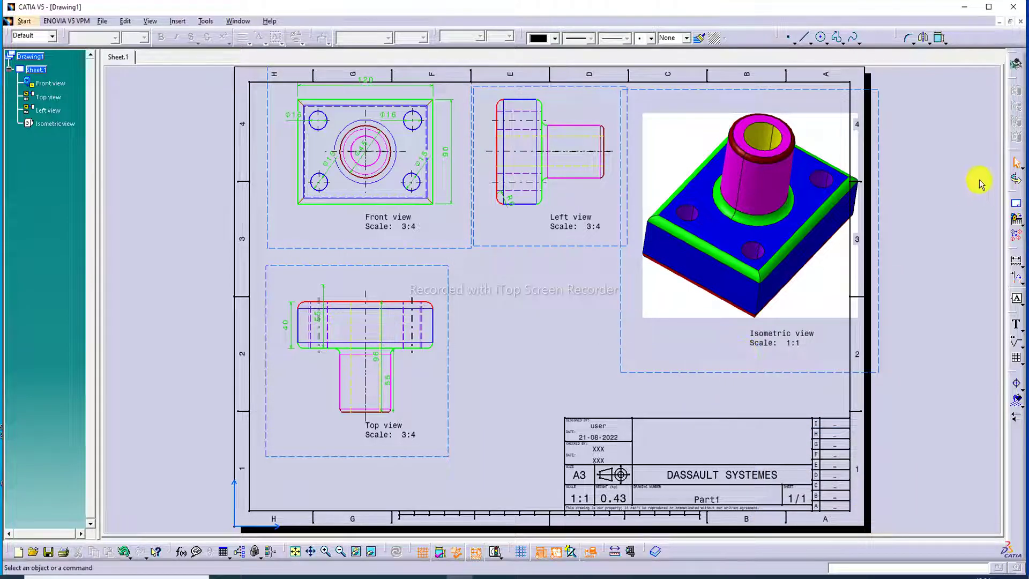
# Try to create the frame and title block again in the Drawing Titleblock Sample Enovia 1 style
pyautogui.click(1017, 203)
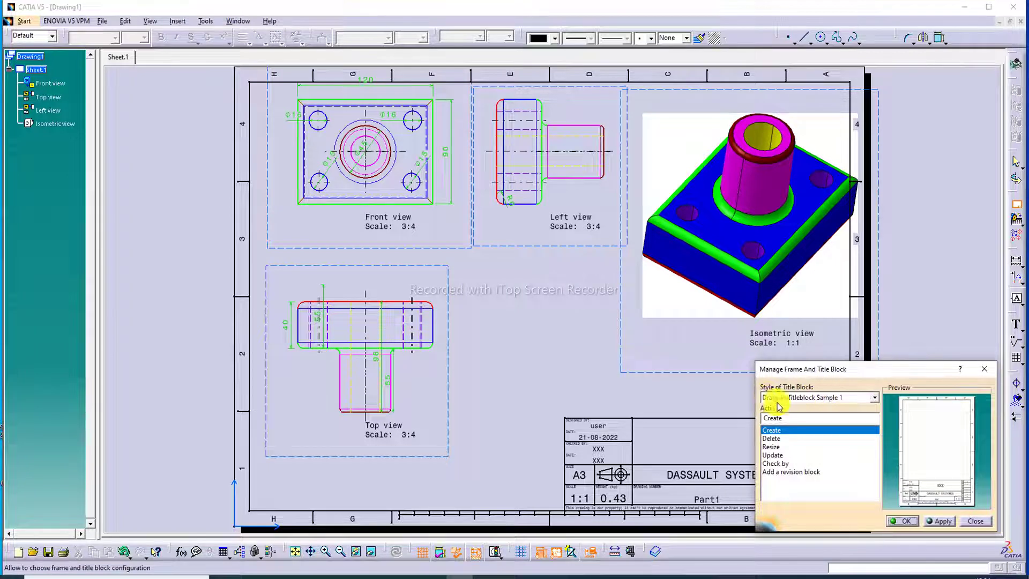
pyautogui.click(850, 400)
pyautogui.click(846, 434)
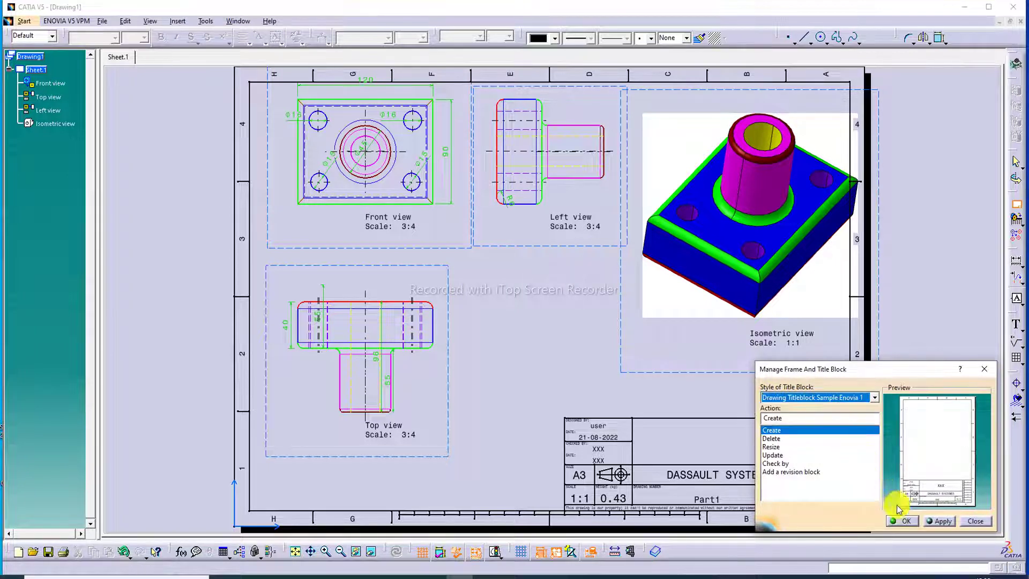
pyautogui.click(940, 521)
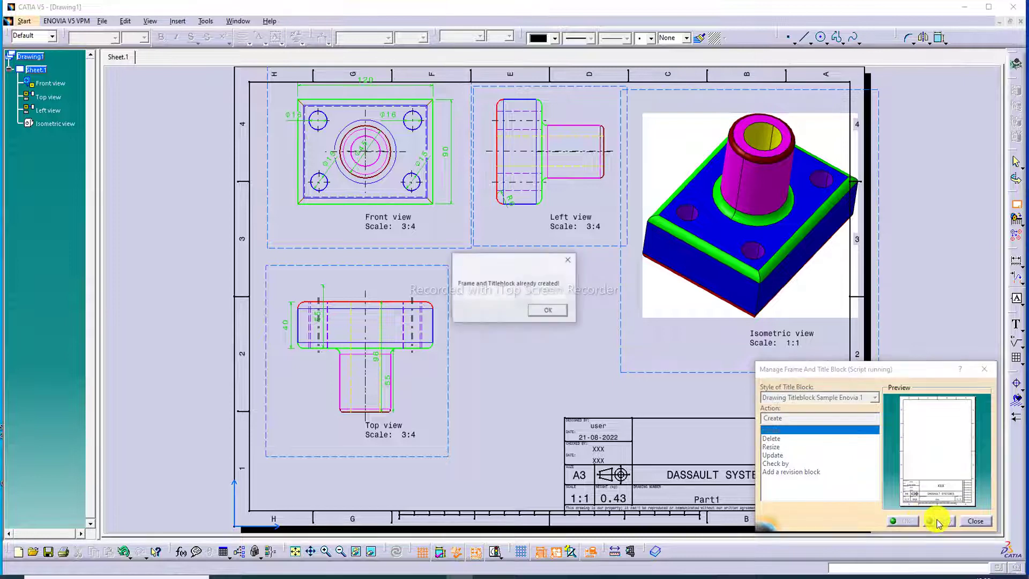
pyautogui.click(549, 309)
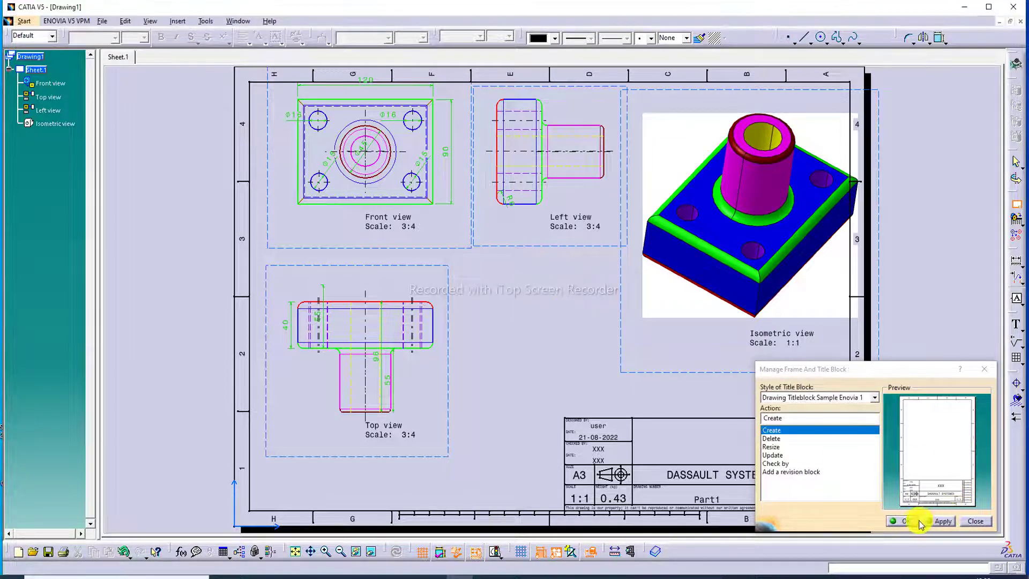
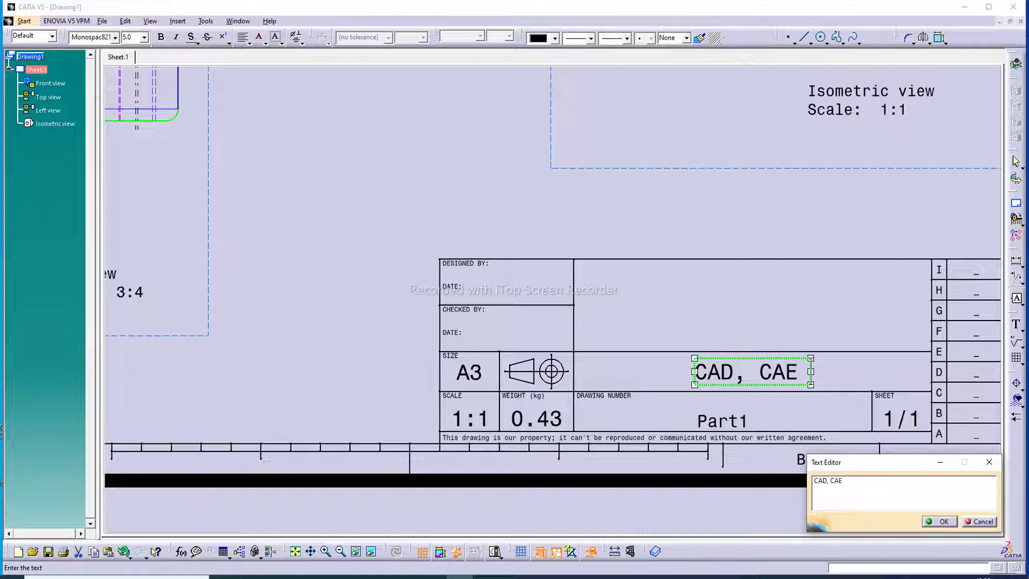
# Change the title block's company text to "CAD,CAE TUTORIAL"
pyautogui.press('BackSpace')
pyautogui.press('BackSpace')
pyautogui.press('BackSpace')
pyautogui.press('BackSpace')
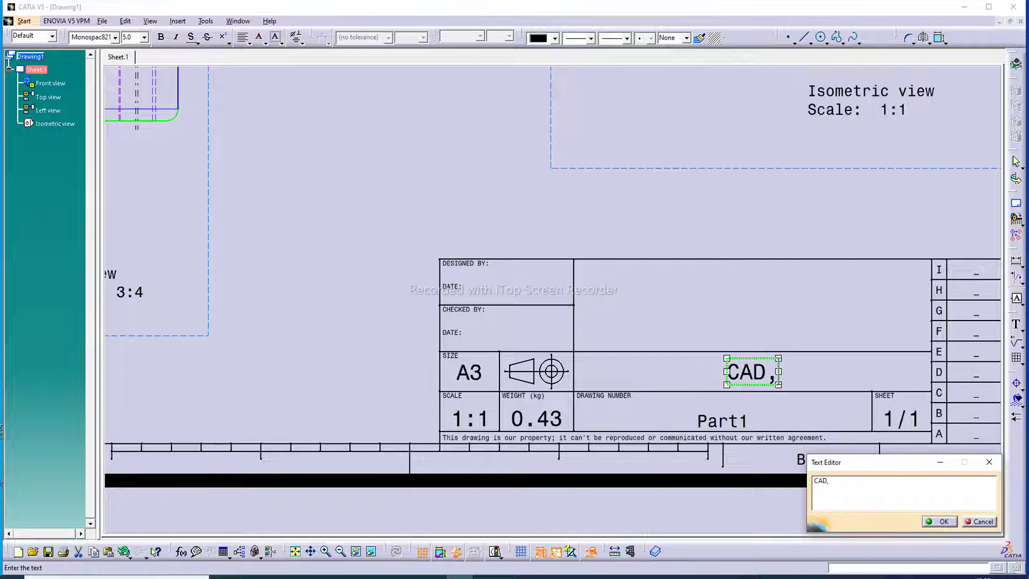
pyautogui.write('CAE T')
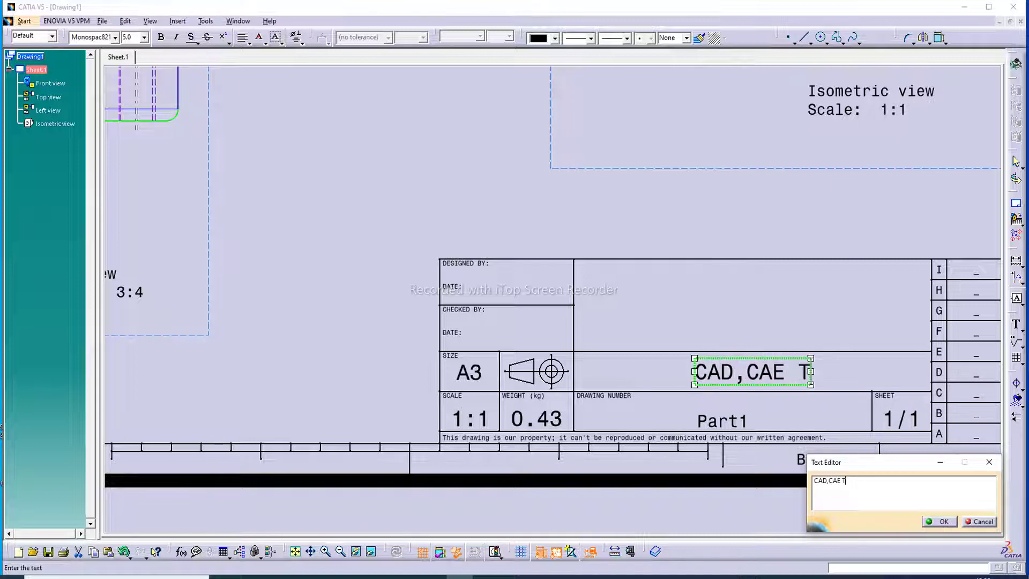
pyautogui.write('UTORIAL')
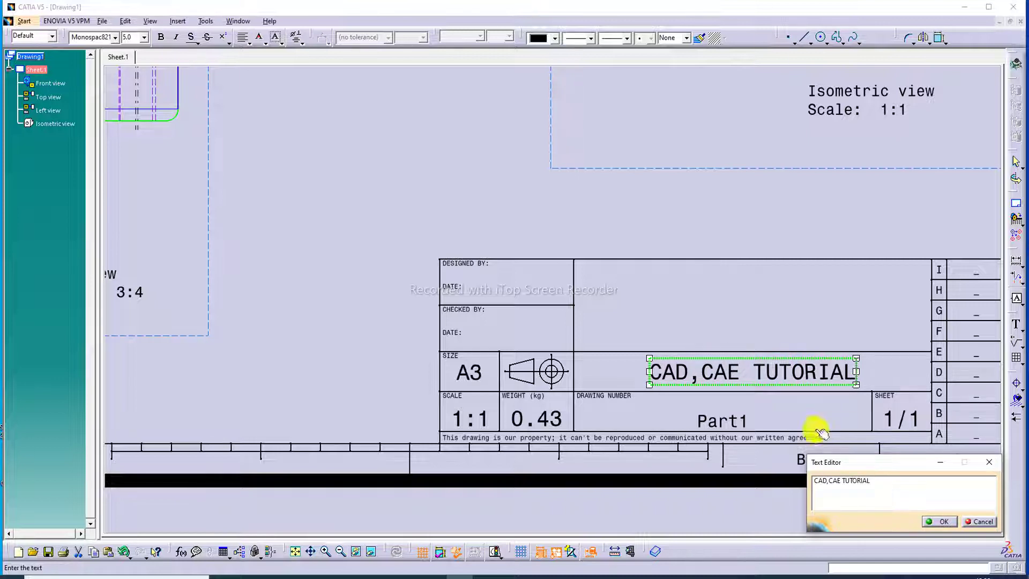
# Format the title block's "CAD,CAE TUTORIAL" company text in red and bold
pyautogui.moveTo(872, 484); pyautogui.dragTo(786, 476)
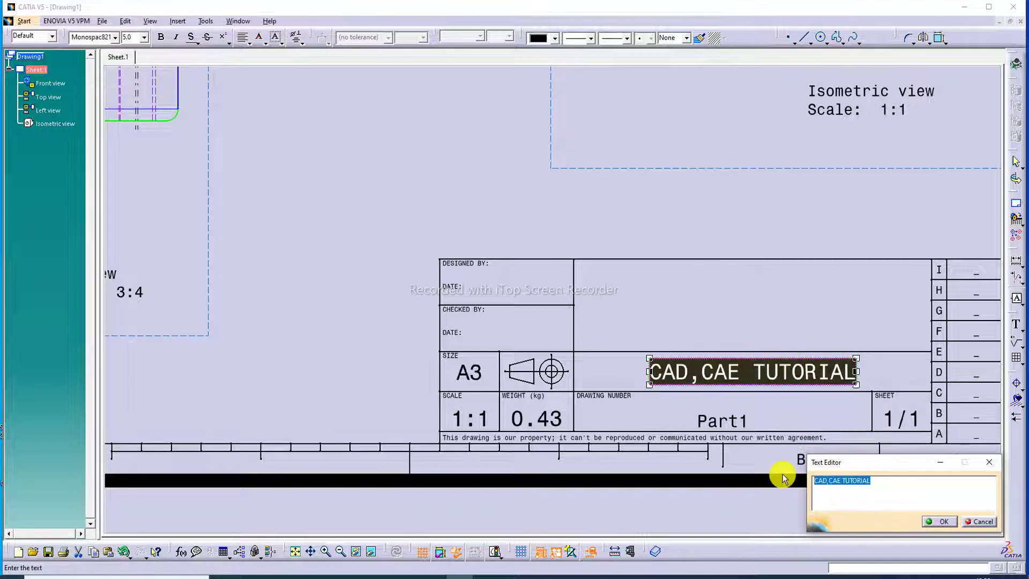
pyautogui.click(555, 39)
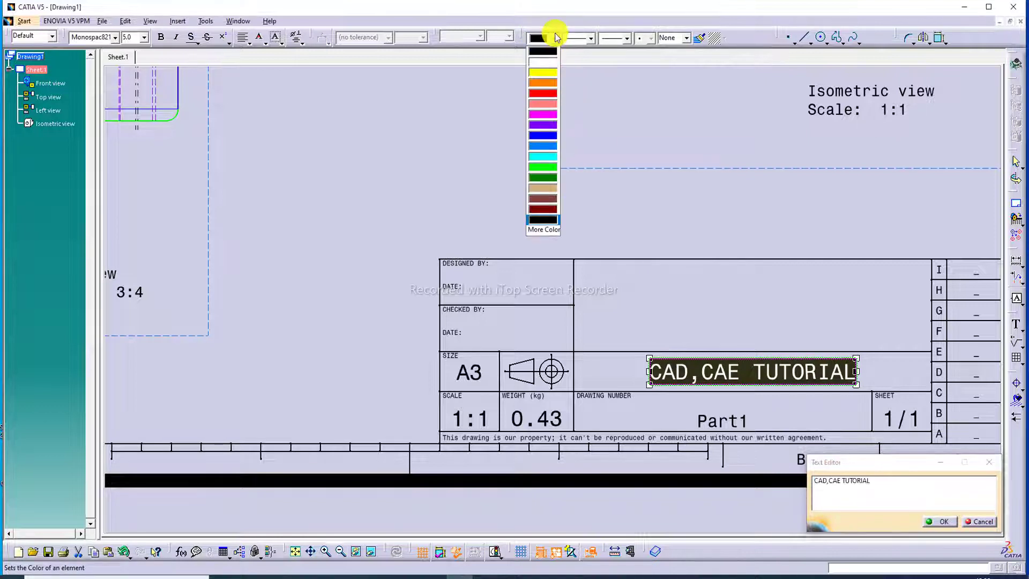
pyautogui.click(547, 93)
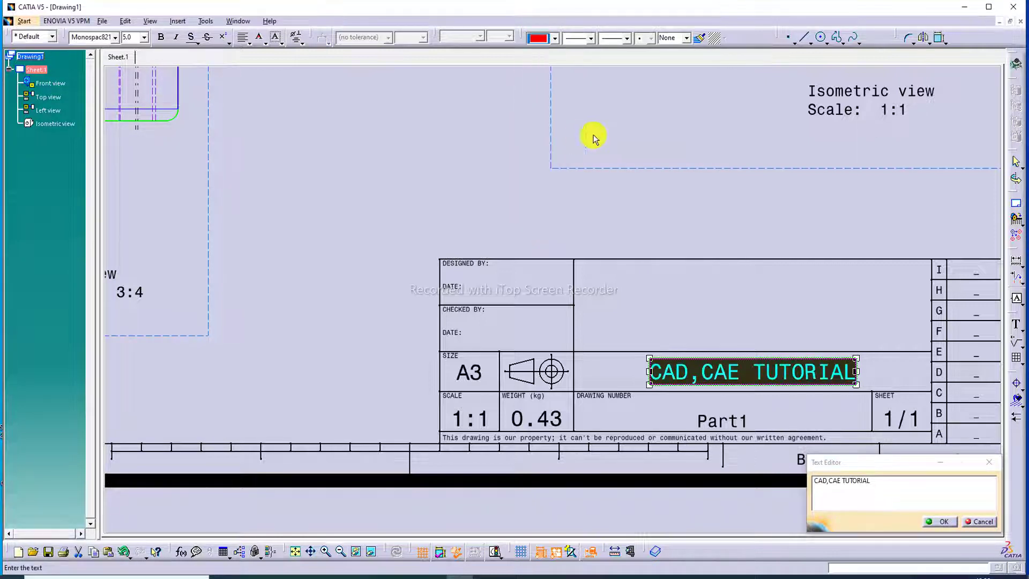
pyautogui.click(161, 37)
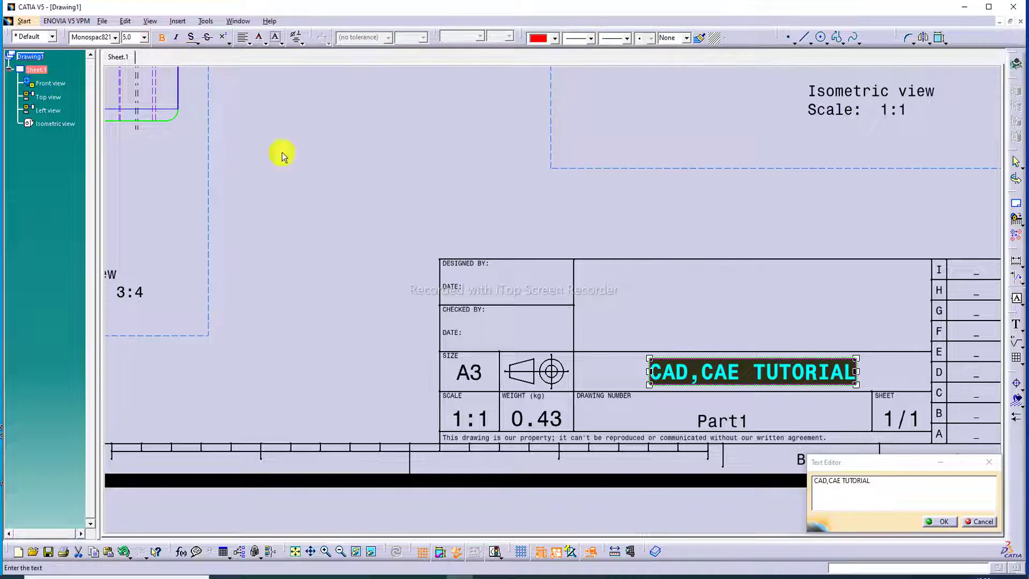
pyautogui.click(942, 521)
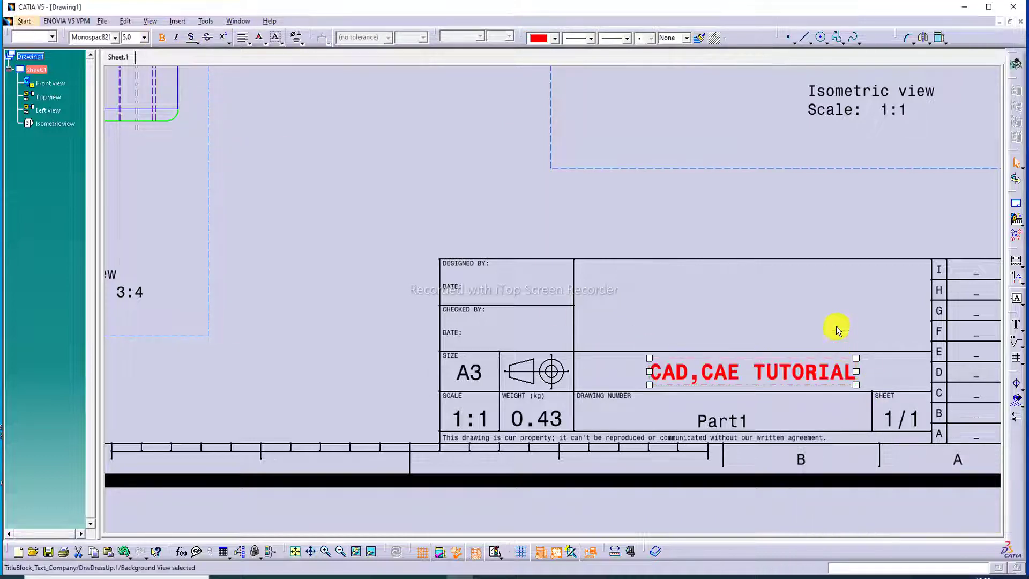
# Change the title block's drawing number text to "PARTS 3"
pyautogui.doubleClick(745, 423)
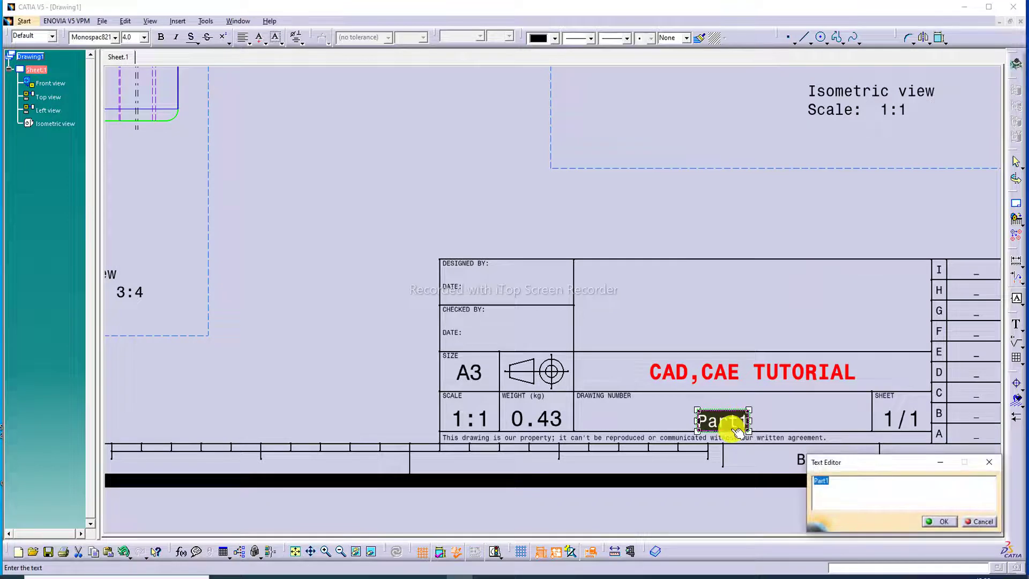
pyautogui.press('BackSpace')
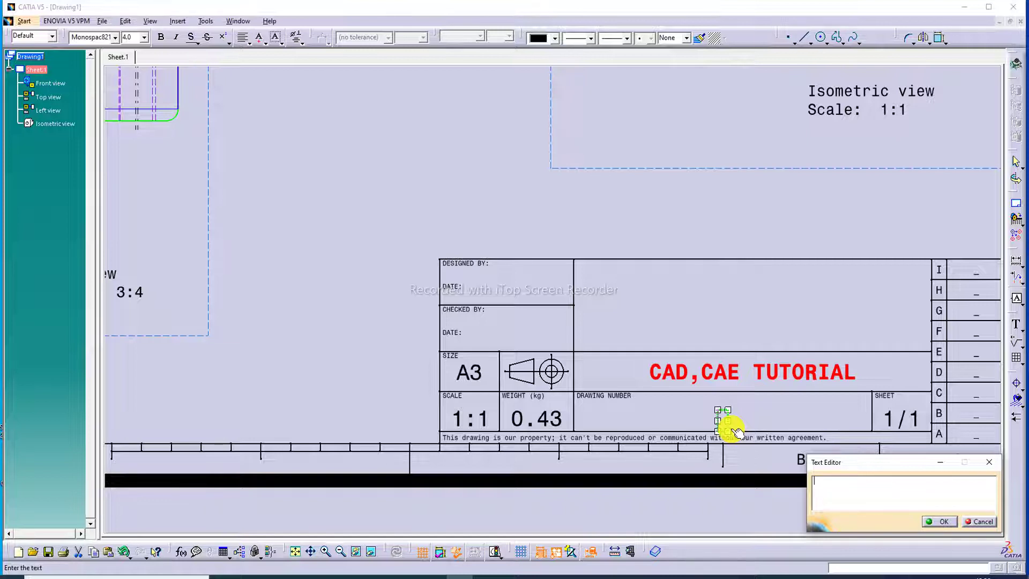
pyautogui.write('RT')
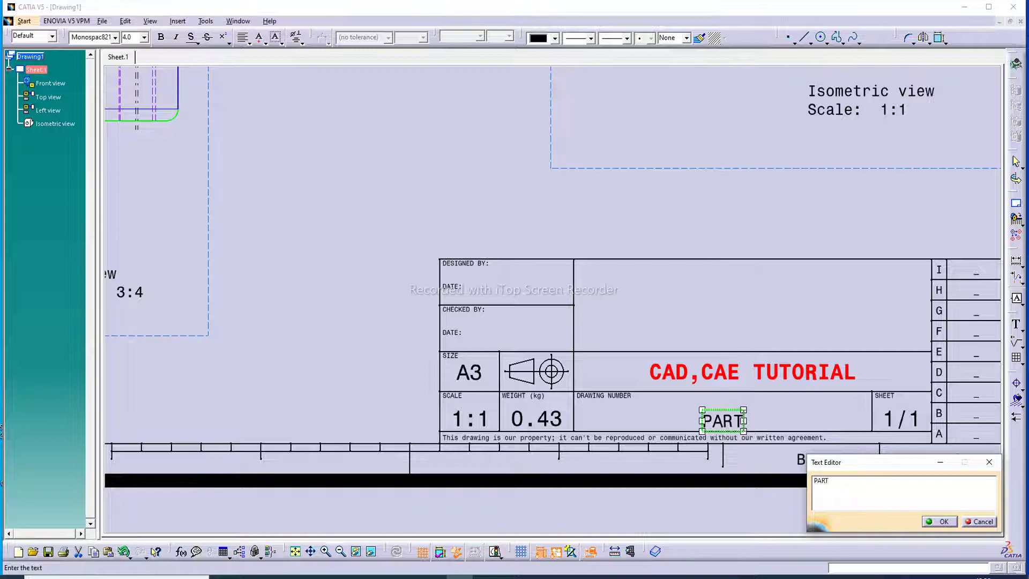
pyautogui.write('S 3')
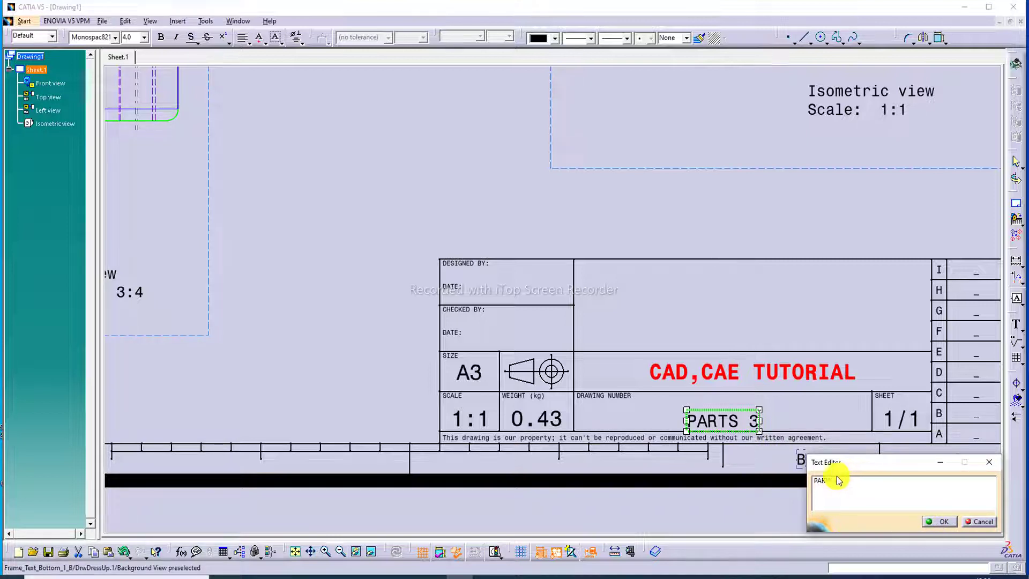
# Format the "PARTS 3" drawing number text in blue and bold
pyautogui.moveTo(847, 481); pyautogui.dragTo(815, 480)
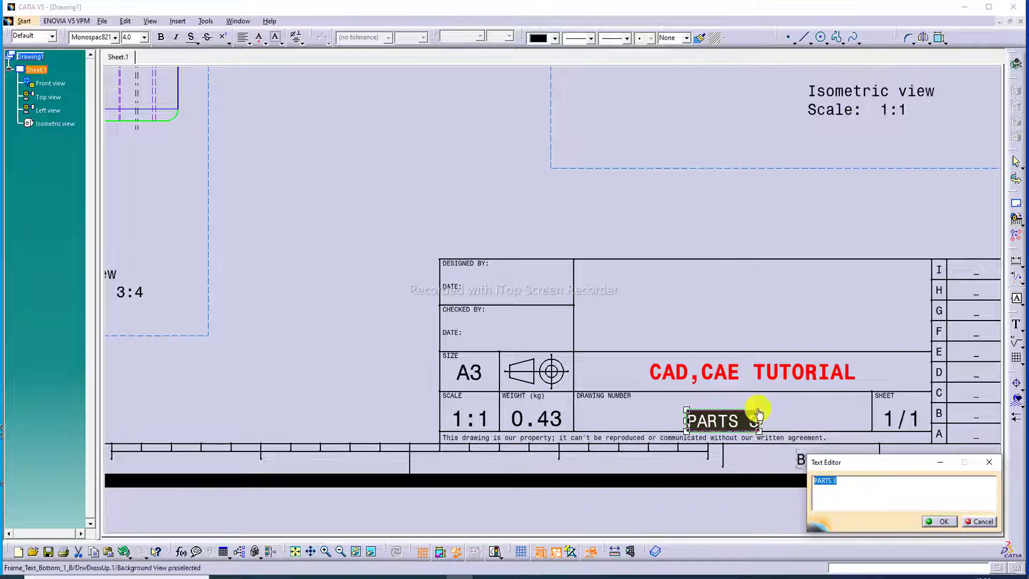
pyautogui.click(547, 43)
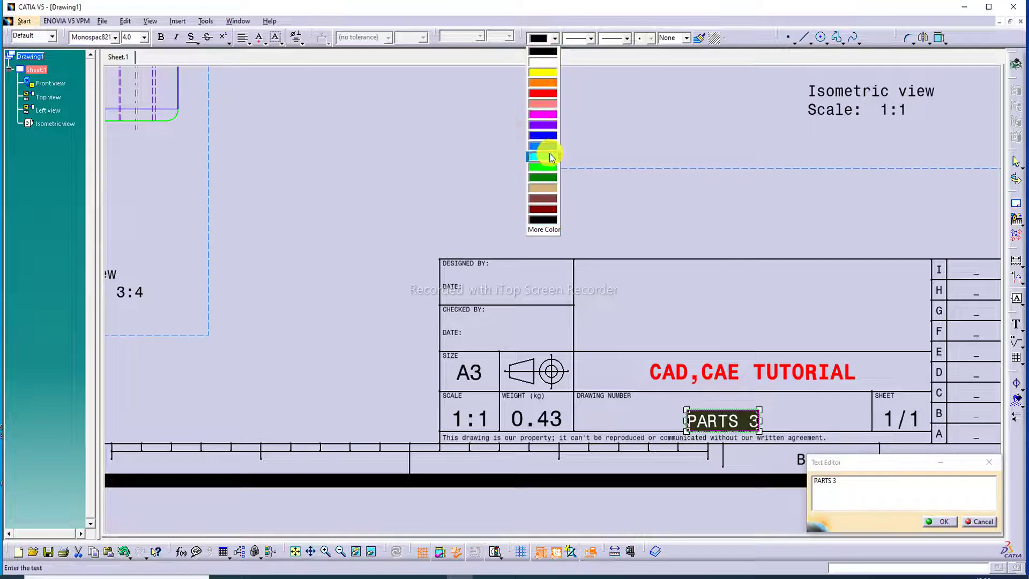
pyautogui.click(549, 143)
pyautogui.click(161, 37)
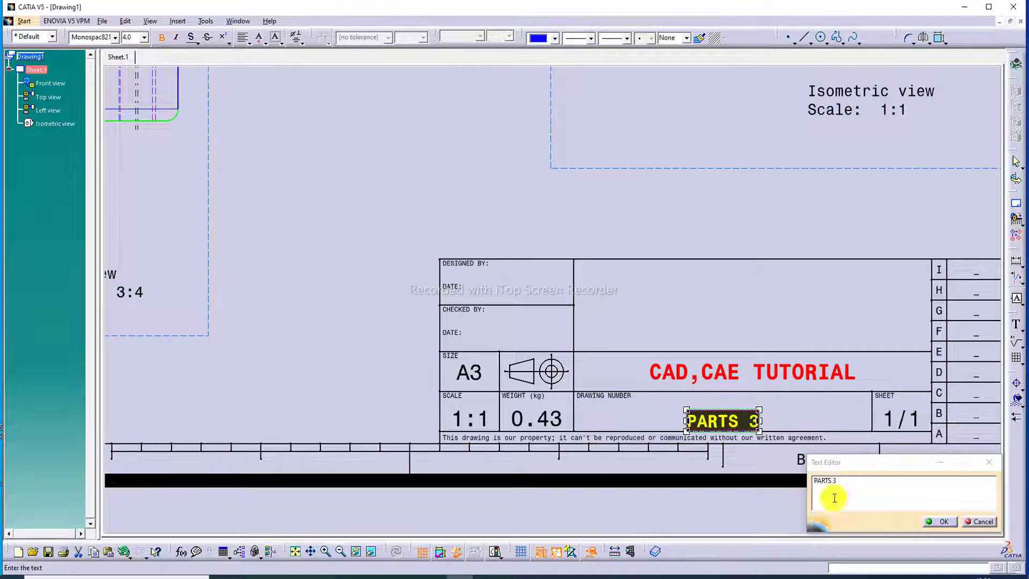
pyautogui.click(945, 523)
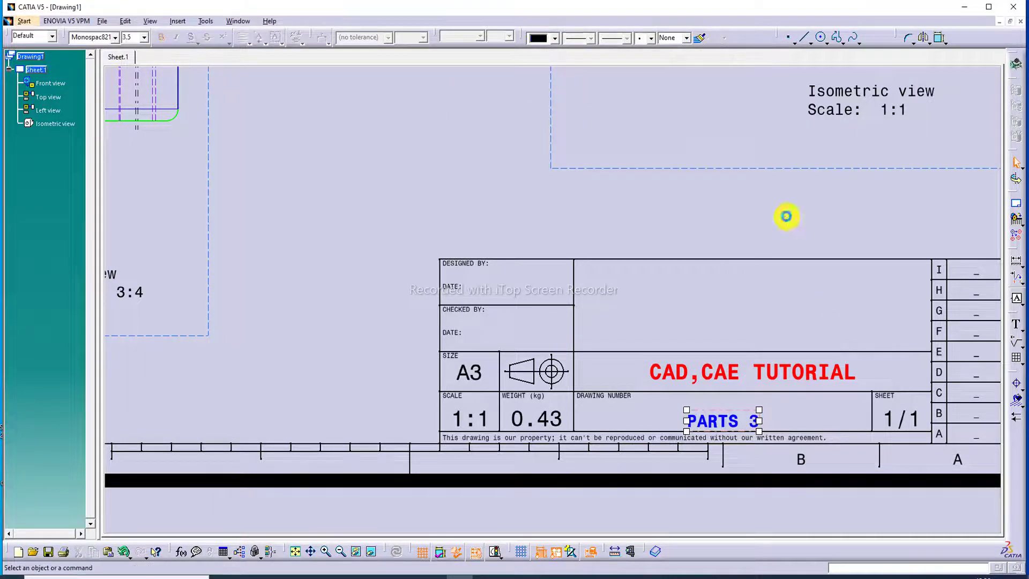
# Set the "PARTS 3" drawing number text height to 5.0 mm
pyautogui.doubleClick(738, 420)
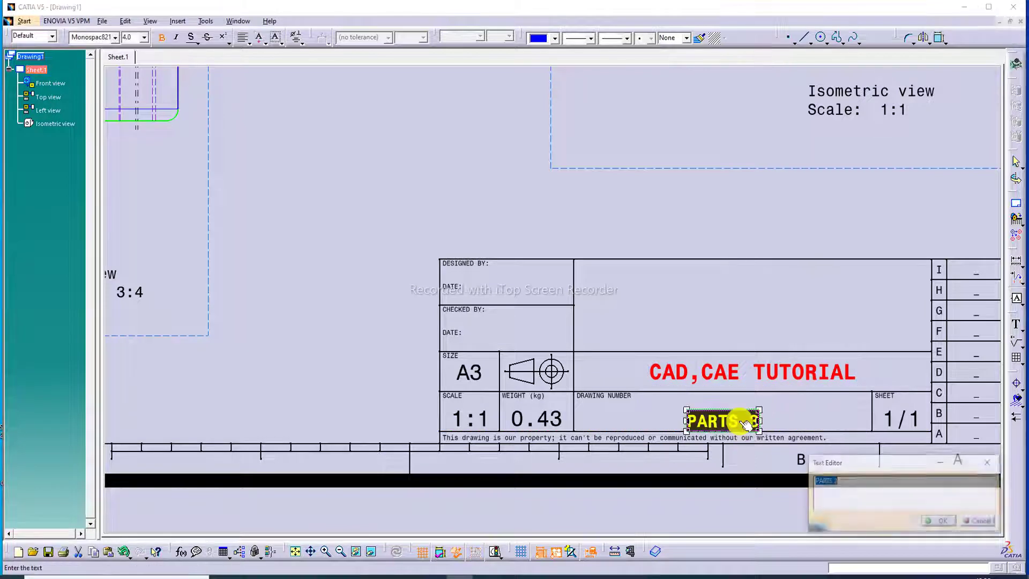
pyautogui.click(144, 37)
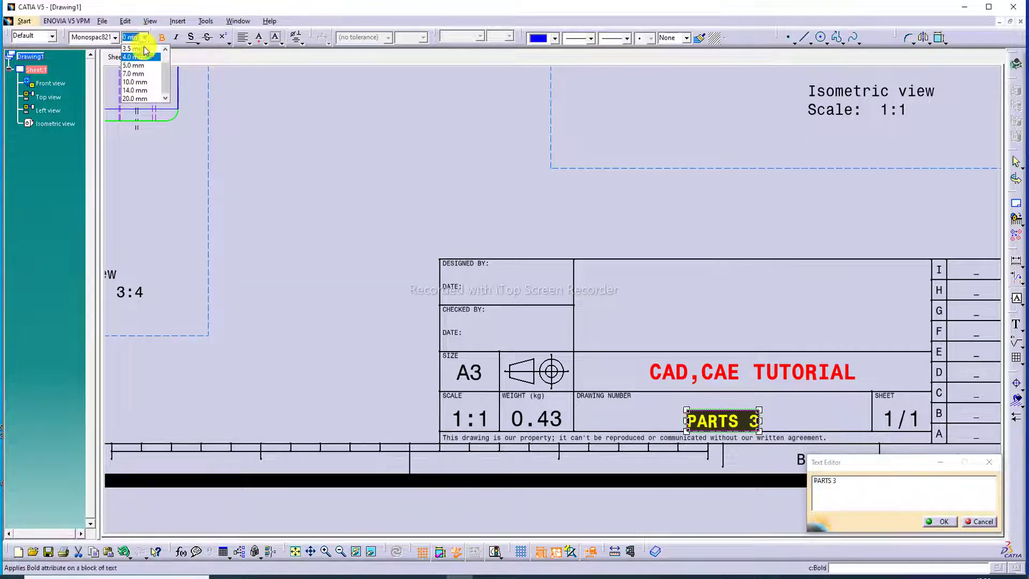
pyautogui.click(140, 66)
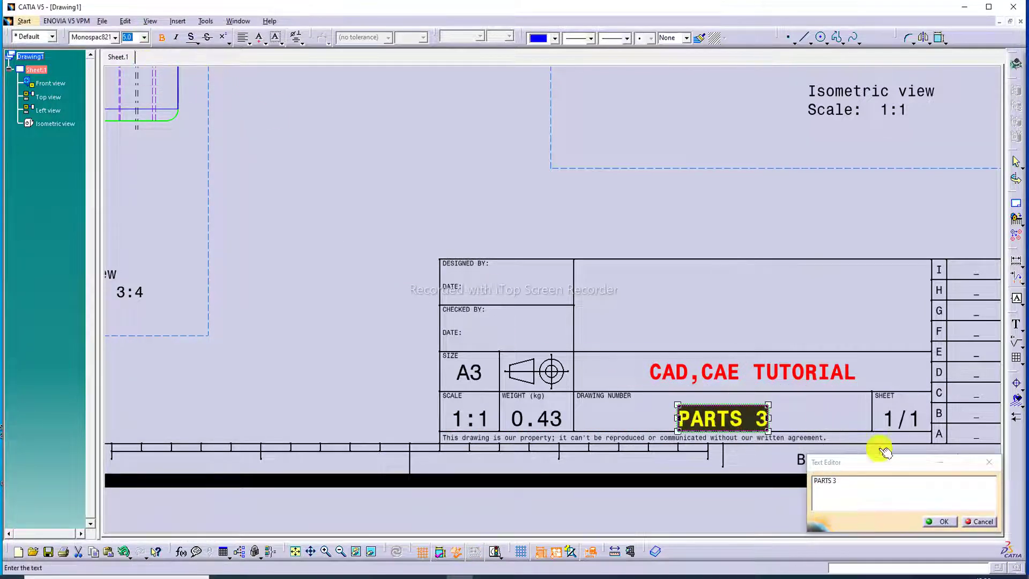
pyautogui.click(941, 521)
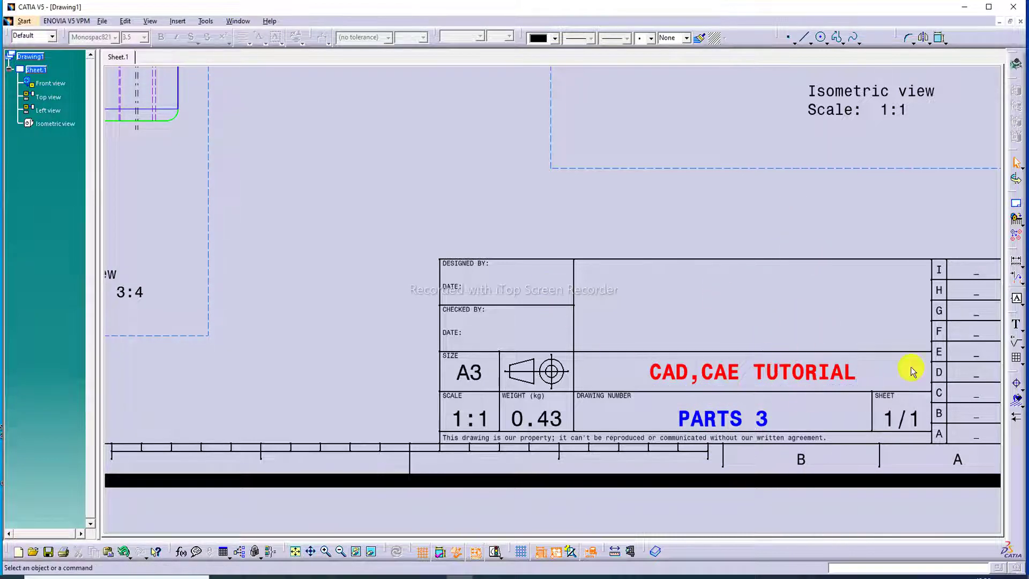
# Delete the property notice beneath the drawing number and return from the sheet background to the working views
pyautogui.click(697, 439)
pyautogui.press('Delete')
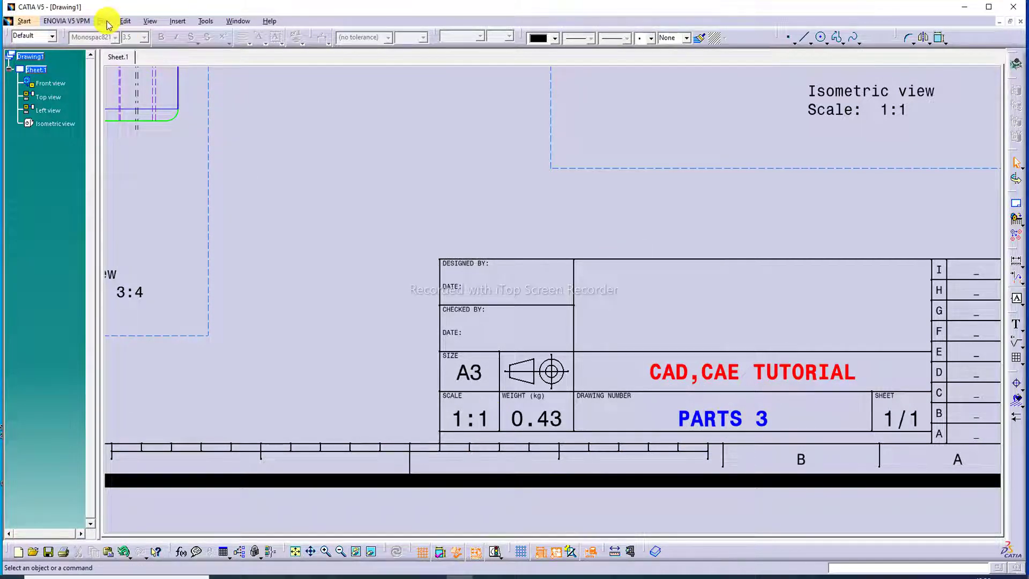
pyautogui.click(126, 21)
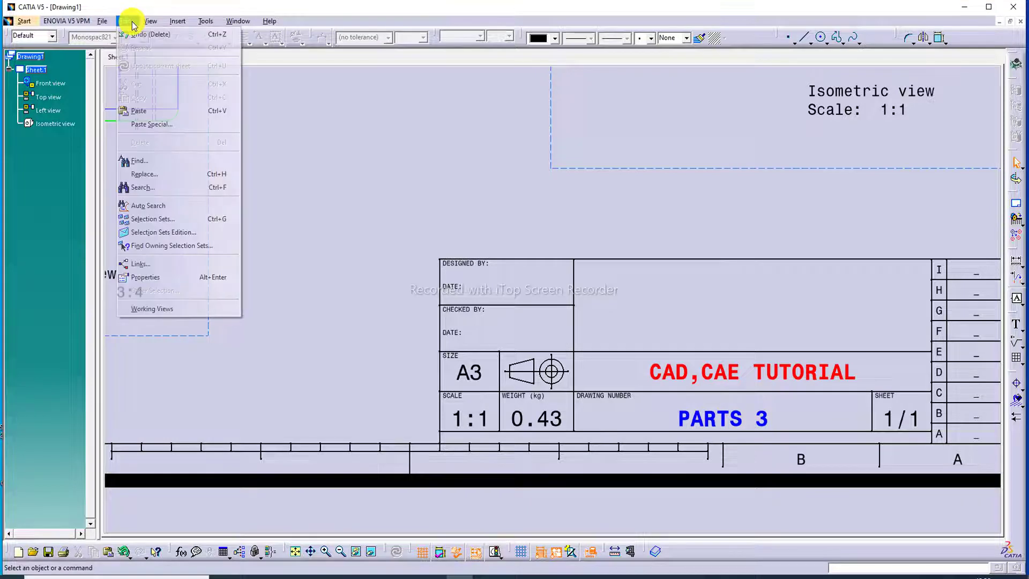
pyautogui.click(182, 313)
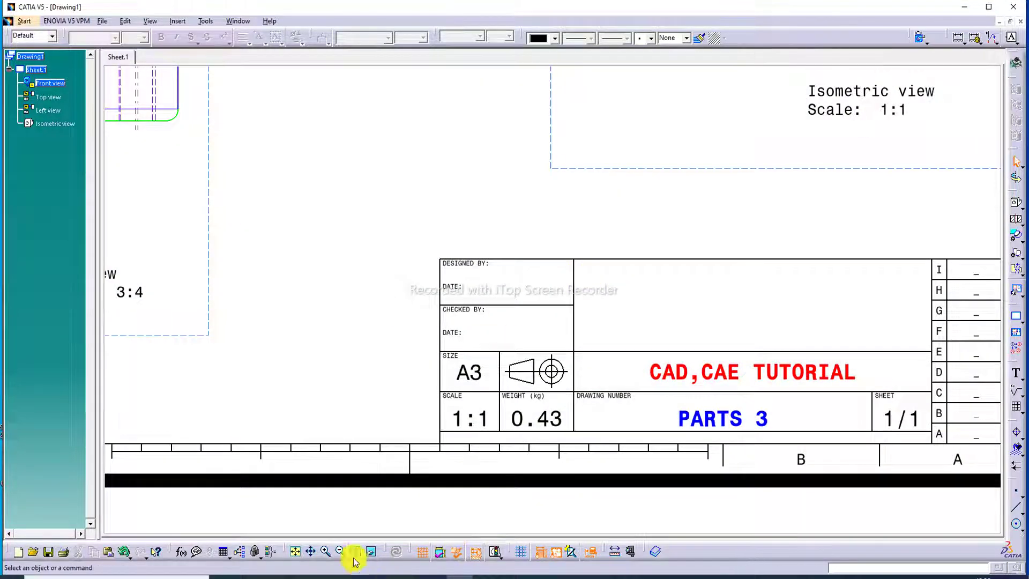
pyautogui.click(297, 553)
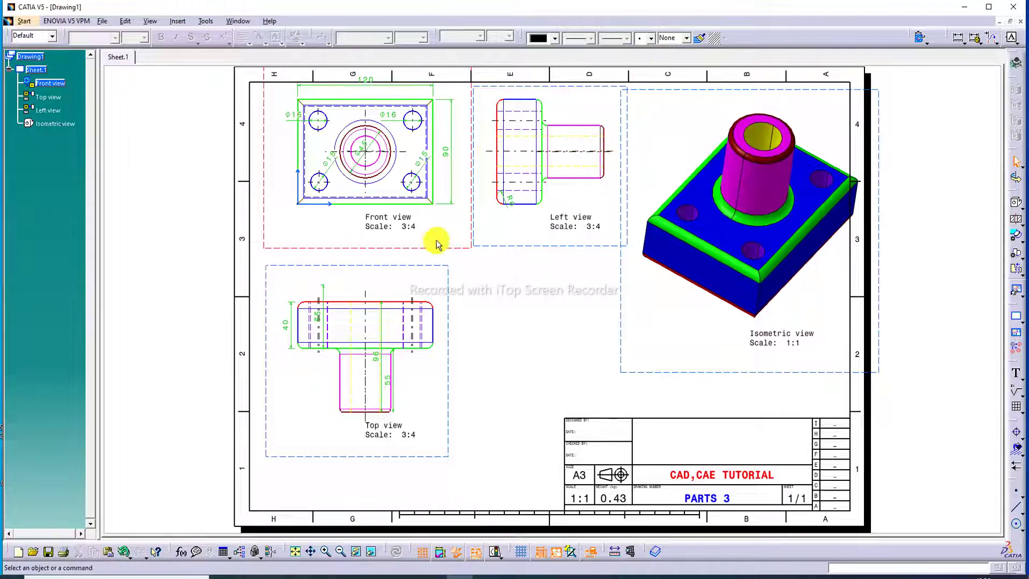
# Move the top view and the front view lower on the sheet so the front view sits inside the frame
pyautogui.moveTo(453, 205); pyautogui.dragTo(452, 230, button='middle')
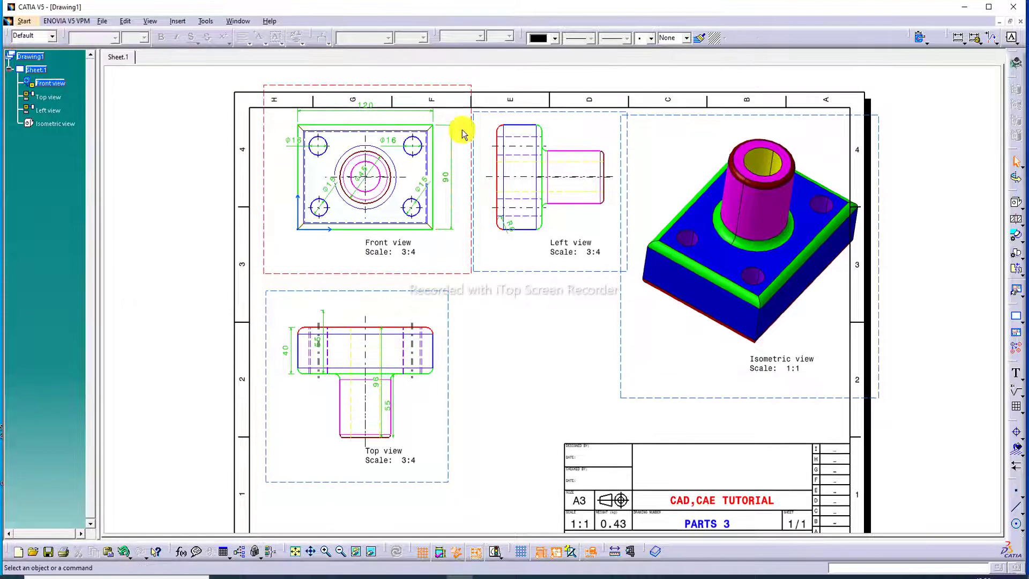
pyautogui.click(370, 113)
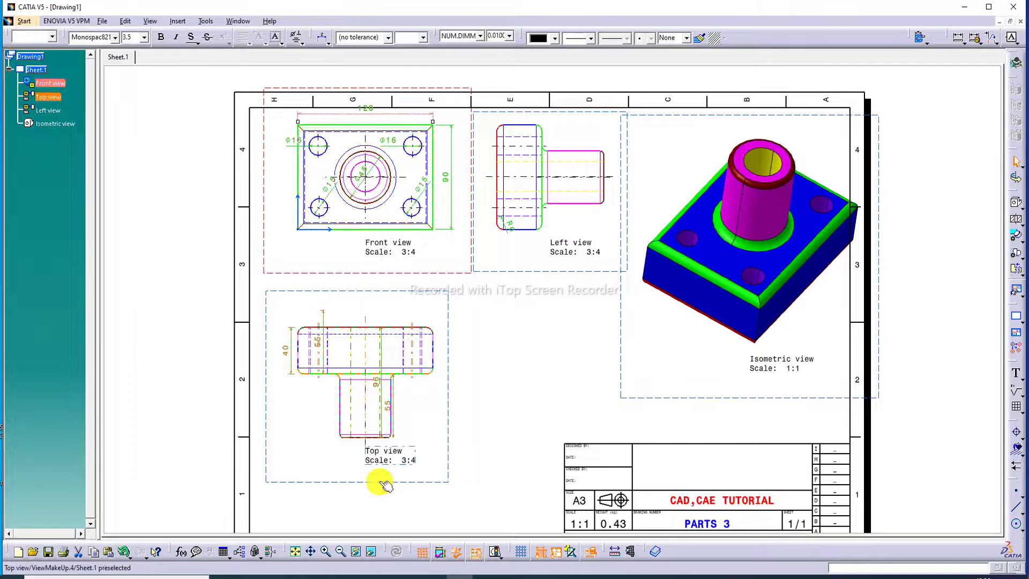
pyautogui.moveTo(383, 482); pyautogui.dragTo(379, 507)
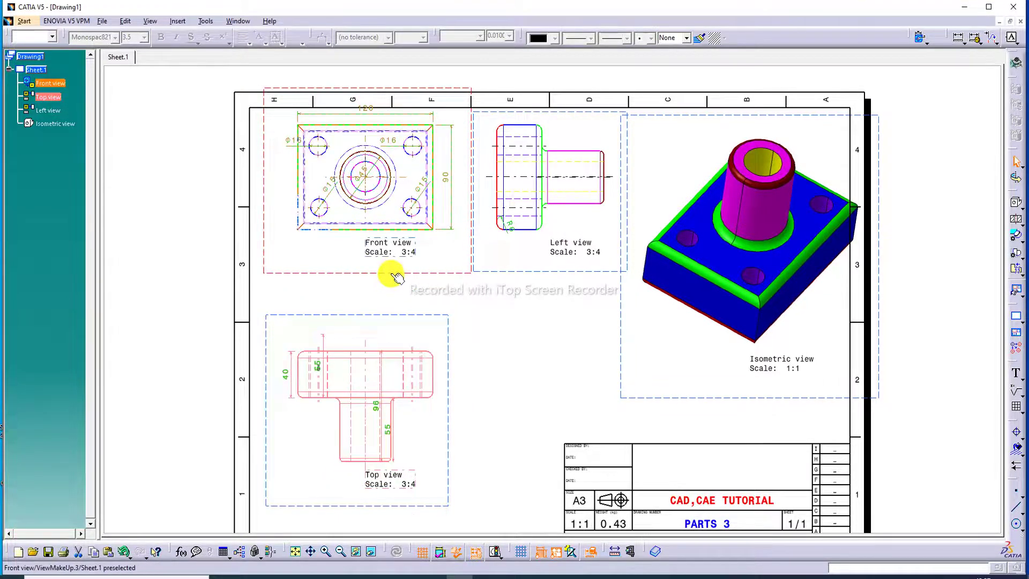
pyautogui.moveTo(393, 271); pyautogui.dragTo(456, 296)
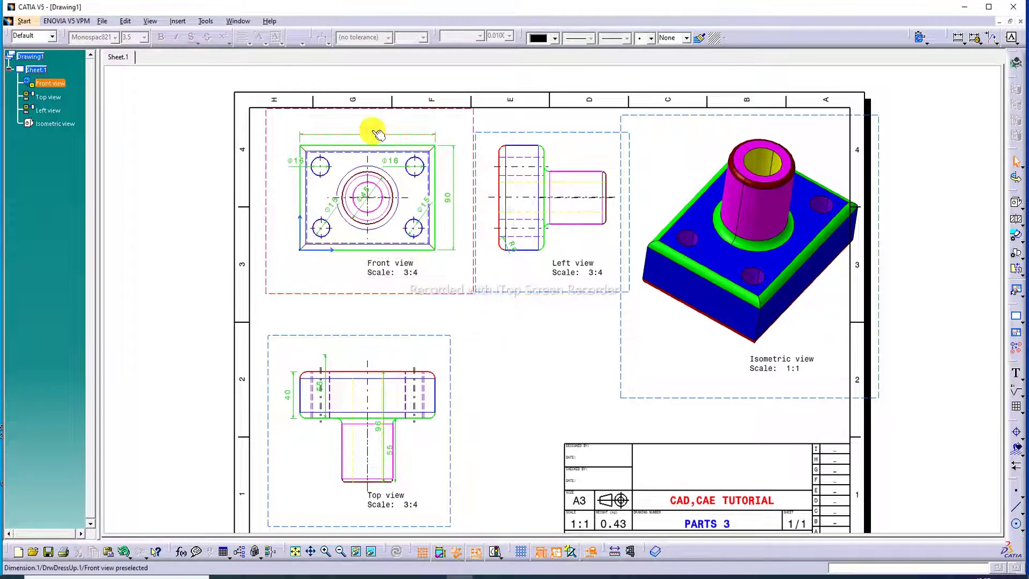
# Reposition the front view's four hole diameters, central boss diameter, width and height dimensions clear of the part outline
pyautogui.moveTo(299, 157); pyautogui.dragTo(289, 146)
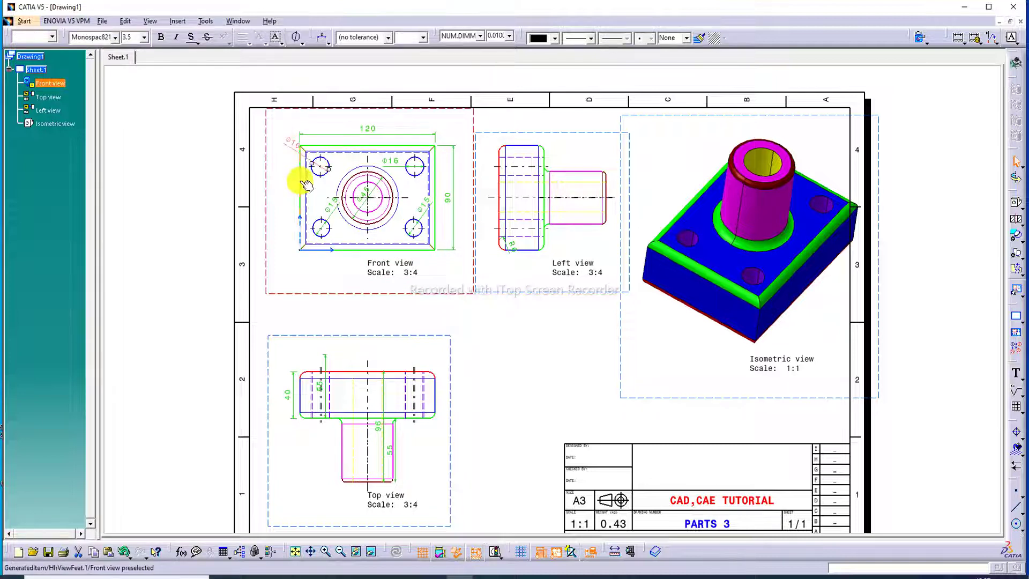
pyautogui.moveTo(337, 204); pyautogui.dragTo(281, 253)
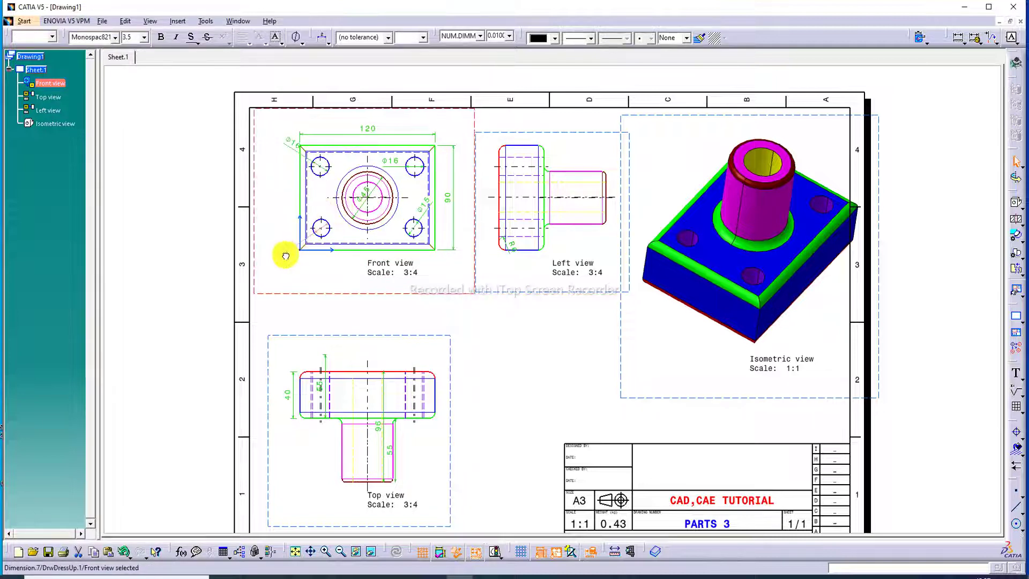
pyautogui.moveTo(364, 194); pyautogui.dragTo(345, 264)
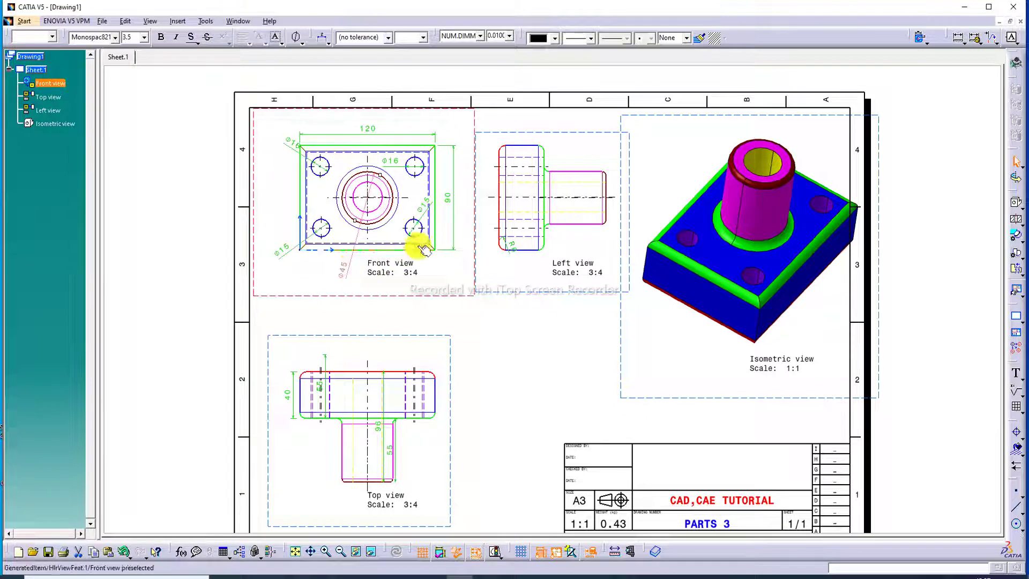
pyautogui.moveTo(432, 204); pyautogui.dragTo(457, 260)
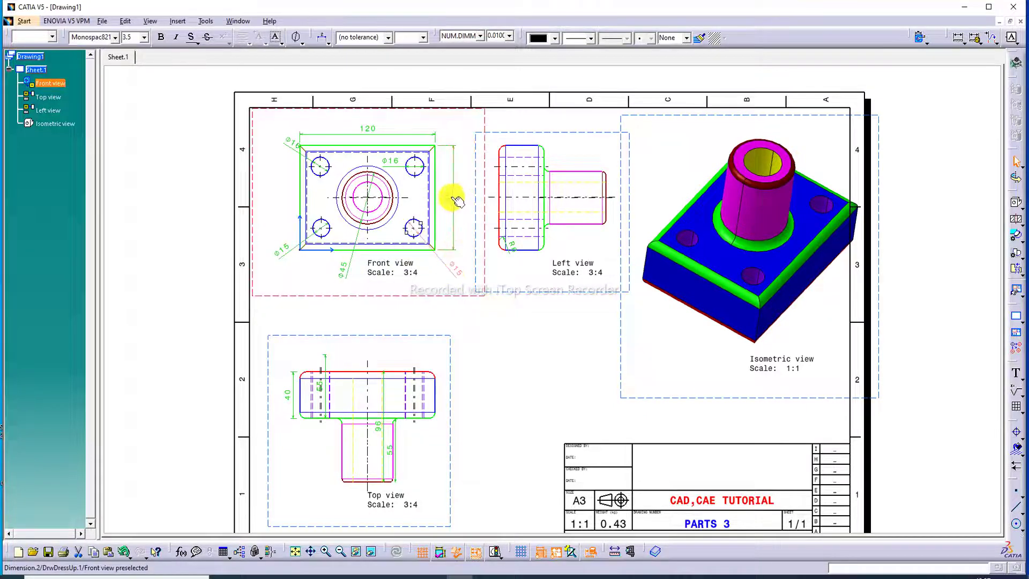
pyautogui.moveTo(455, 199); pyautogui.dragTo(460, 198)
pyautogui.moveTo(395, 158); pyautogui.dragTo(453, 132)
pyautogui.moveTo(370, 129); pyautogui.dragTo(367, 118)
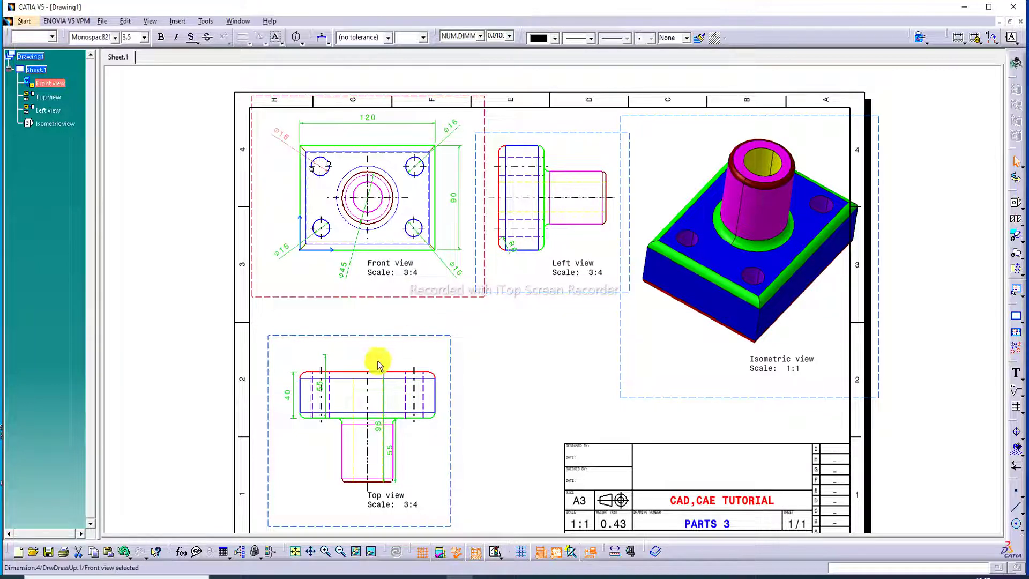
# Reposition the top view's height dimensions outside the part, with two on each side of the outline
pyautogui.moveTo(289, 394); pyautogui.dragTo(268, 386)
pyautogui.click(281, 395)
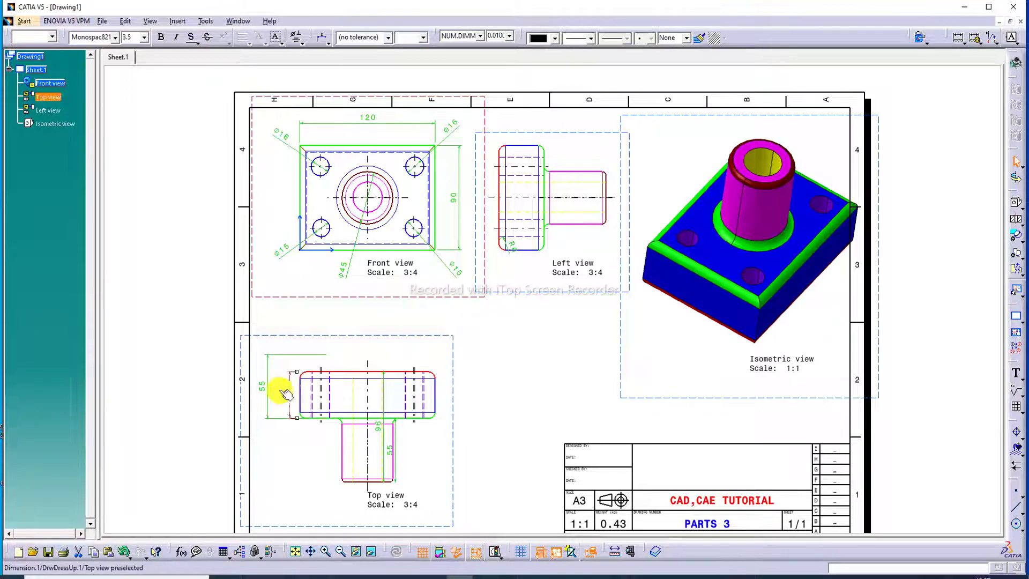
pyautogui.moveTo(379, 426); pyautogui.dragTo(460, 435)
pyautogui.moveTo(391, 451); pyautogui.dragTo(420, 450)
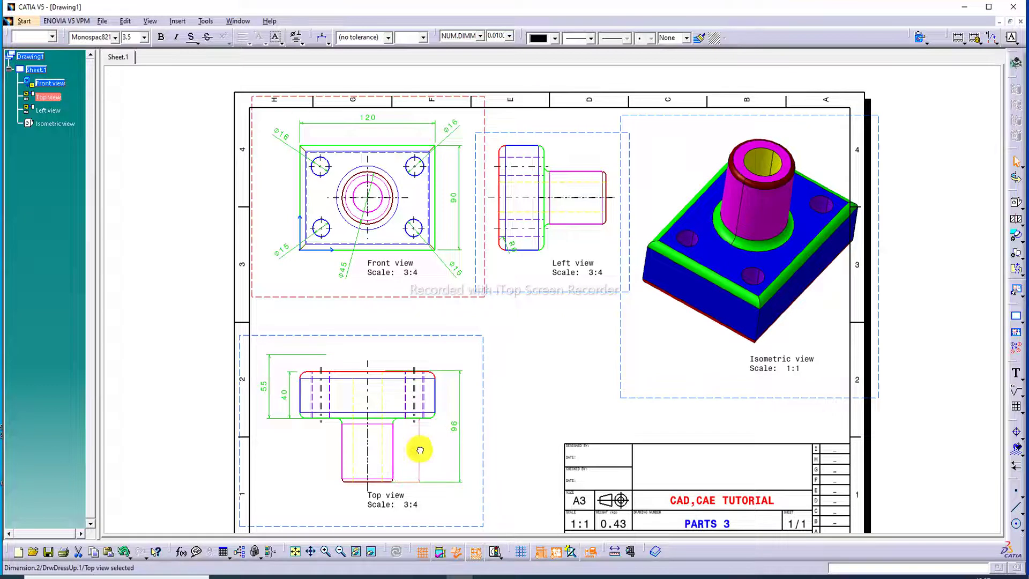
pyautogui.click(528, 389)
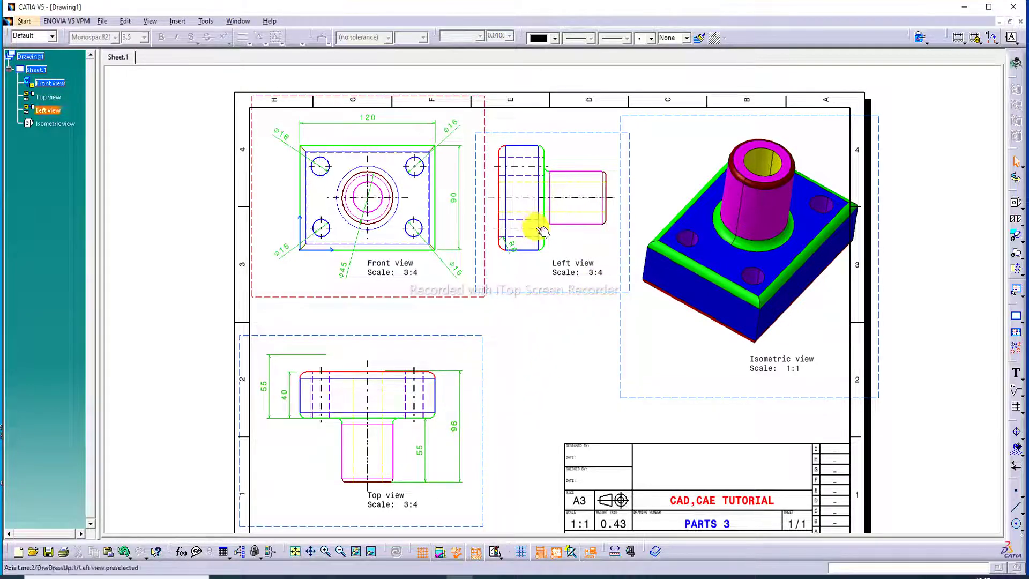
# Set all dimension text in the front, top and left views to 5.0 mm height and bold
pyautogui.click(374, 122)
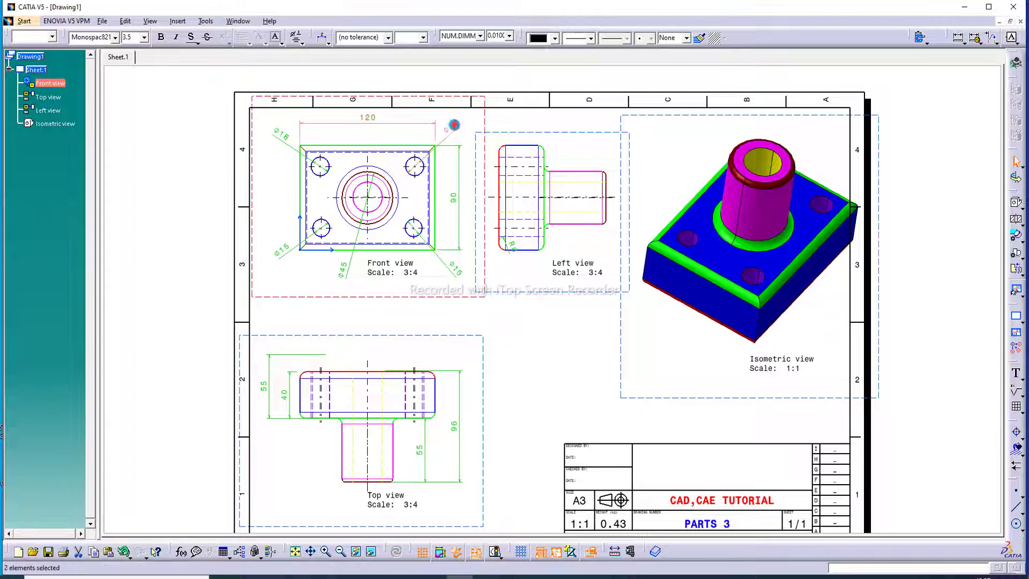
pyautogui.keyDown('ctrl'); pyautogui.click(458, 267); pyautogui.keyUp('ctrl')
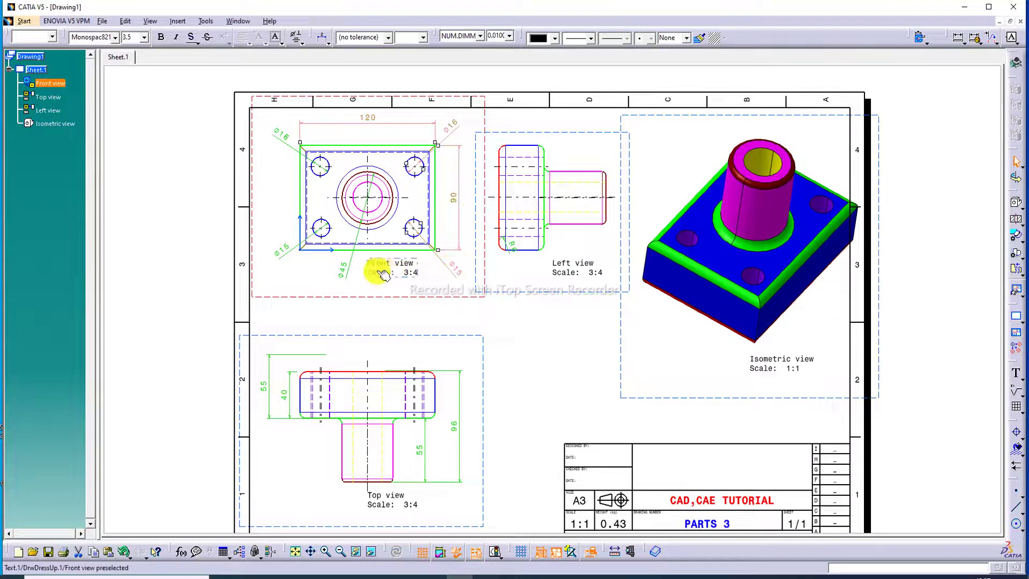
pyautogui.keyDown('ctrl'); pyautogui.click(341, 271); pyautogui.keyUp('ctrl')
pyautogui.keyDown('ctrl'); pyautogui.click(281, 248); pyautogui.keyUp('ctrl')
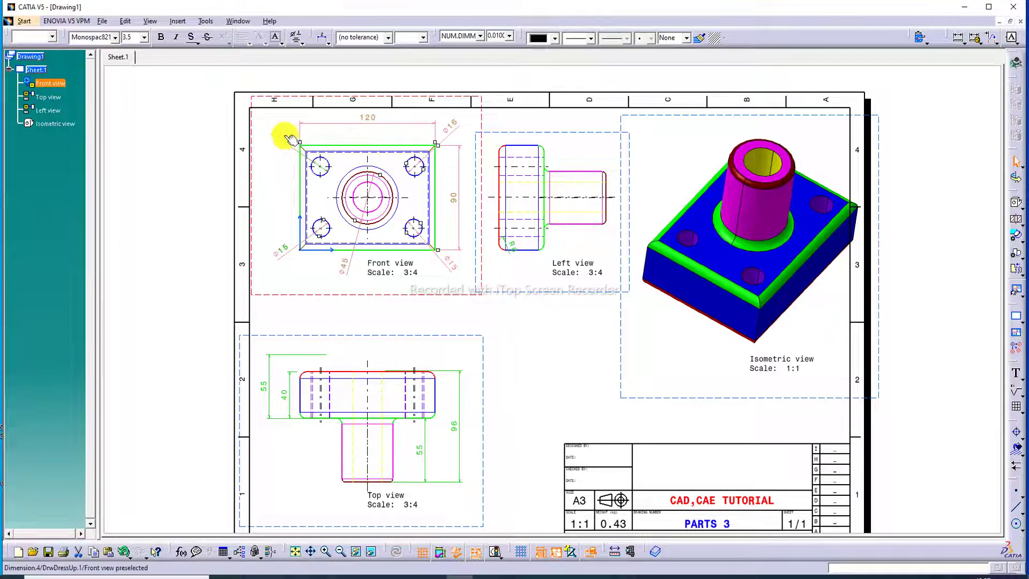
pyautogui.keyDown('ctrl'); pyautogui.click(288, 398); pyautogui.keyUp('ctrl')
pyautogui.keyDown('ctrl'); pyautogui.click(420, 449); pyautogui.keyUp('ctrl')
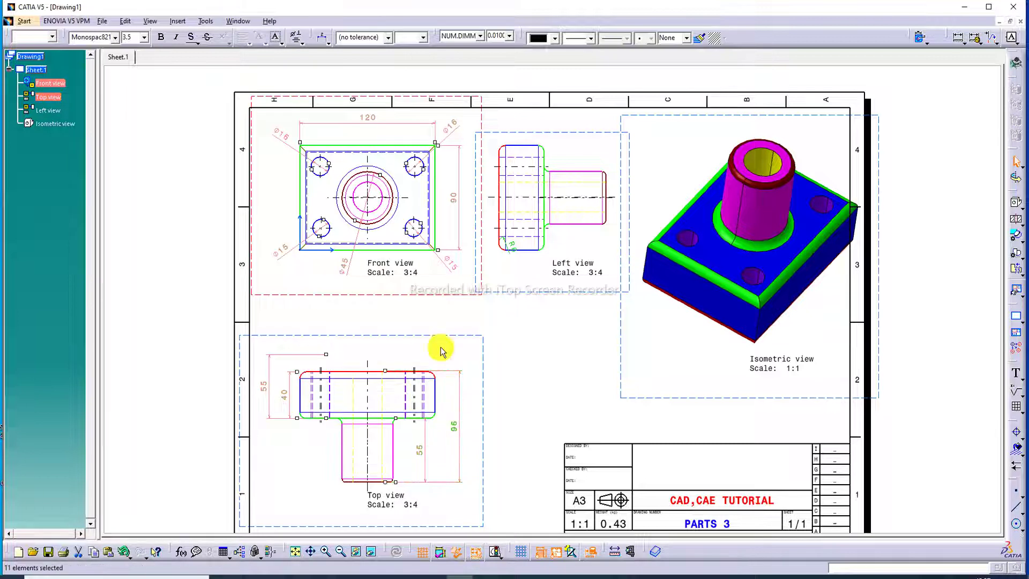
pyautogui.keyDown('ctrl'); pyautogui.click(513, 246); pyautogui.keyUp('ctrl')
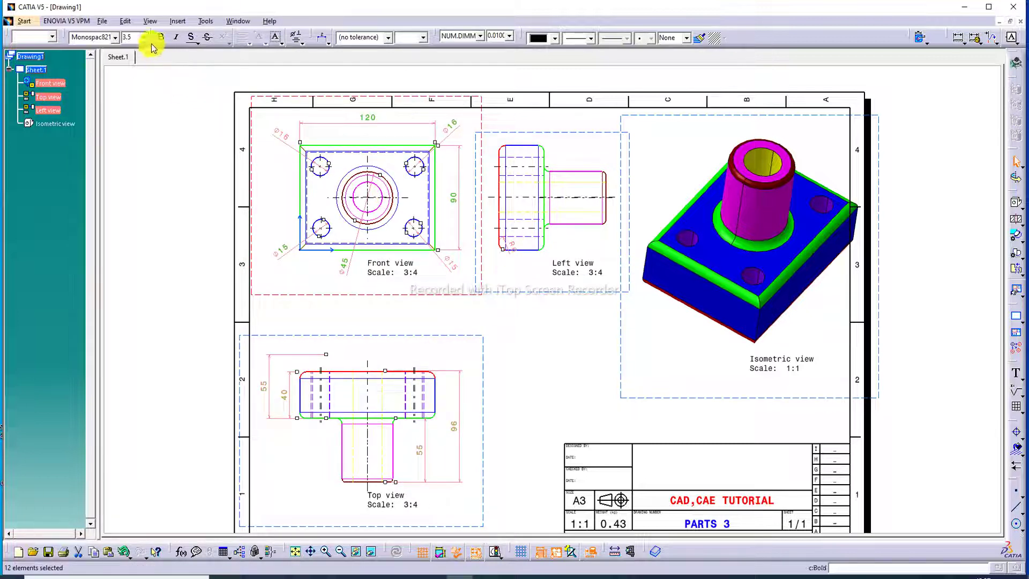
pyautogui.click(138, 71)
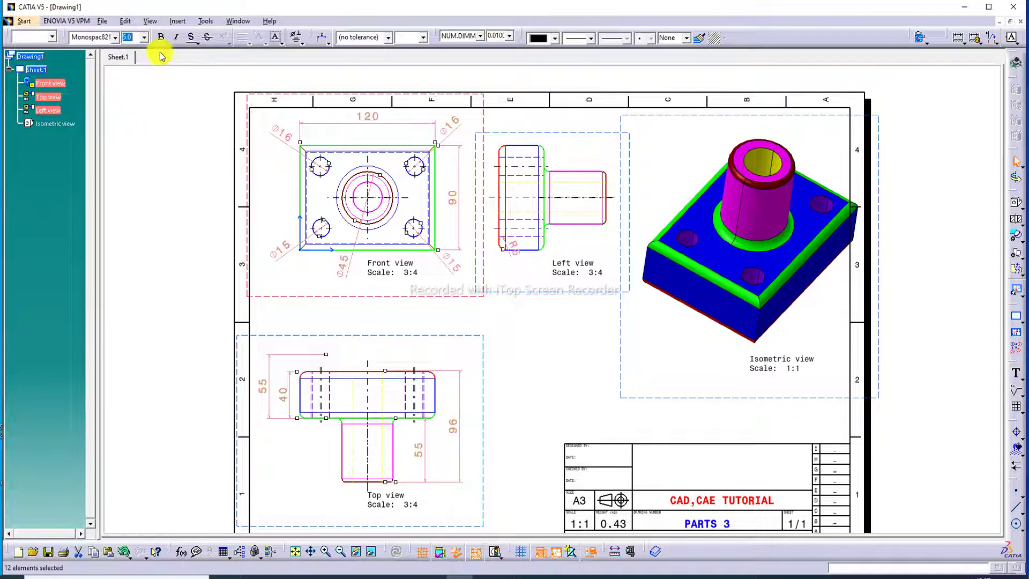
pyautogui.click(161, 39)
pyautogui.click(555, 352)
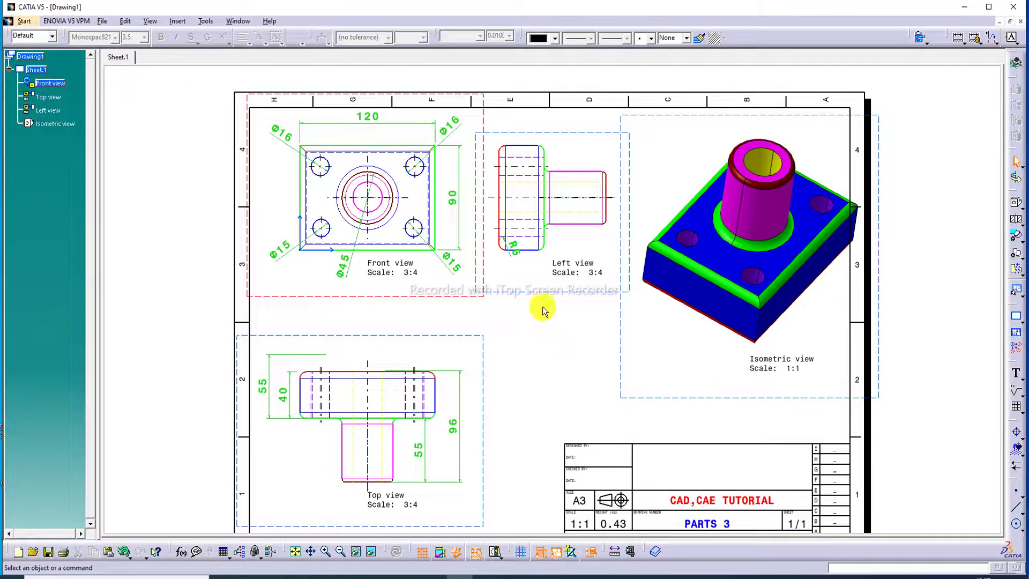
# Move the left view's radius dimension below the part outline and the front view's central boss diameter dimension farther out below the plate
pyautogui.moveTo(520, 256); pyautogui.dragTo(501, 274)
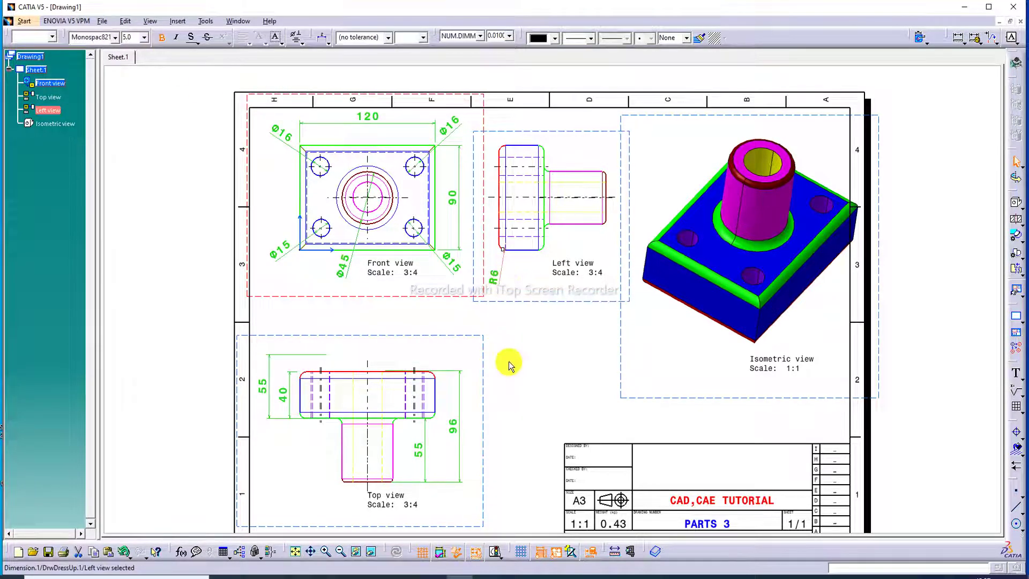
pyautogui.click(410, 111)
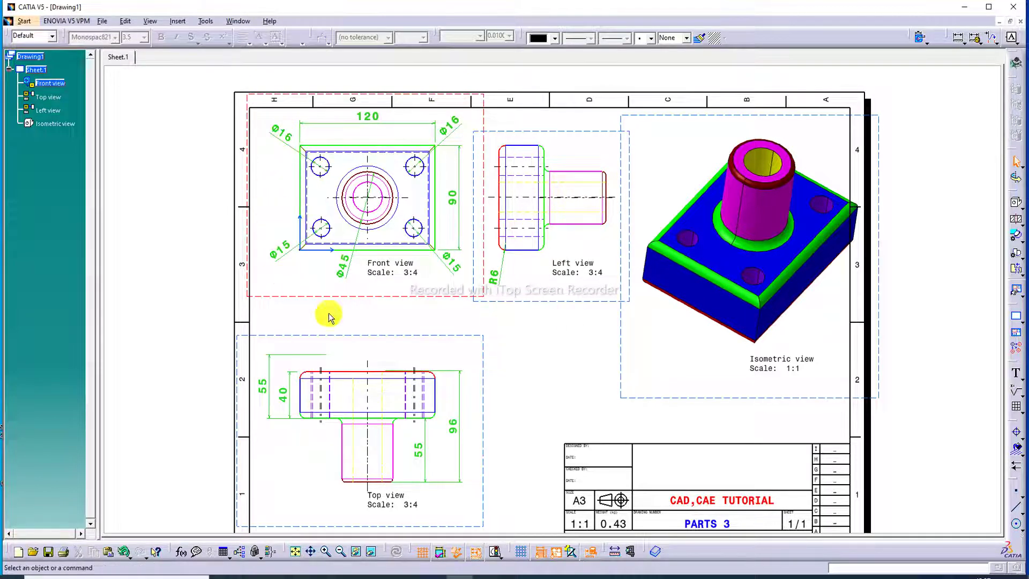
pyautogui.click(347, 263)
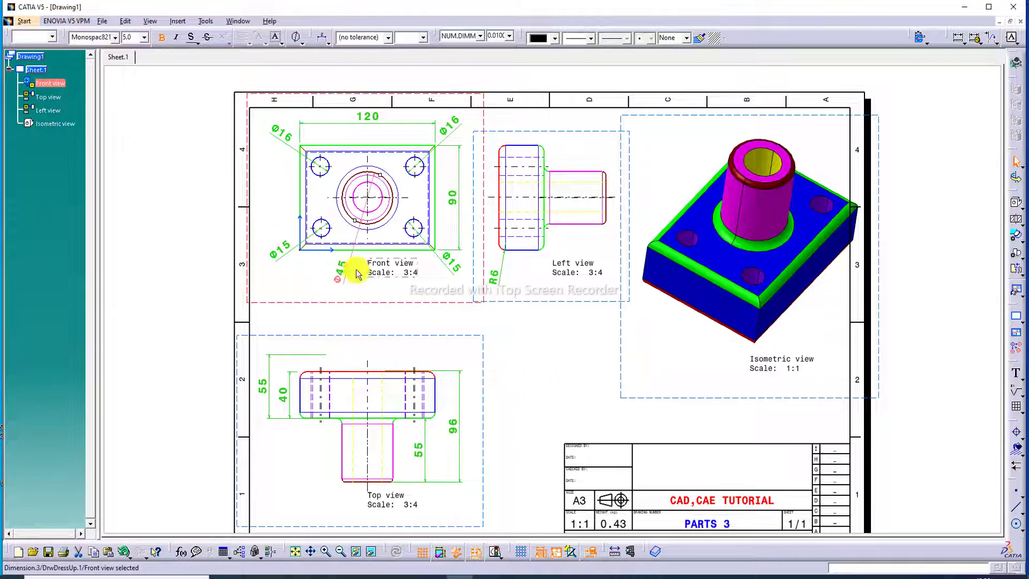
pyautogui.moveTo(341, 277); pyautogui.dragTo(333, 285)
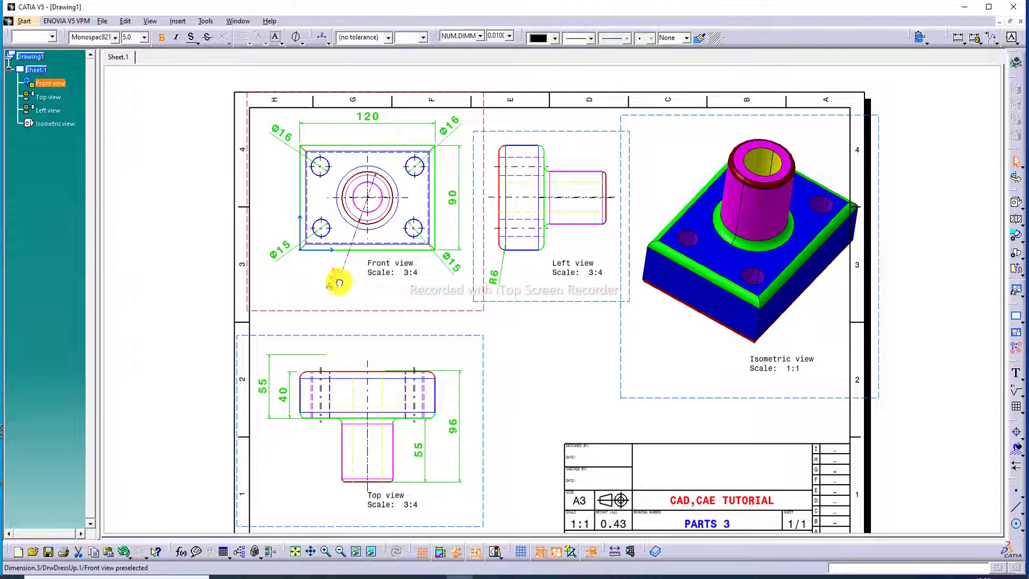
pyautogui.click(448, 263)
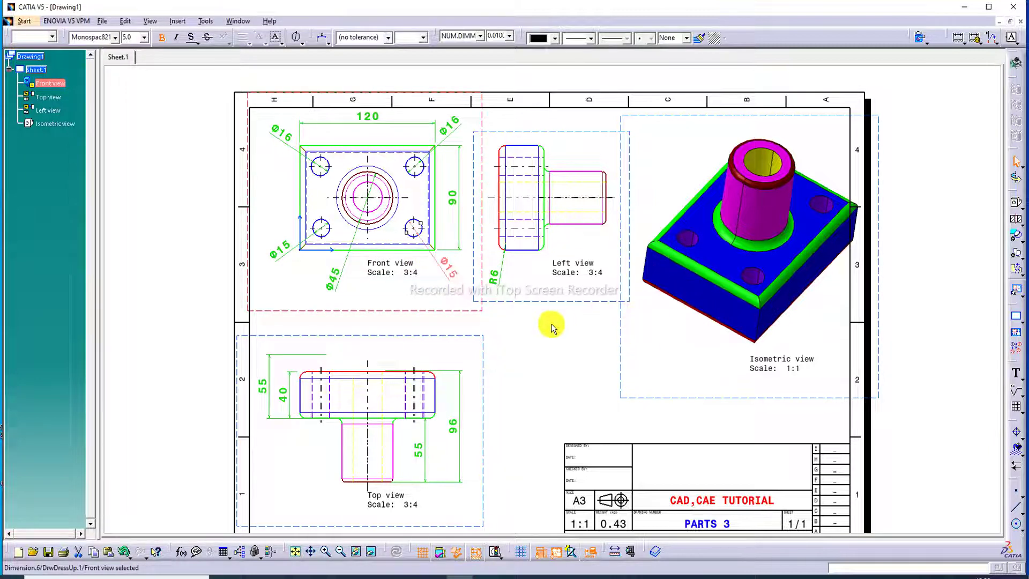
# Reposition the isometric, left, front and top view labels lower and more centrally beneath their views
pyautogui.scroll(-1, 804, 336)
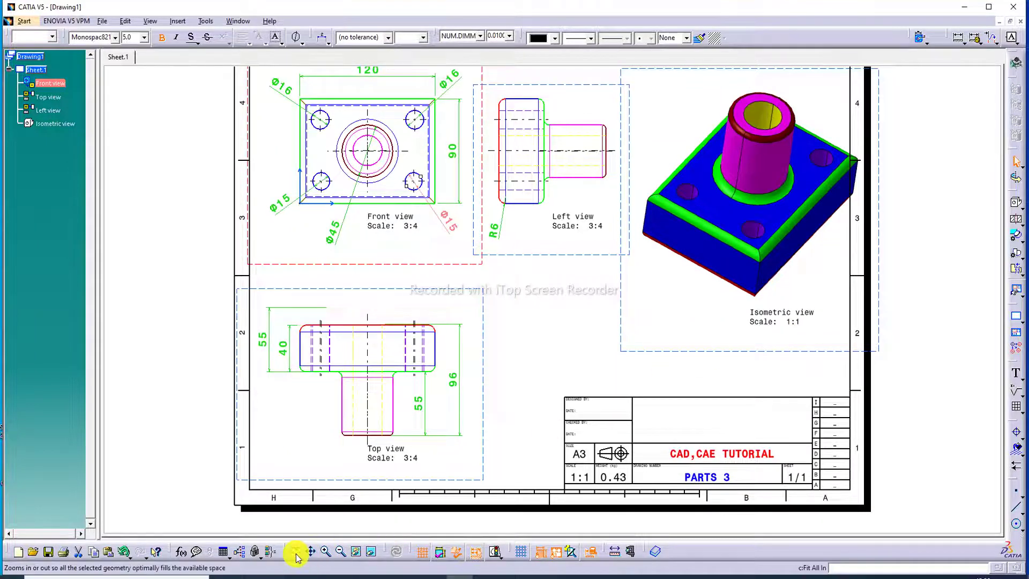
pyautogui.scroll(1, 787, 251)
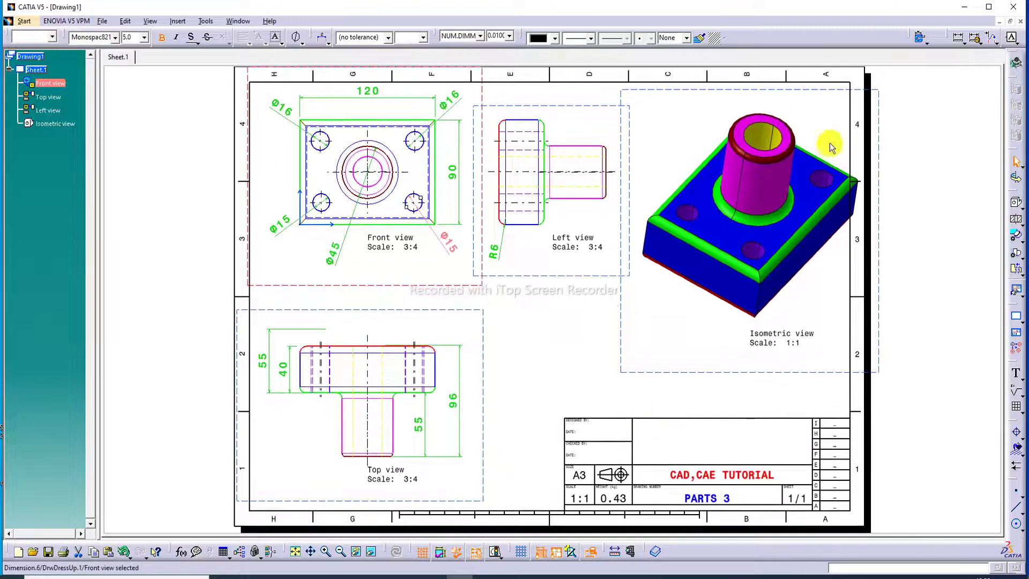
pyautogui.moveTo(789, 339); pyautogui.dragTo(740, 357)
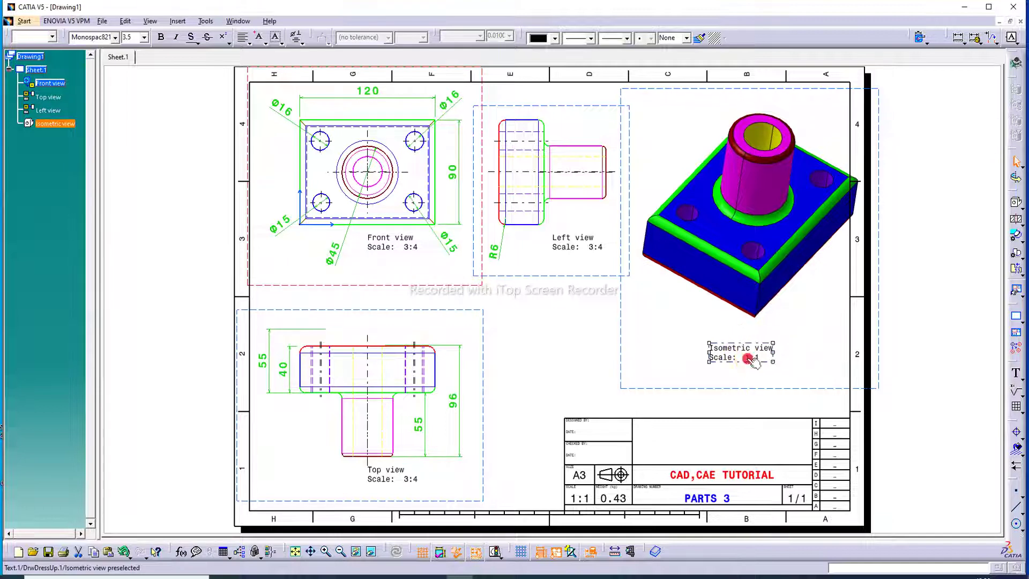
pyautogui.moveTo(566, 245); pyautogui.dragTo(539, 264)
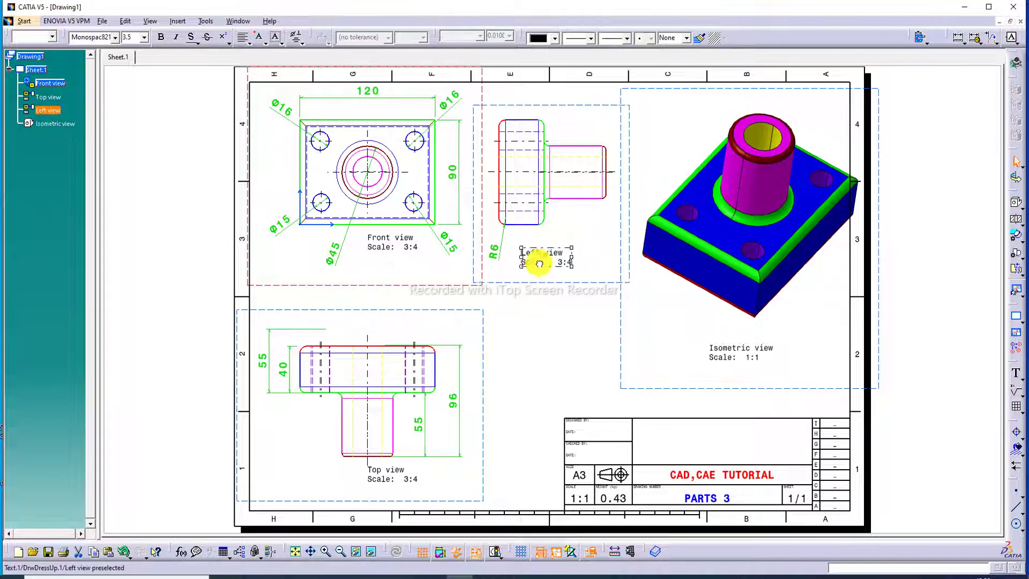
pyautogui.moveTo(401, 250); pyautogui.dragTo(392, 265)
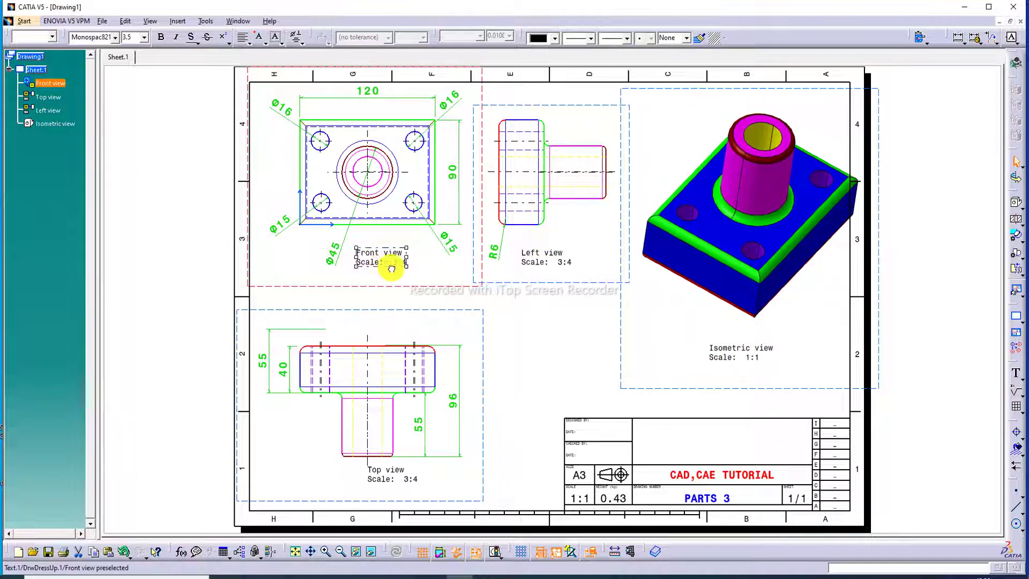
pyautogui.moveTo(390, 486); pyautogui.dragTo(367, 495)
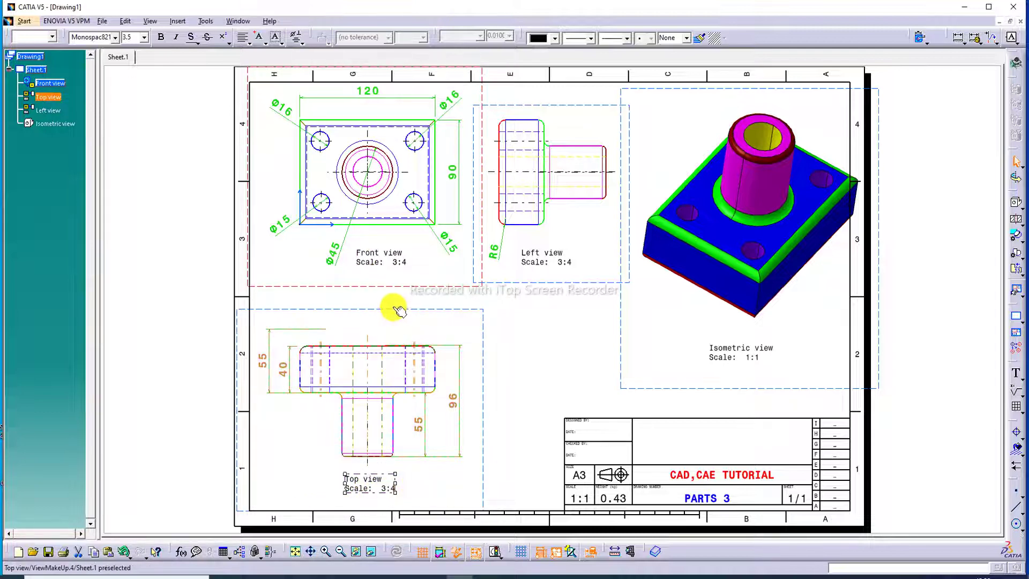
# Move the top view slightly higher on the sheet, together with its label
pyautogui.moveTo(395, 304); pyautogui.dragTo(395, 296)
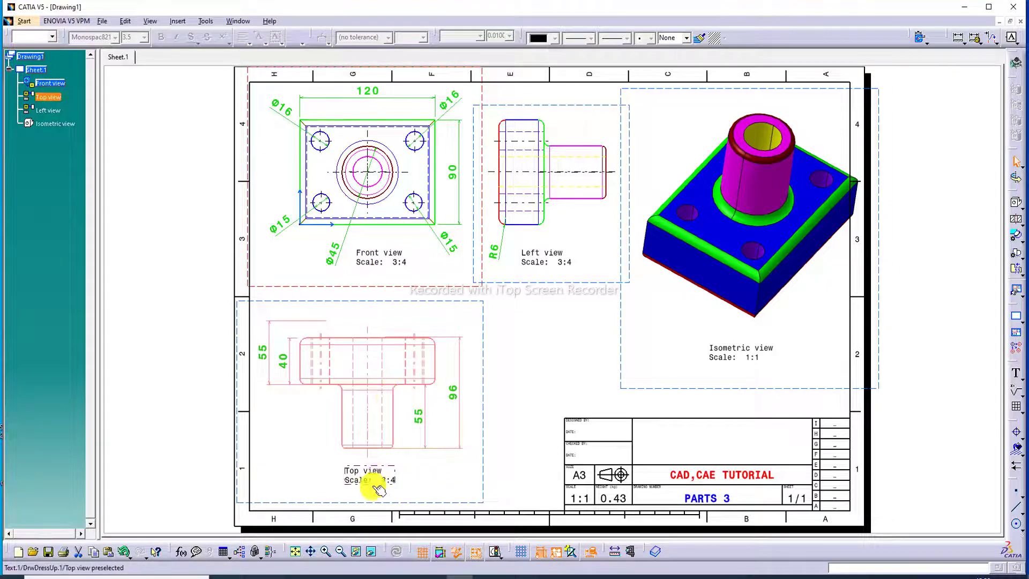
pyautogui.click(375, 487)
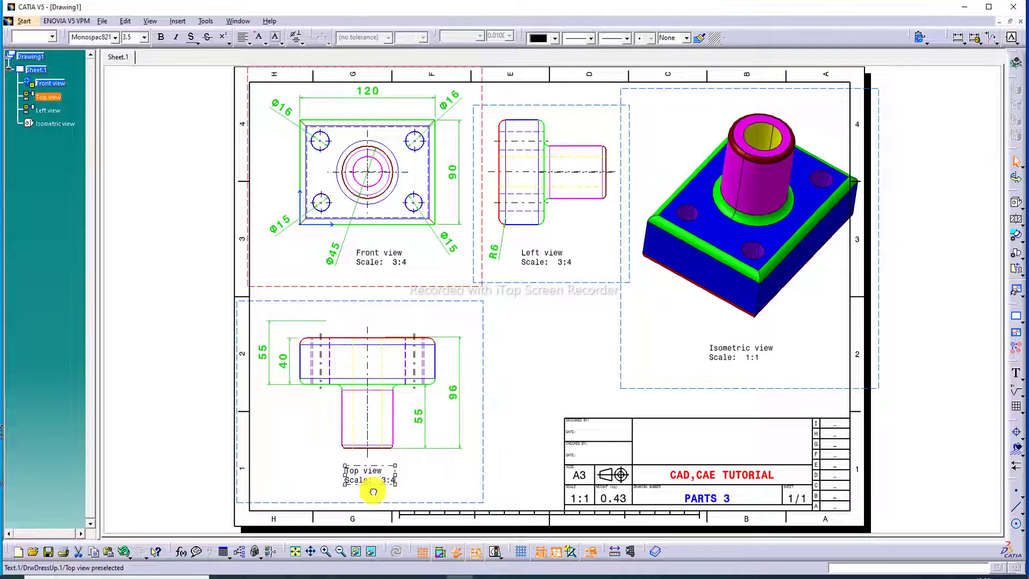
pyautogui.click(528, 372)
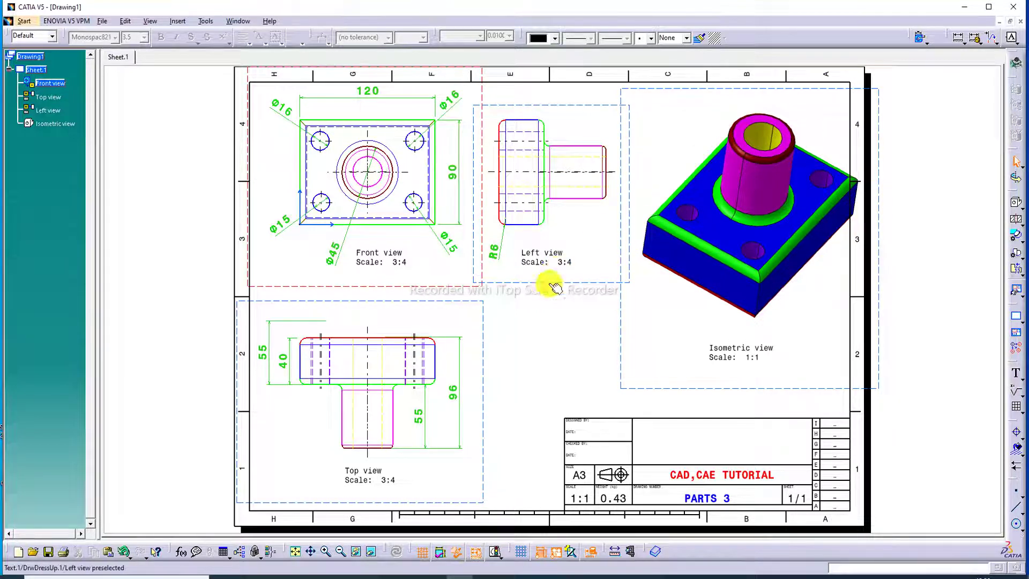
# Format the front view label as bold red text with a 5.0 mm height
pyautogui.doubleClick(382, 254)
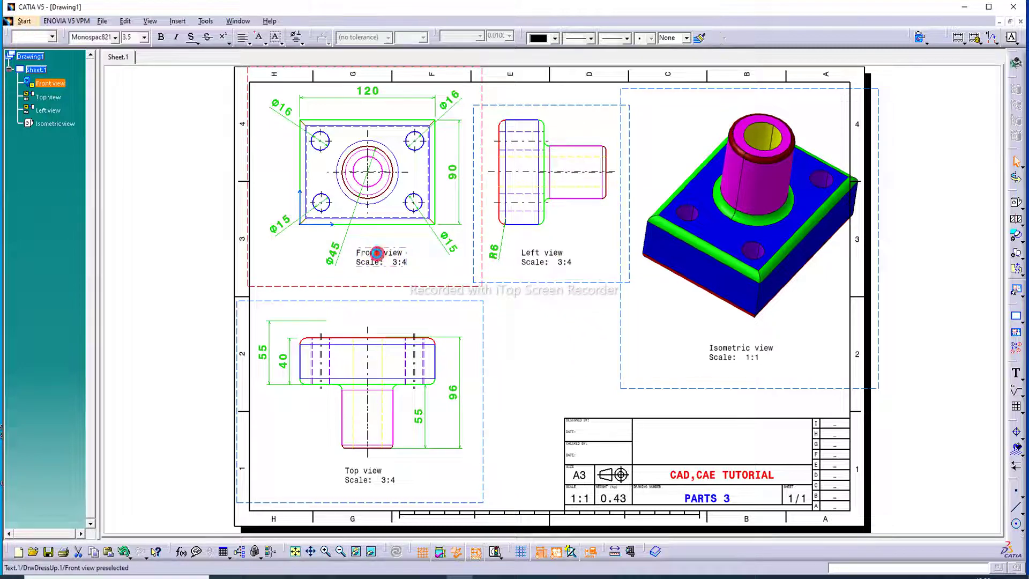
pyautogui.click(162, 38)
pyautogui.click(144, 37)
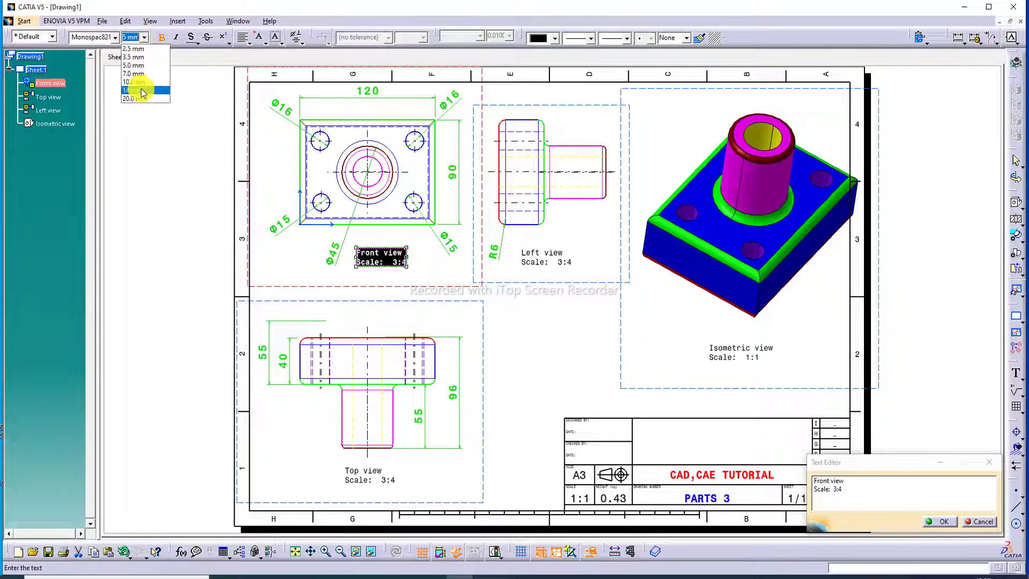
pyautogui.click(144, 75)
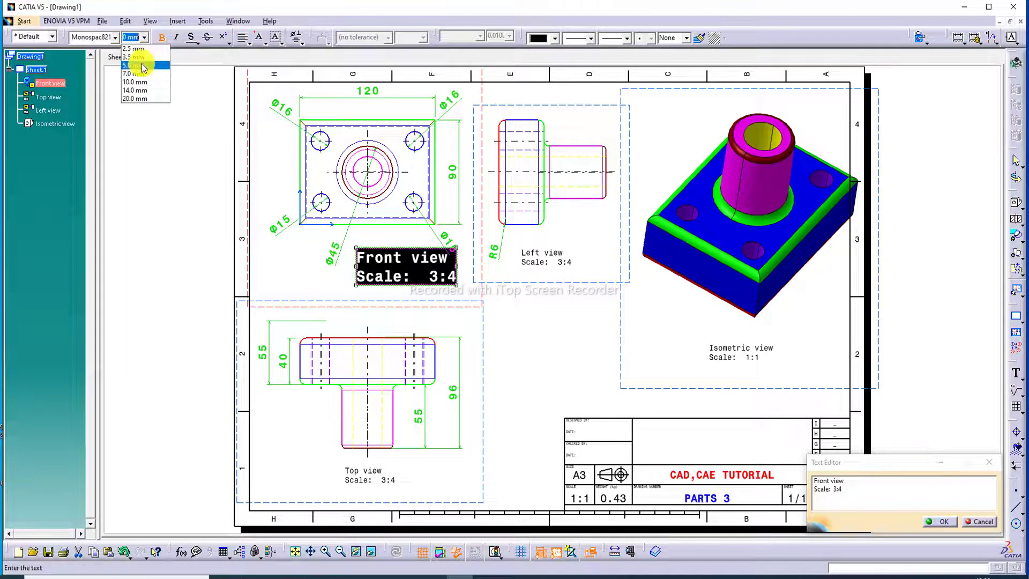
pyautogui.click(138, 62)
pyautogui.click(556, 38)
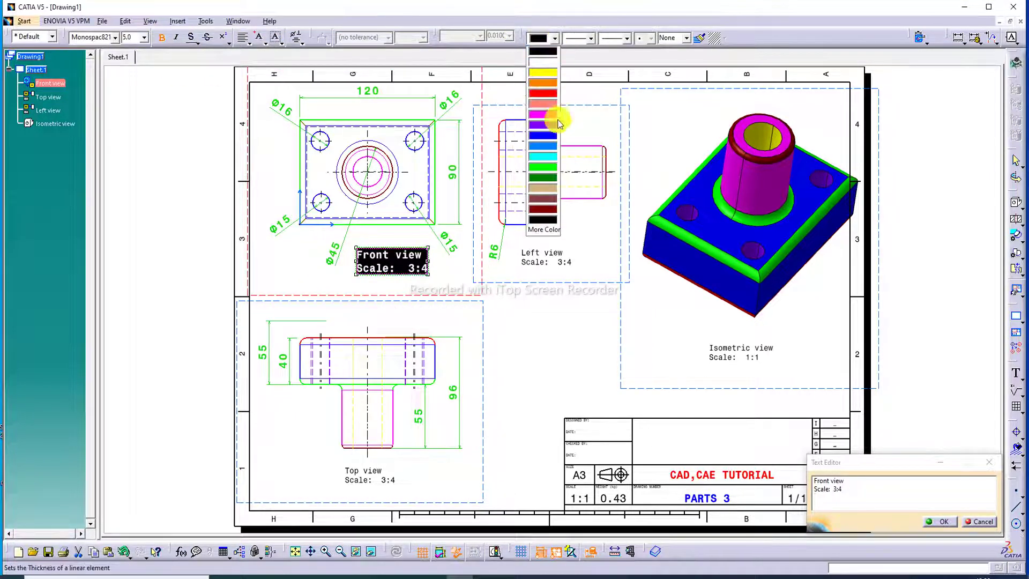
pyautogui.click(547, 93)
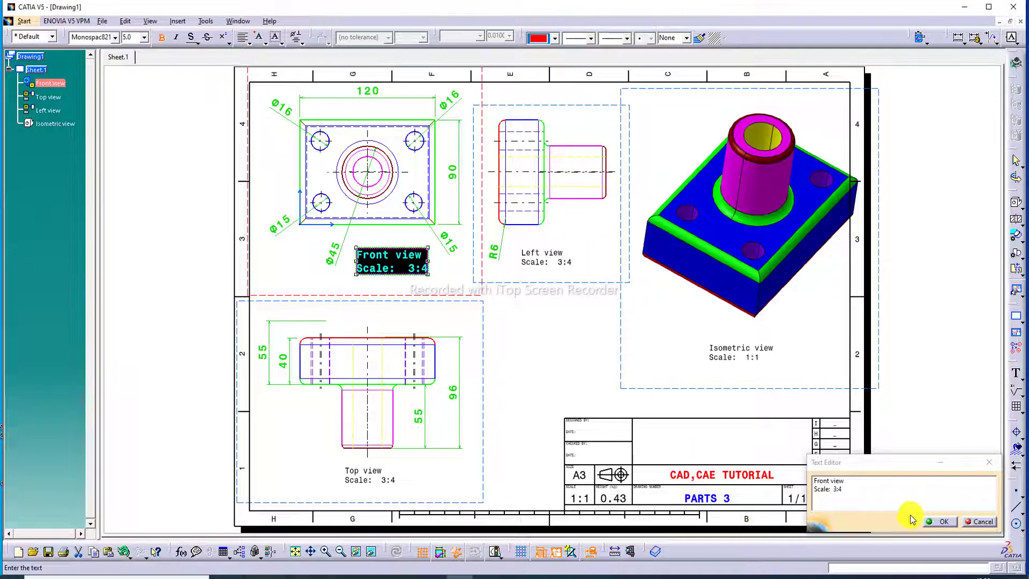
pyautogui.click(944, 525)
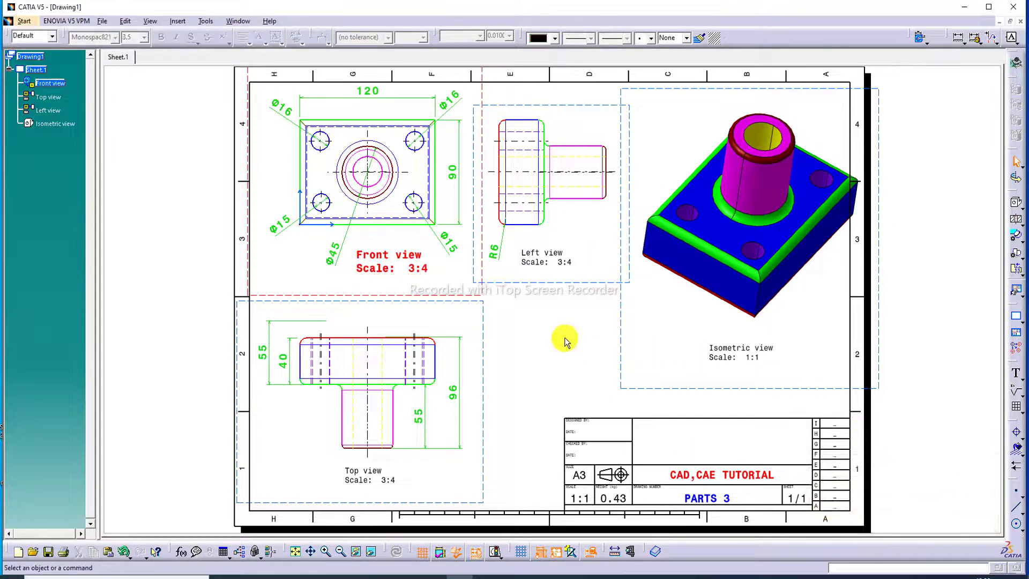
# Move the front view label slightly lower and centre it beneath the front view
pyautogui.click(424, 281)
pyautogui.moveTo(403, 275); pyautogui.dragTo(393, 288)
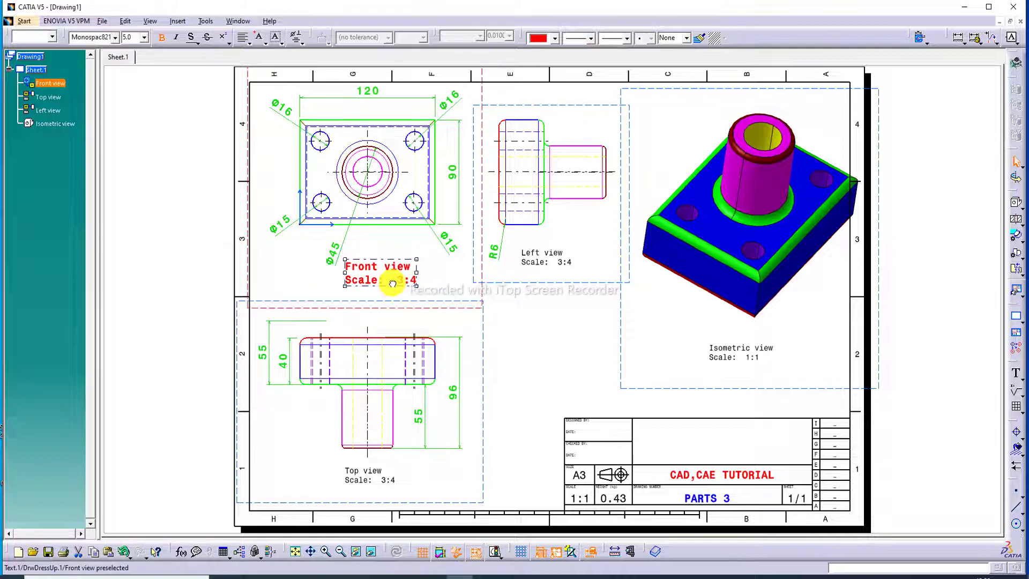
pyautogui.click(569, 334)
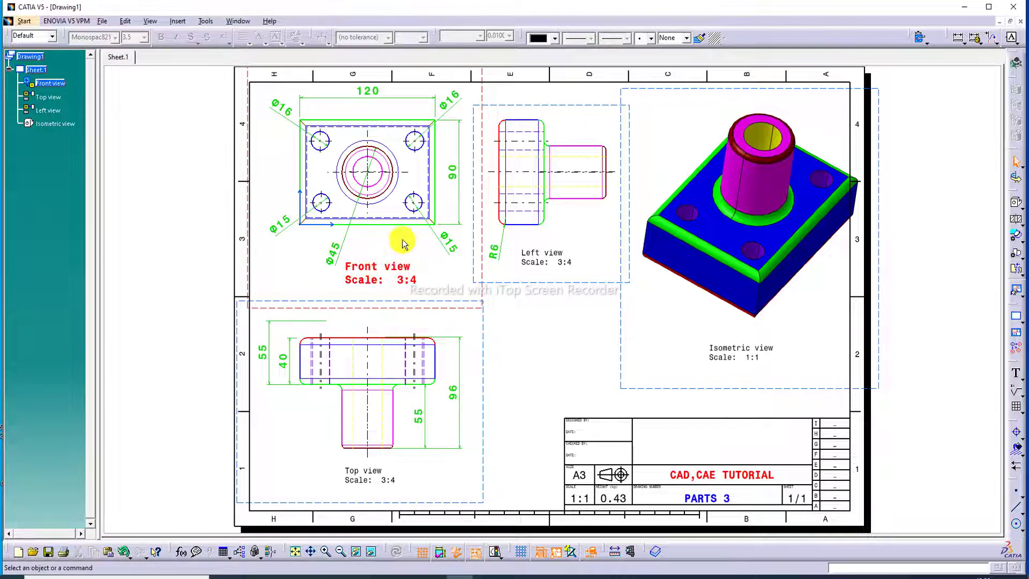
# Copy the left view label's text format onto the front view label
pyautogui.doubleClick(398, 277)
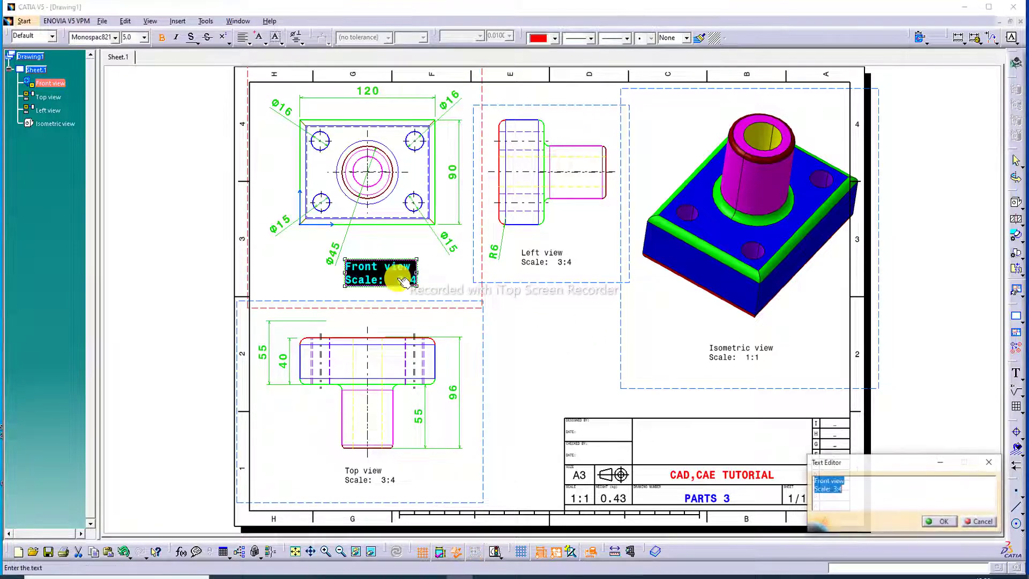
pyautogui.click(700, 41)
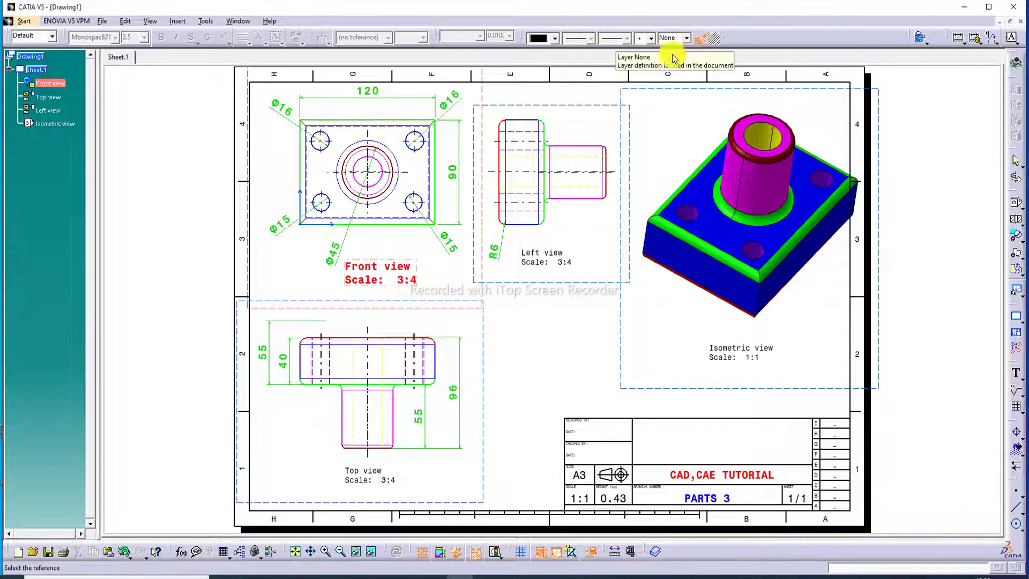
pyautogui.click(553, 262)
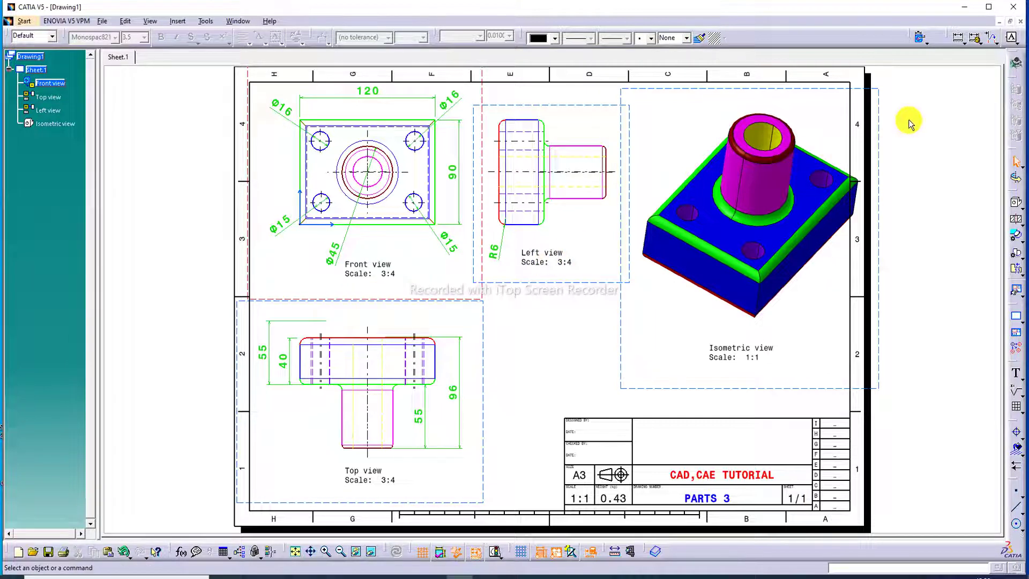
pyautogui.click(555, 261)
pyautogui.doubleClick(547, 258)
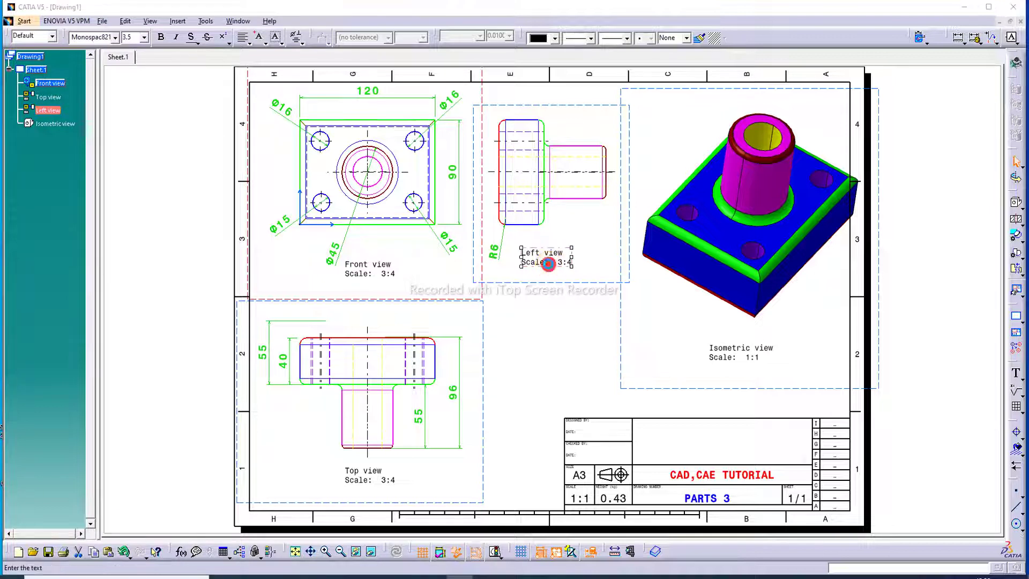
pyautogui.click(700, 37)
pyautogui.click(699, 37)
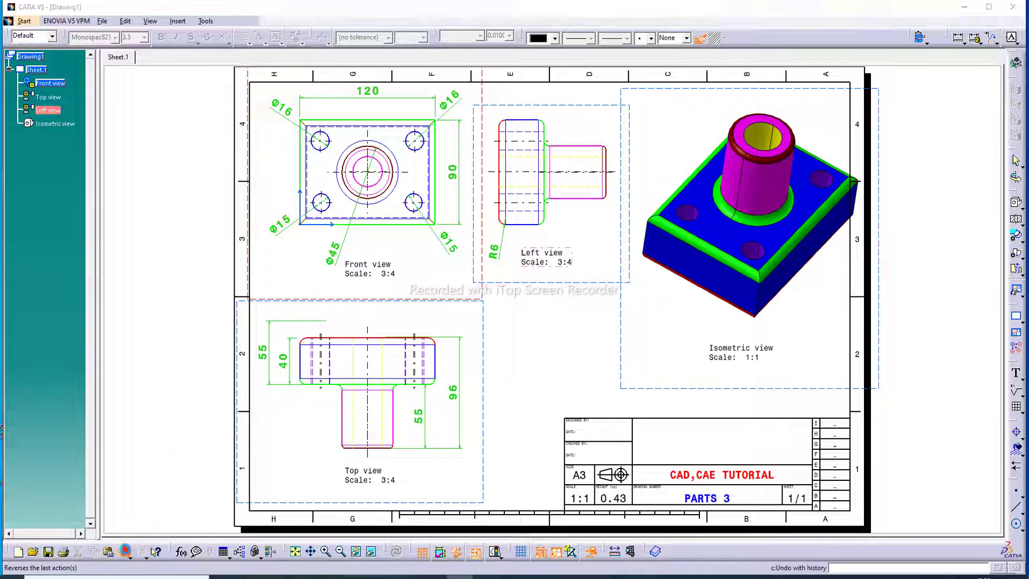
pyautogui.click(129, 548)
pyautogui.click(213, 448)
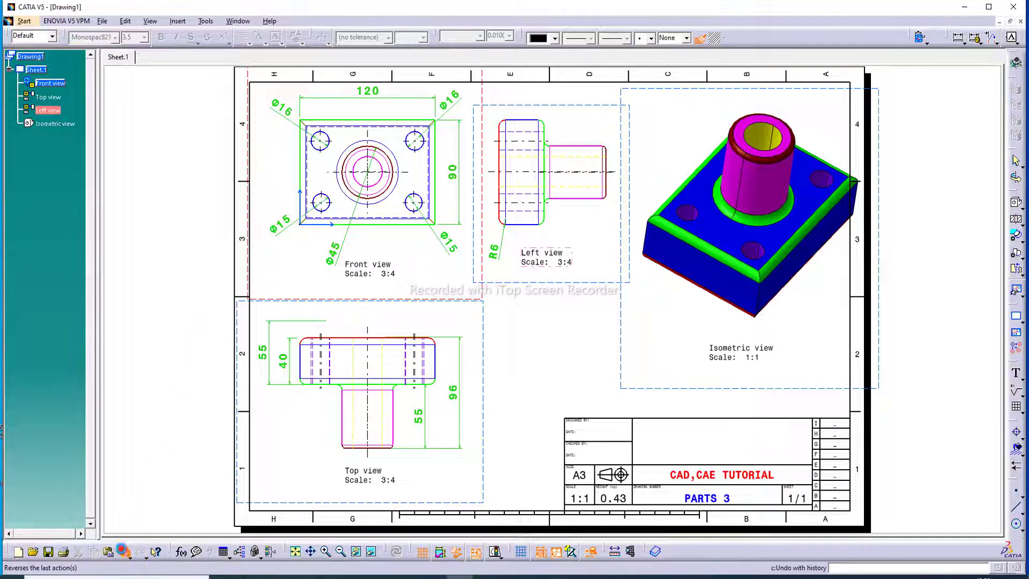
pyautogui.click(126, 550)
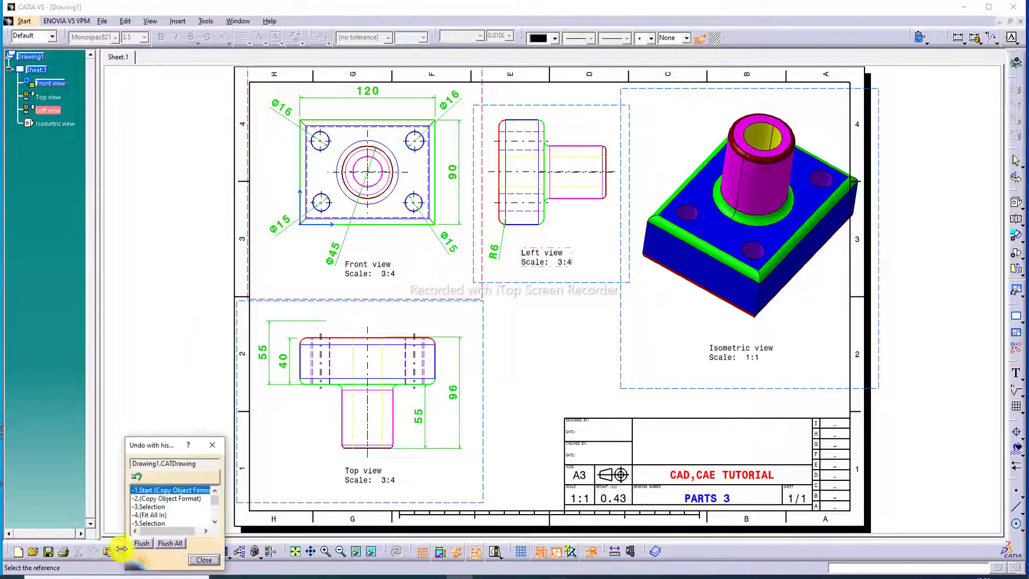
pyautogui.click(212, 445)
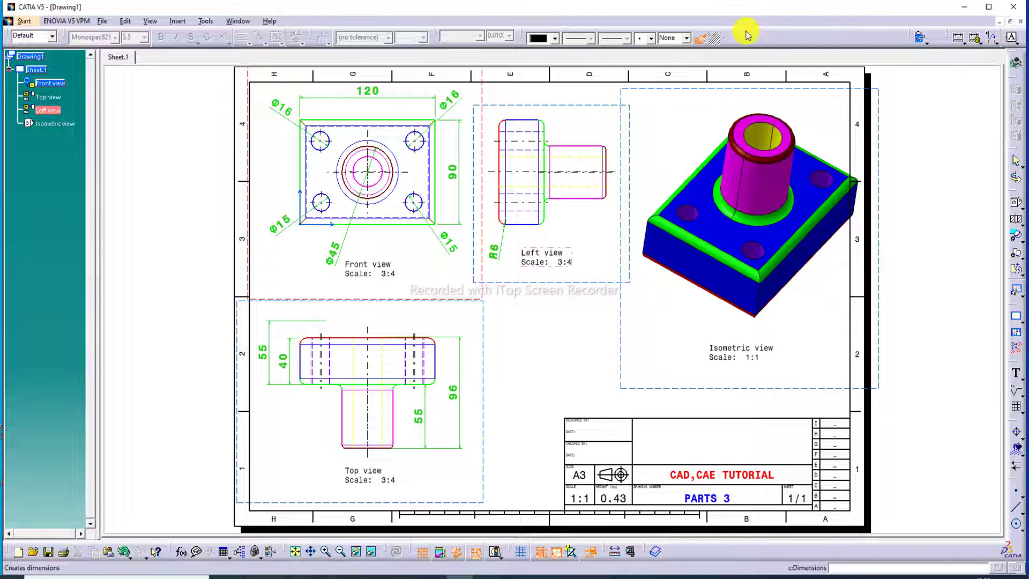
# Move the dimensioning toolbar fully into view and detach its set of dimension tools beside the sheet
pyautogui.click(766, 37)
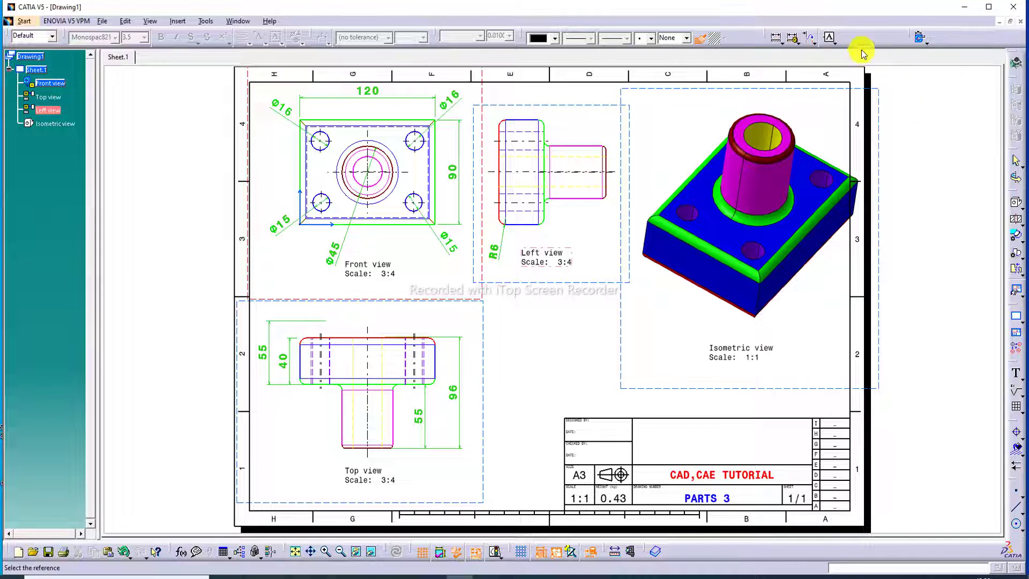
pyautogui.click(784, 43)
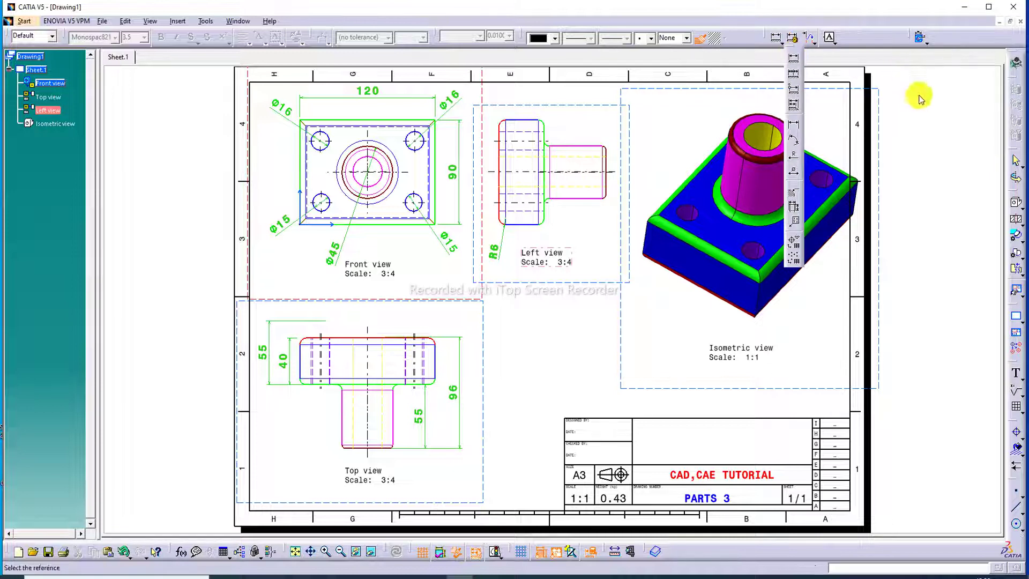
pyautogui.moveTo(792, 50); pyautogui.dragTo(936, 99)
# Dimension the cylinder's outer diameter in the left view, placing the dimension beyond its free end
pyautogui.click(937, 102)
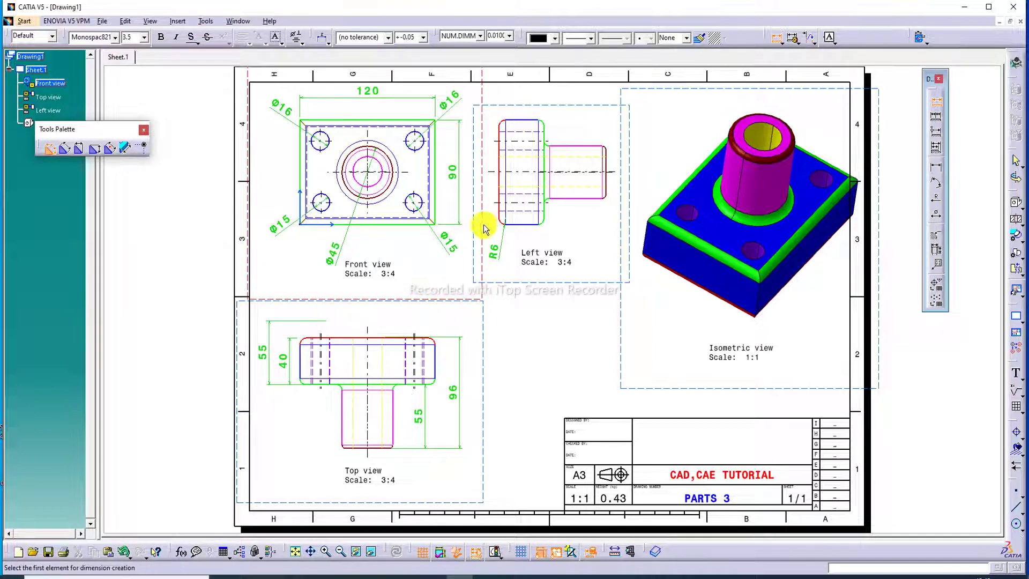
pyautogui.click(577, 145)
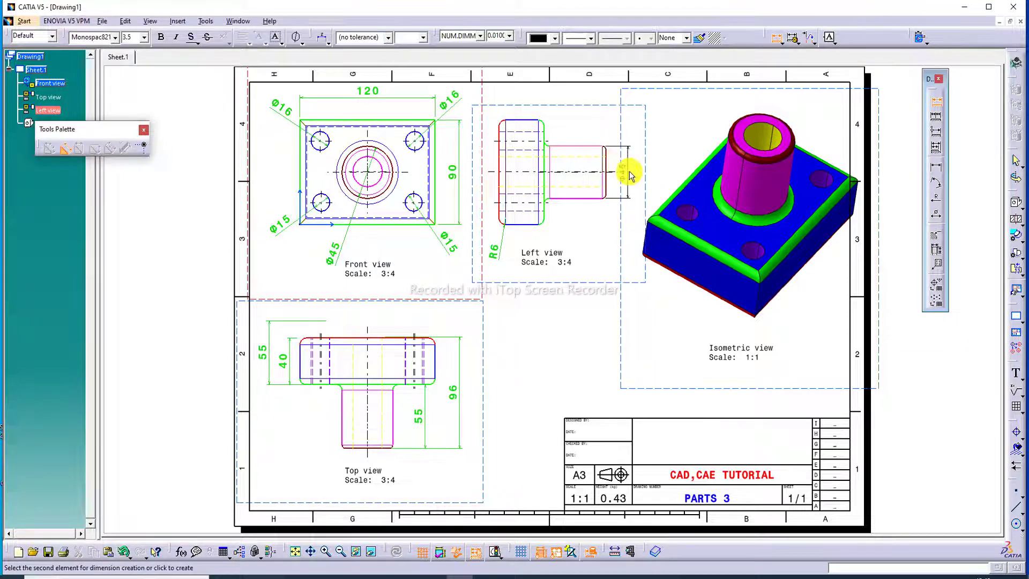
pyautogui.click(630, 169)
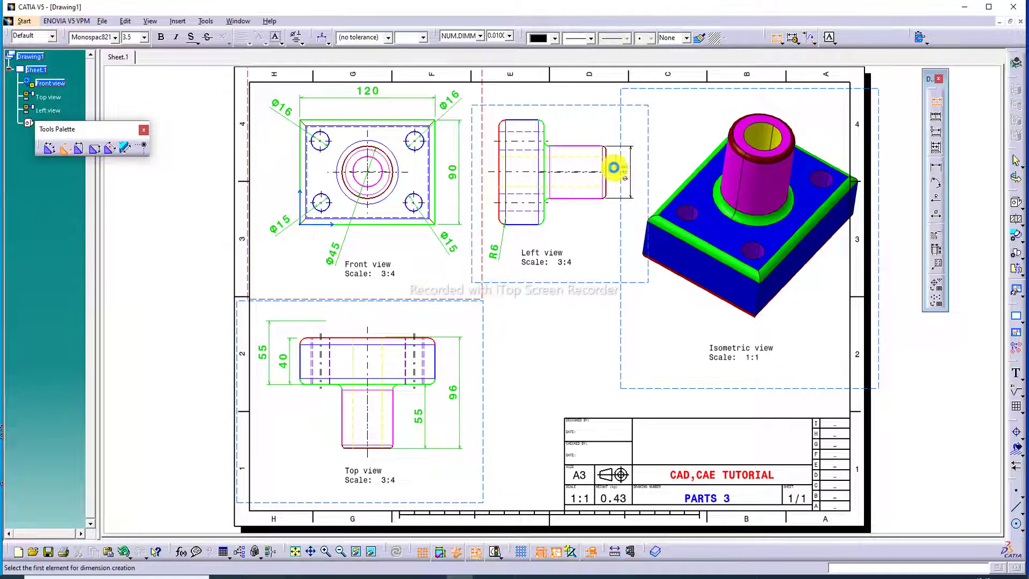
pyautogui.click(583, 147)
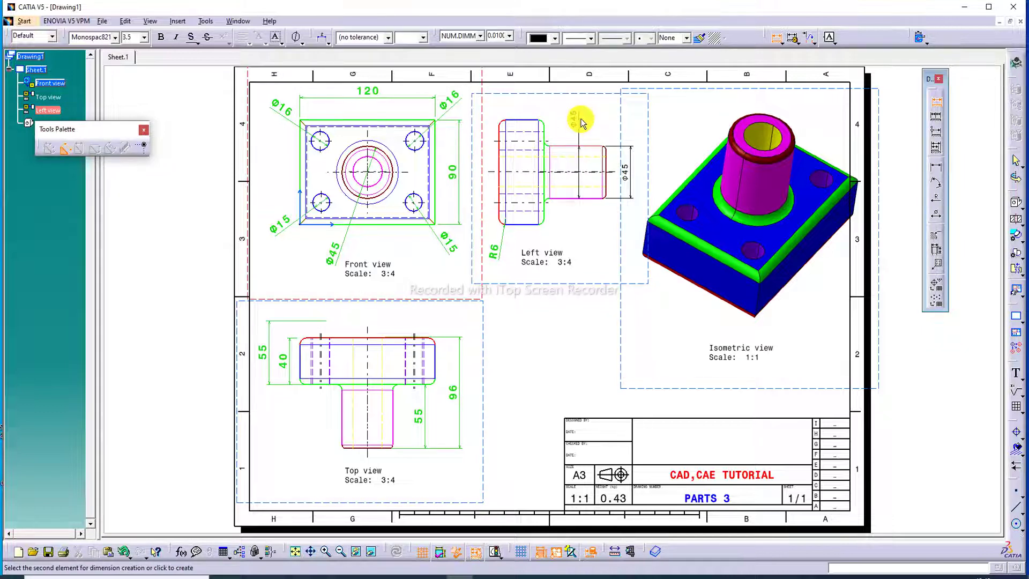
pyautogui.click(583, 149)
pyautogui.press('Escape')
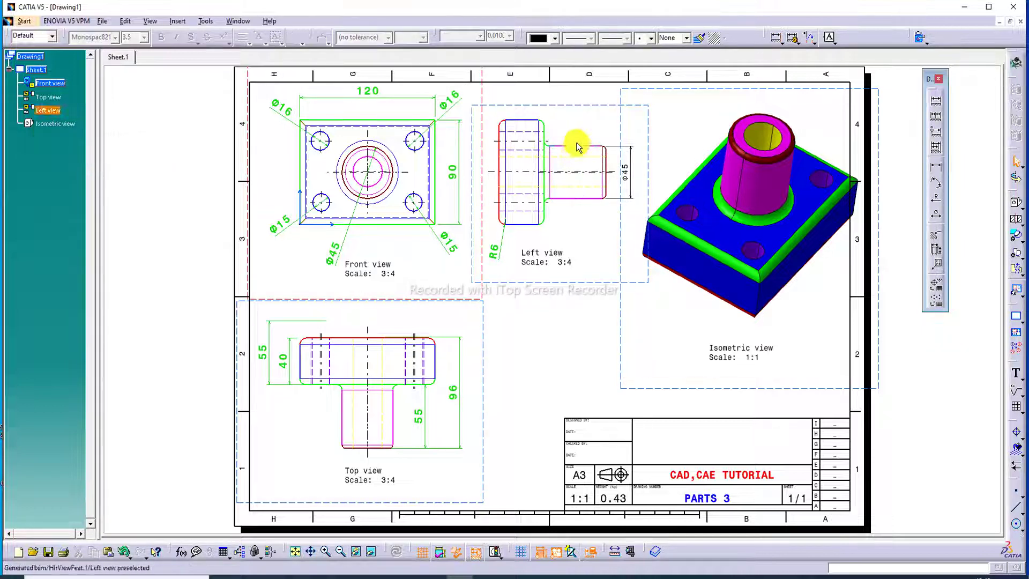
pyautogui.click(936, 101)
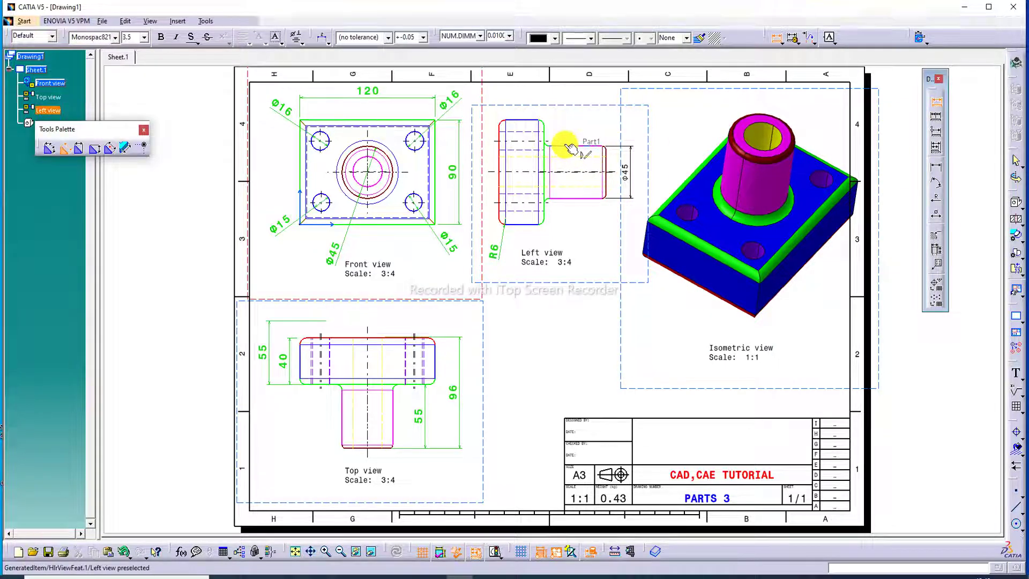
pyautogui.click(569, 146)
pyautogui.press('Escape')
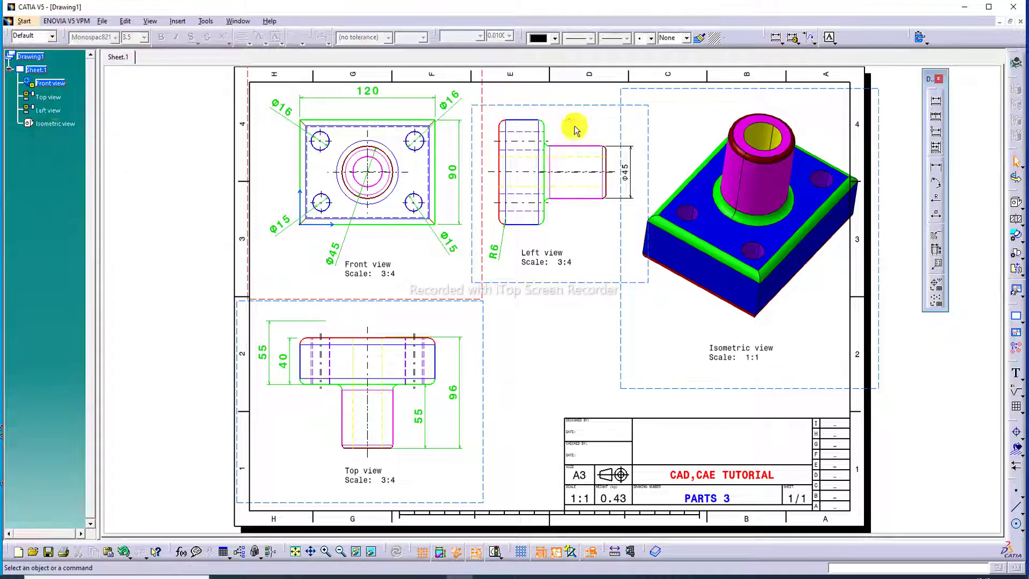
# Dimension the offset between the cylinder's upper outline and its rounded end edge in the left view, placing it above the cylinder
pyautogui.click(936, 105)
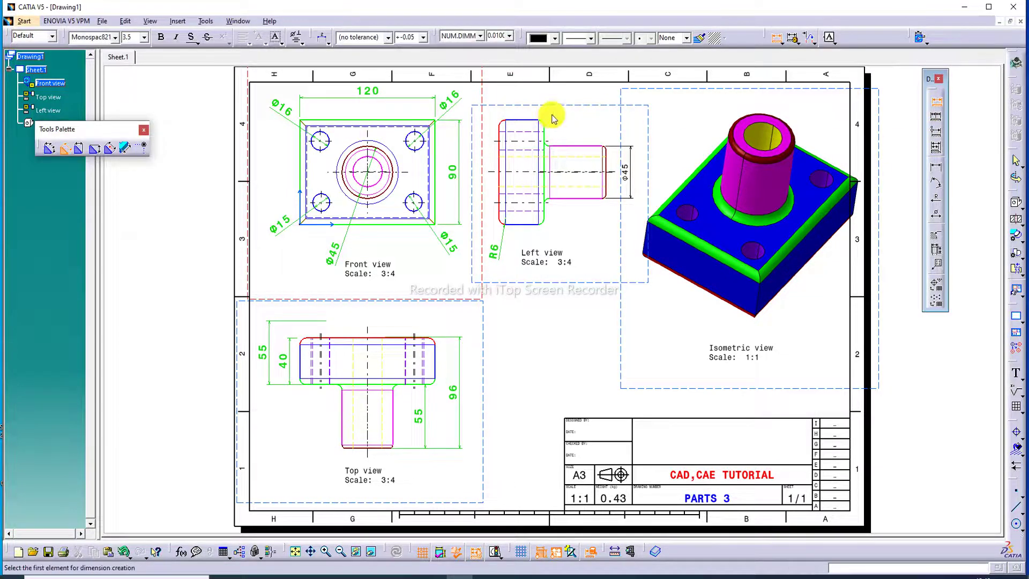
pyautogui.click(555, 148)
pyautogui.click(610, 150)
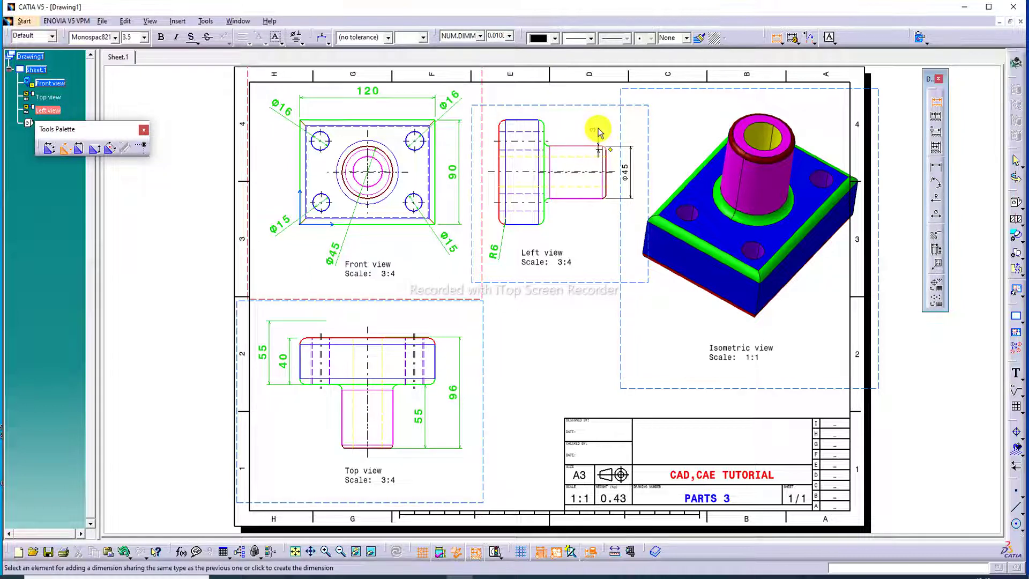
pyautogui.click(600, 131)
pyautogui.click(661, 133)
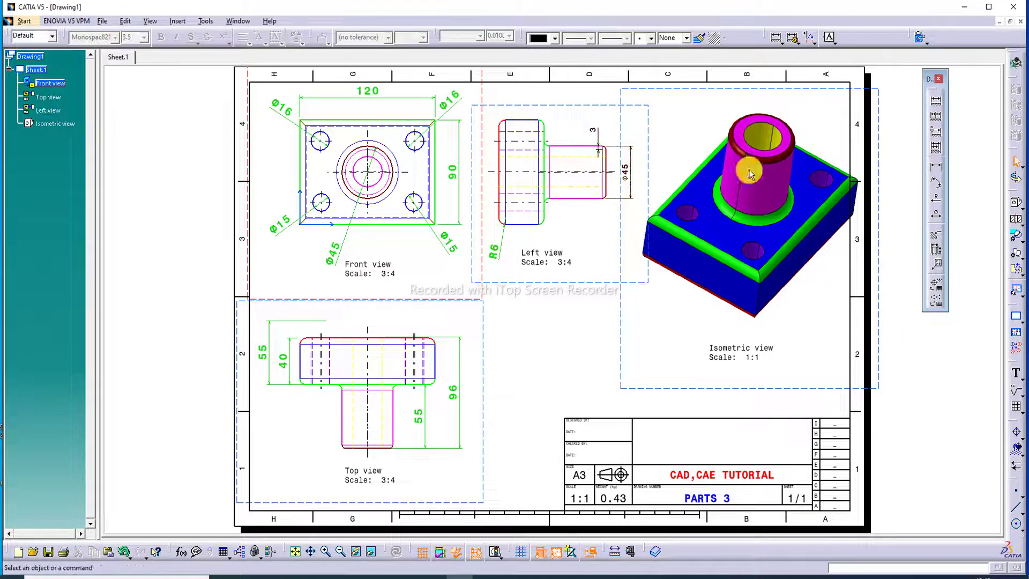
# Dimension the length from the cylinder's base fillet to its end face in the left view, placing it below the cylinder
pyautogui.click(937, 101)
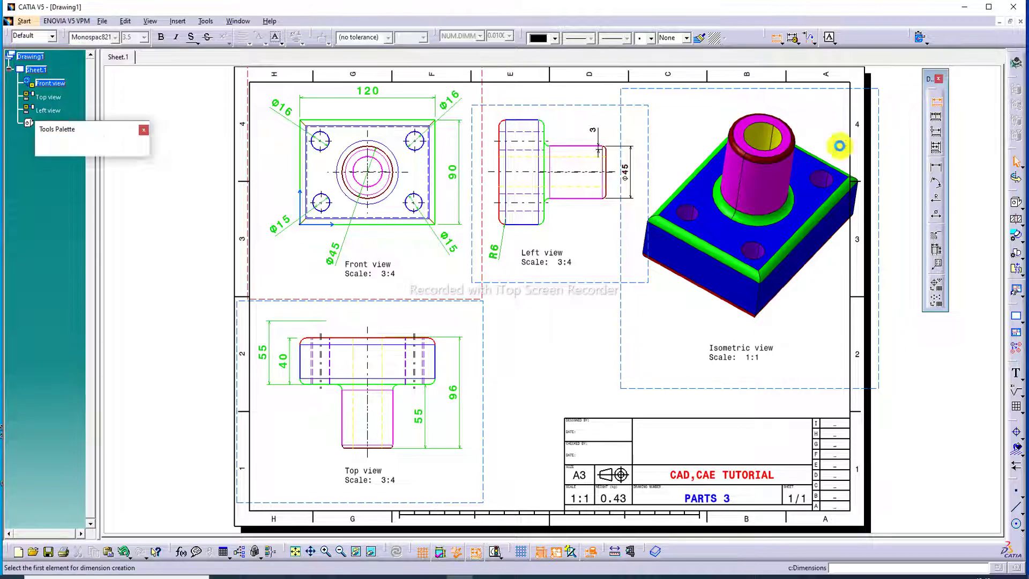
pyautogui.click(556, 191)
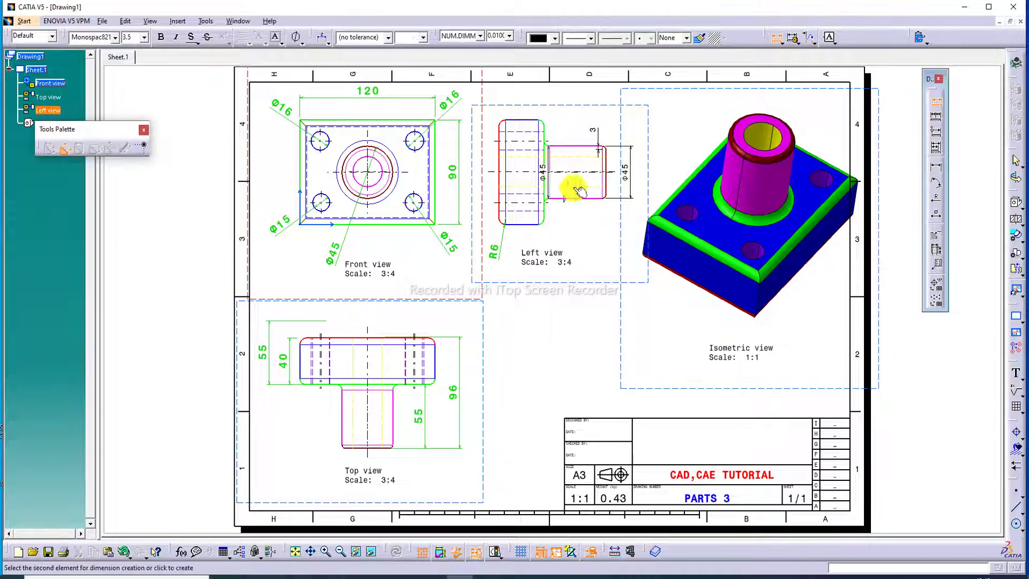
pyautogui.click(607, 189)
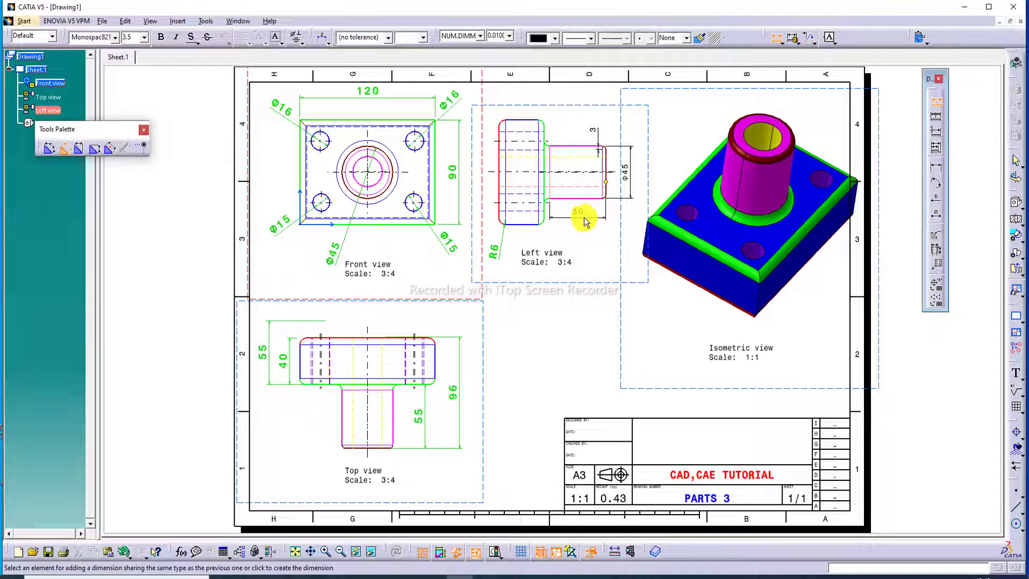
pyautogui.click(586, 222)
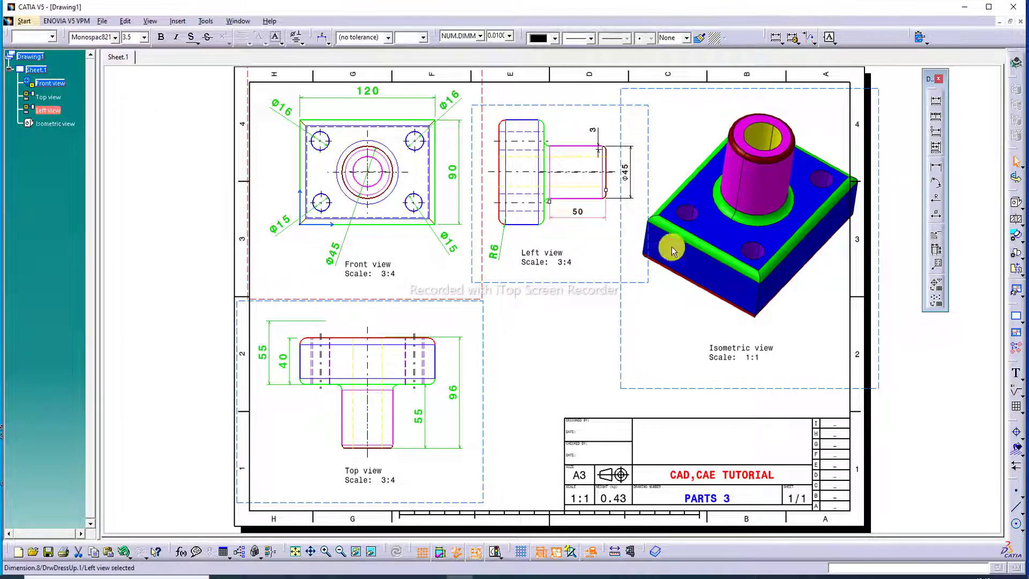
# Dimension the base plate's thickness beneath the left view and move the R6 radius dimension outward, clear of it
pyautogui.click(936, 113)
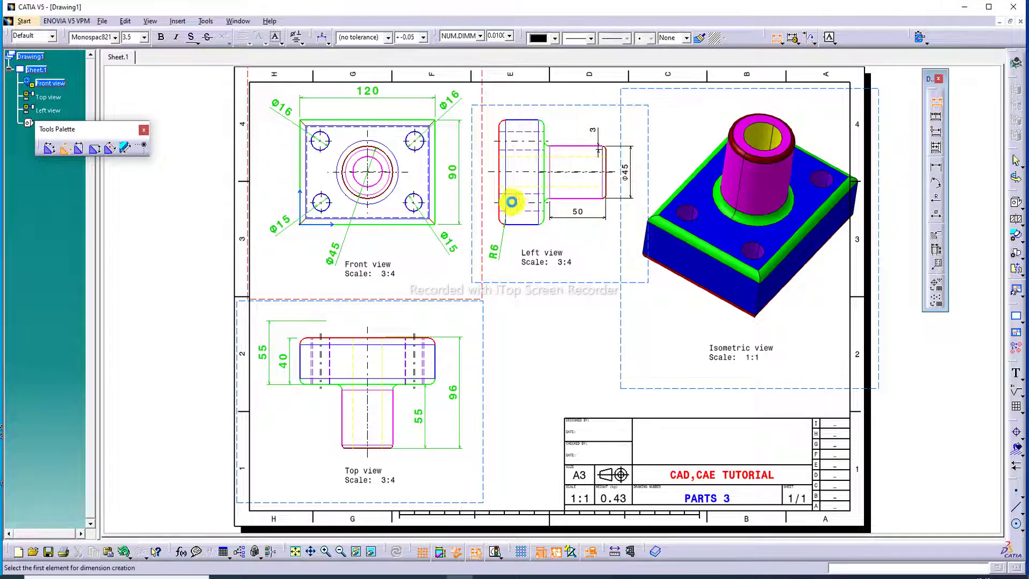
pyautogui.click(536, 185)
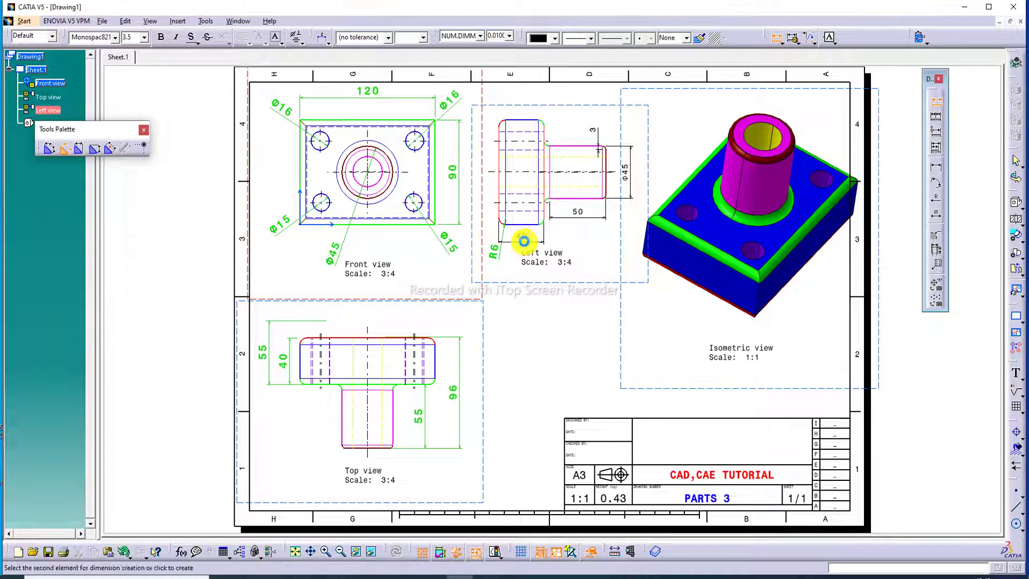
pyautogui.click(524, 239)
pyautogui.click(501, 256)
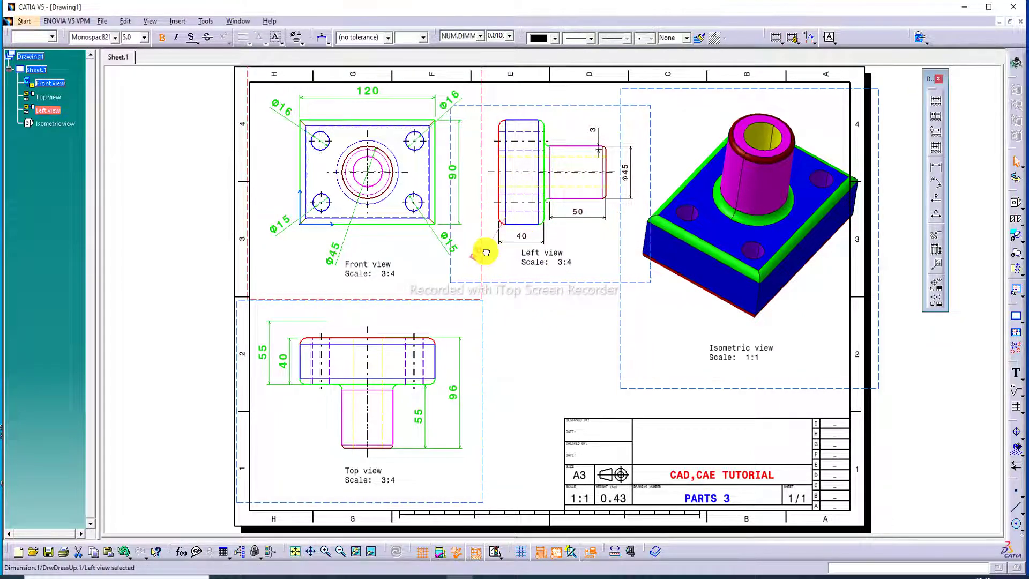
pyautogui.click(484, 253)
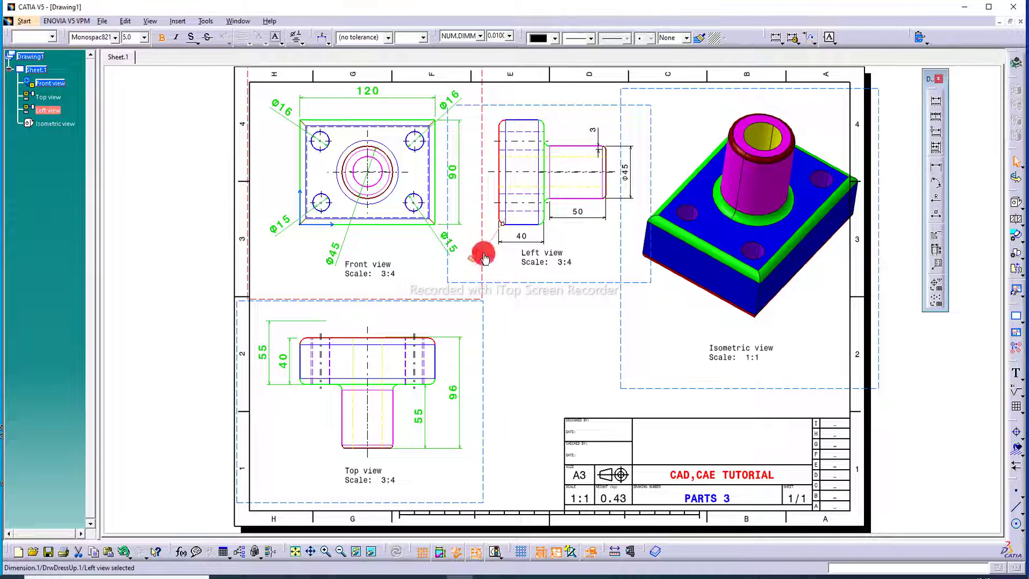
# Format the four new left view dimensions as bold blue text with a 5.0 mm height
pyautogui.click(600, 134)
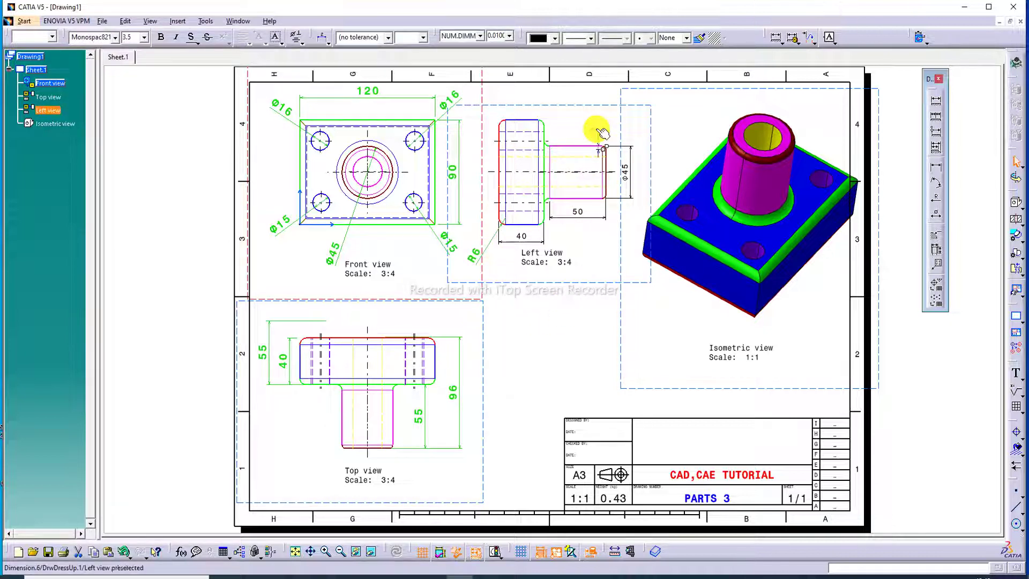
pyautogui.click(624, 168)
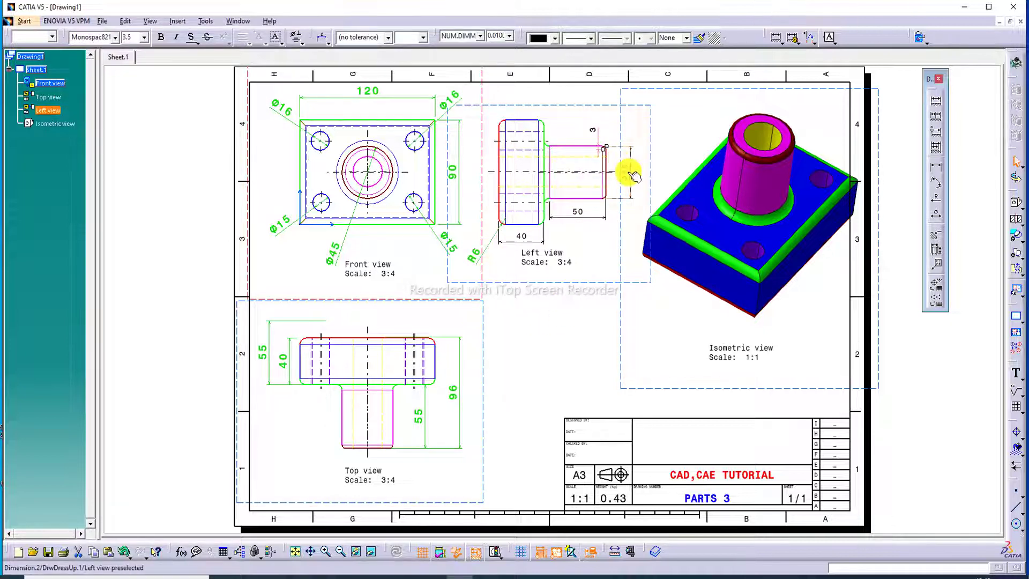
pyautogui.click(580, 220)
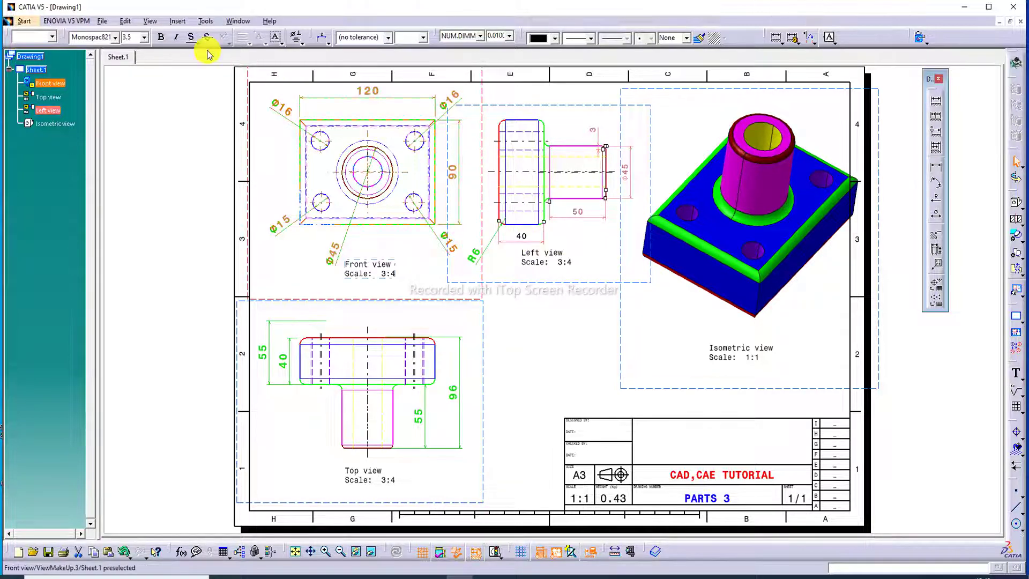
pyautogui.click(144, 37)
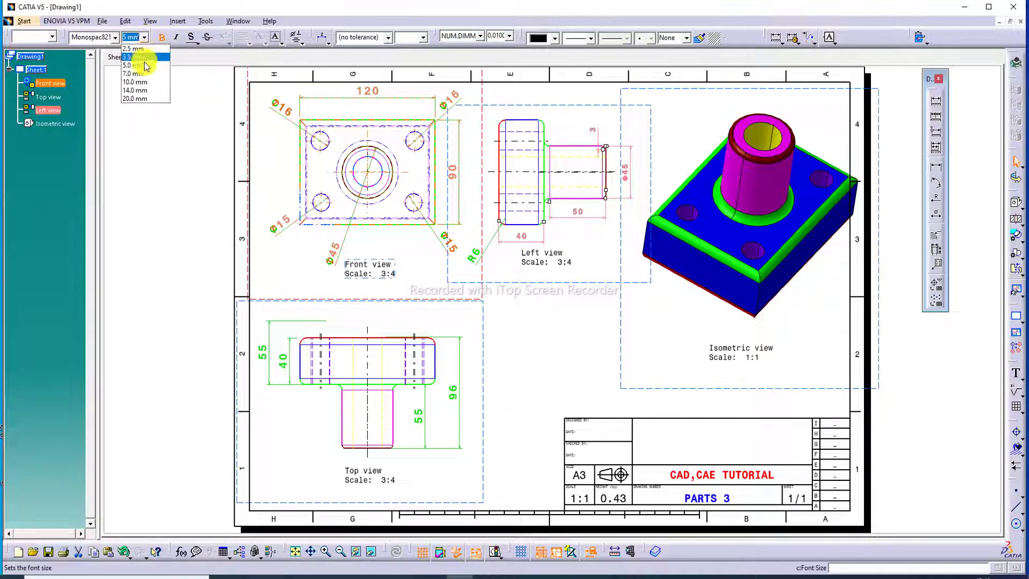
pyautogui.click(134, 66)
pyautogui.click(555, 38)
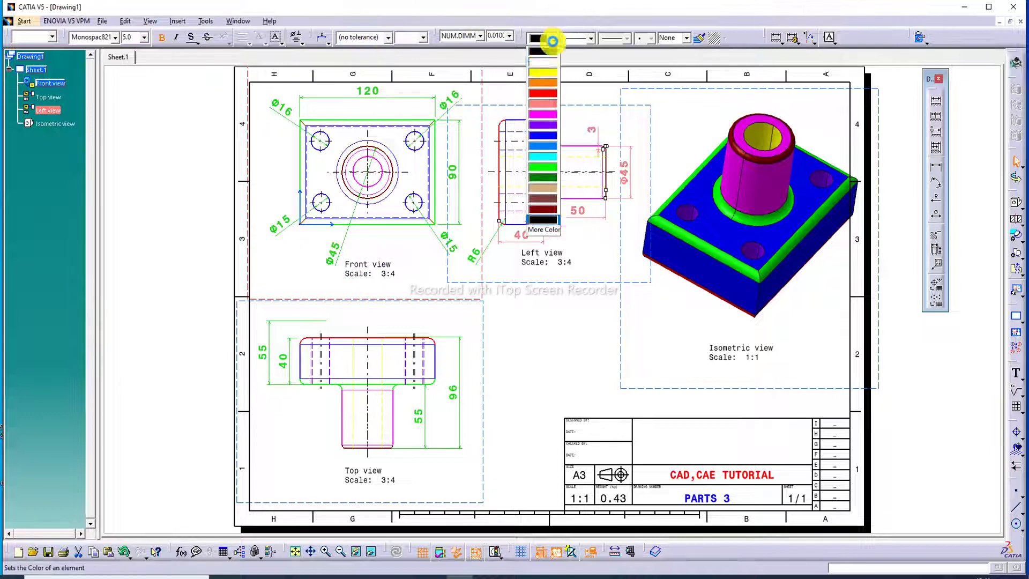
pyautogui.click(550, 136)
pyautogui.click(585, 322)
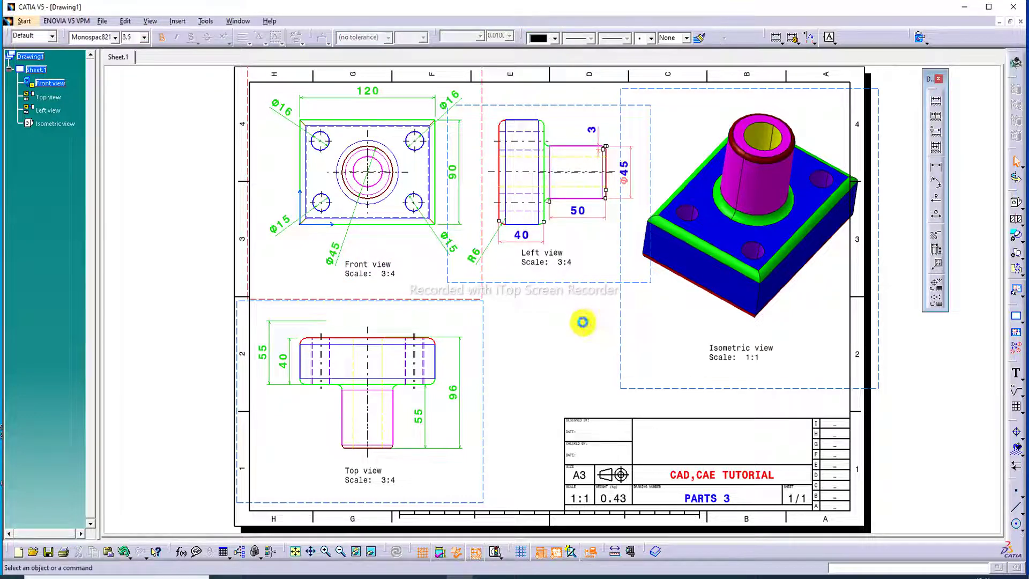
# Move the left view's cylinder diameter dimension slightly farther from the cylinder's end
pyautogui.click(624, 173)
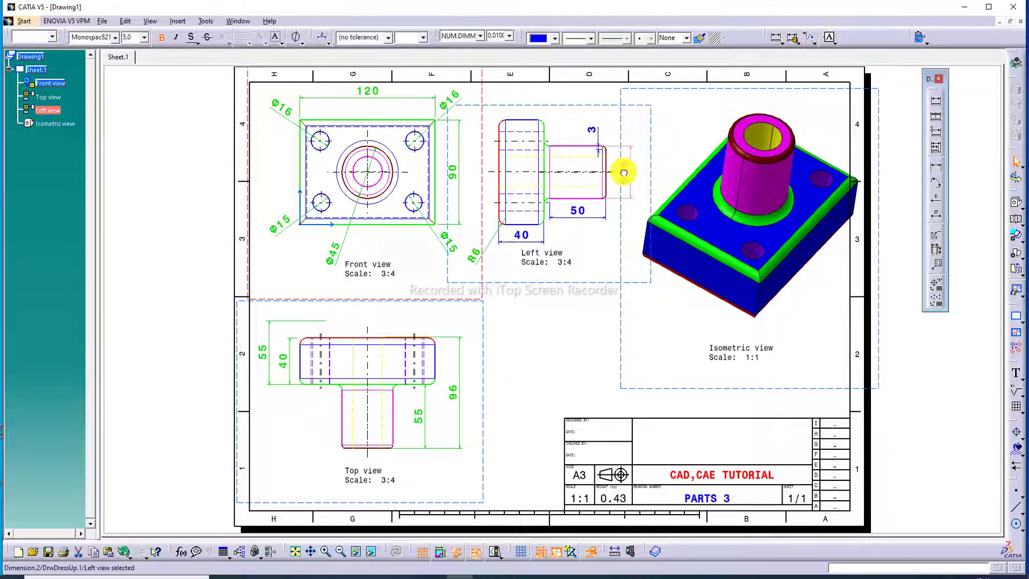
pyautogui.moveTo(627, 173)
pyautogui.mouseDown()
pyautogui.moveTo(620, 170)
pyautogui.moveTo(641, 177)
pyautogui.mouseUp()
pyautogui.click(701, 138)
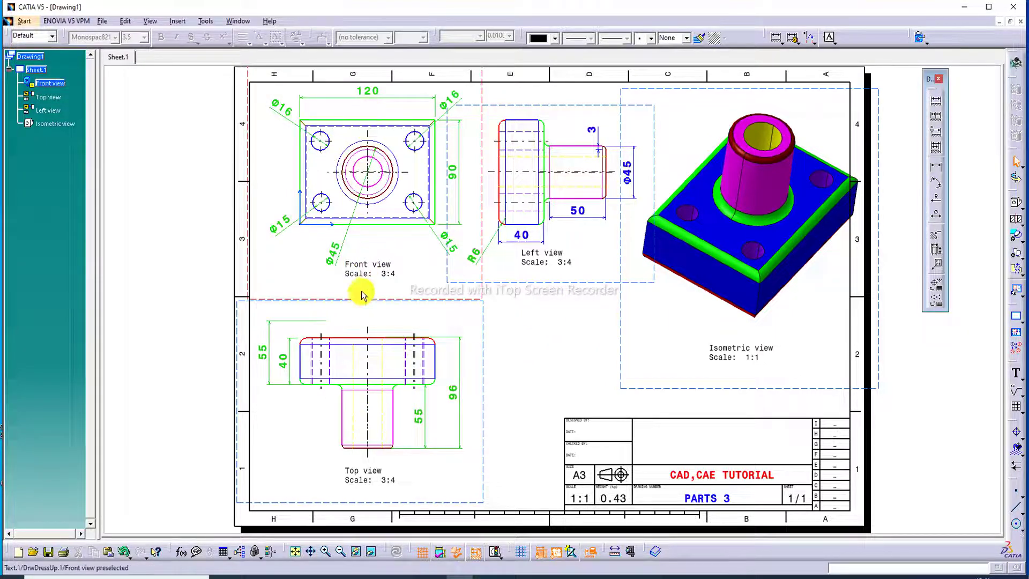
pyautogui.click(490, 315)
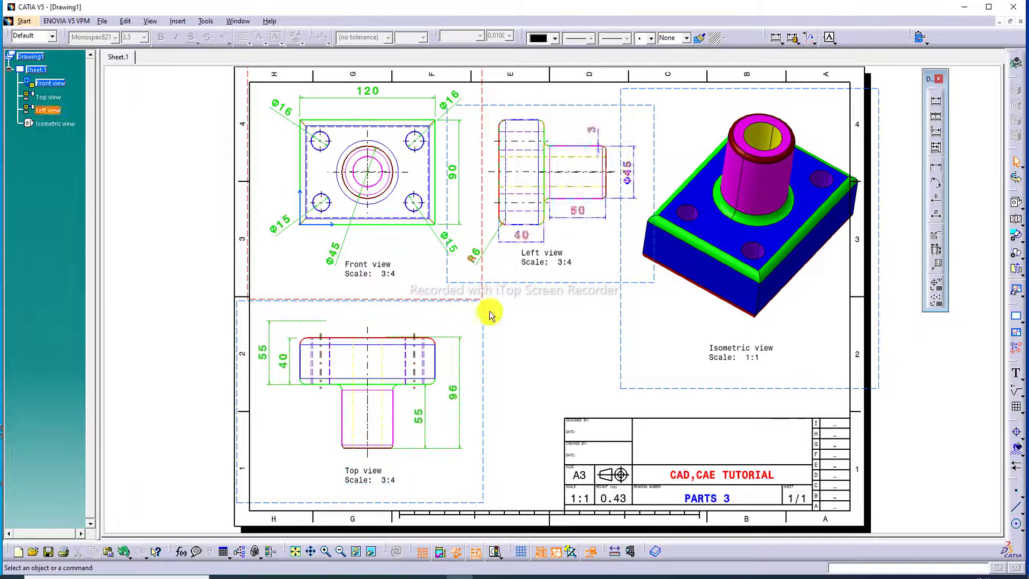
pyautogui.click(490, 315)
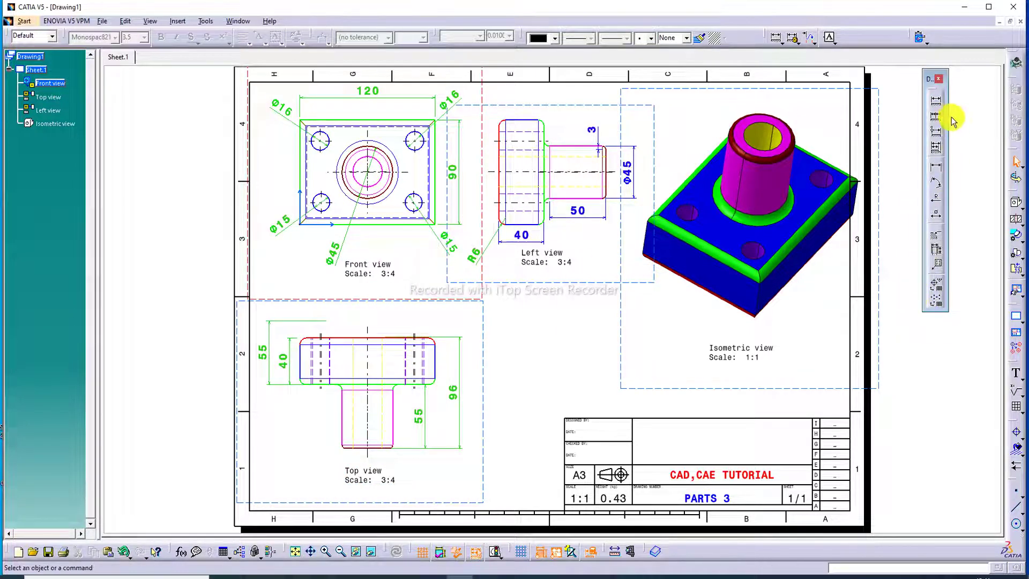